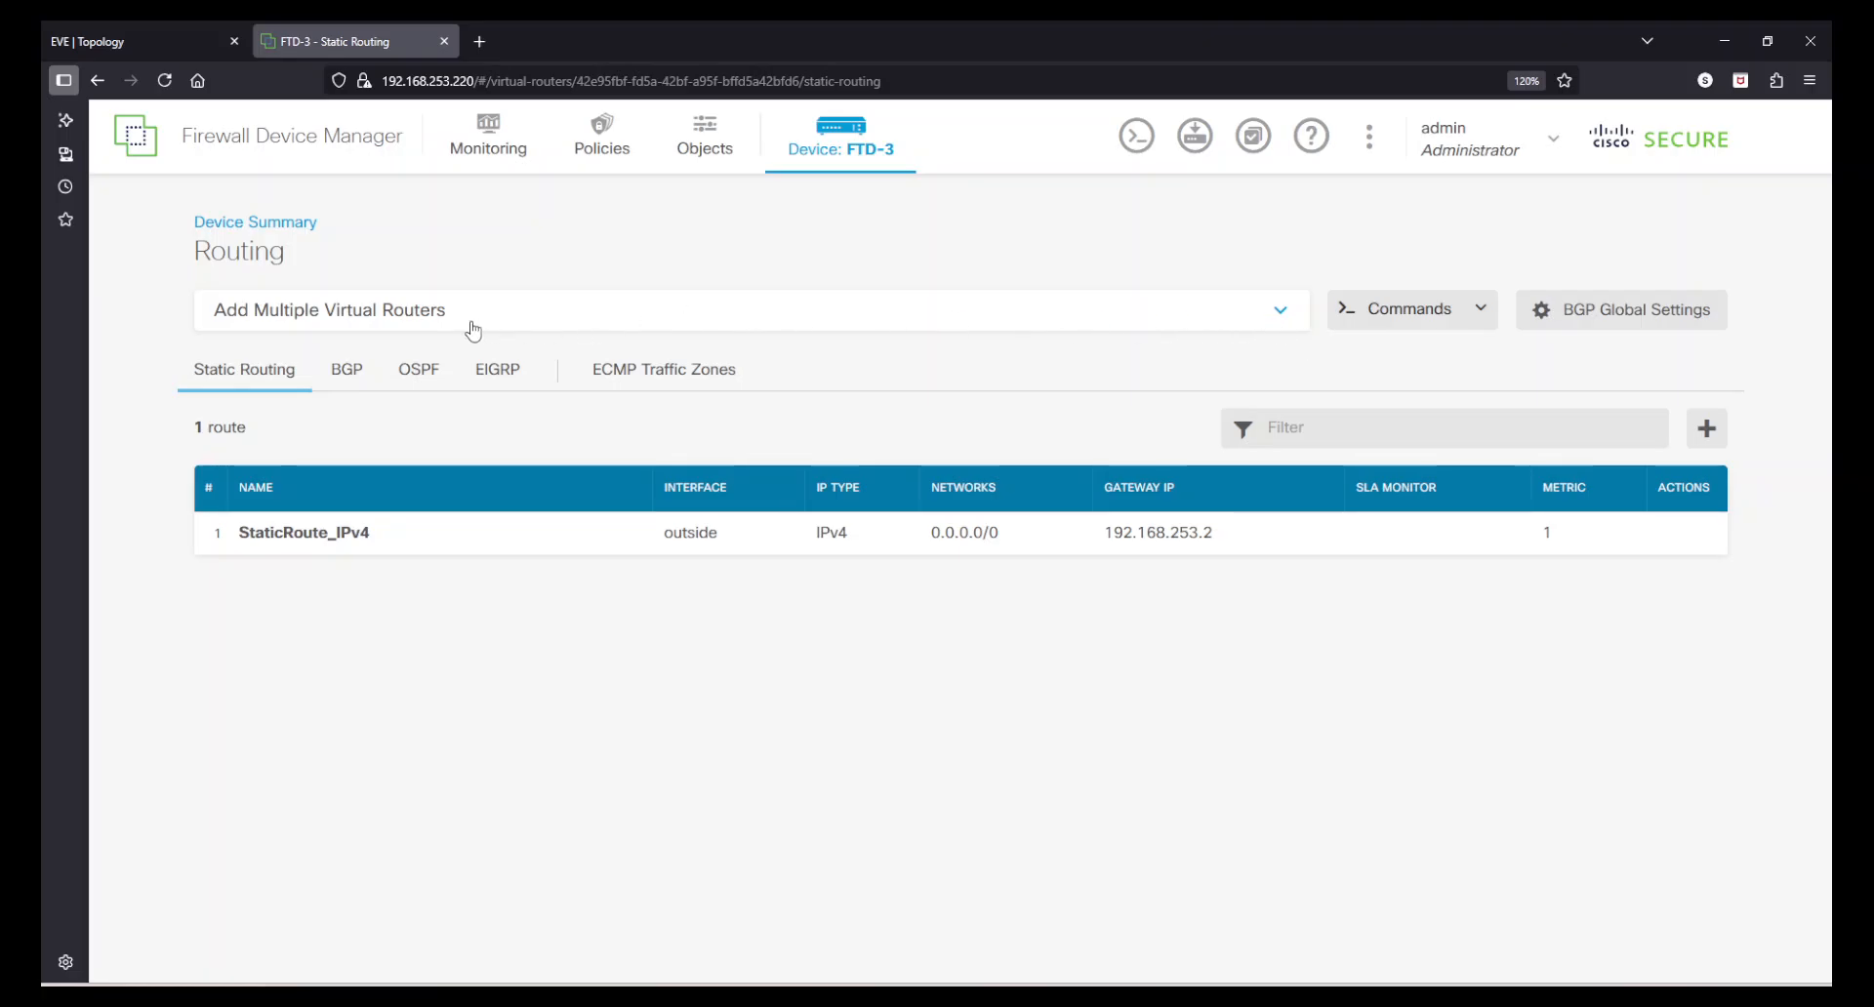
Expand the Add Multiple Virtual Routers overview and review how multiple virtual routers work alongside the available routing options
click(341, 317)
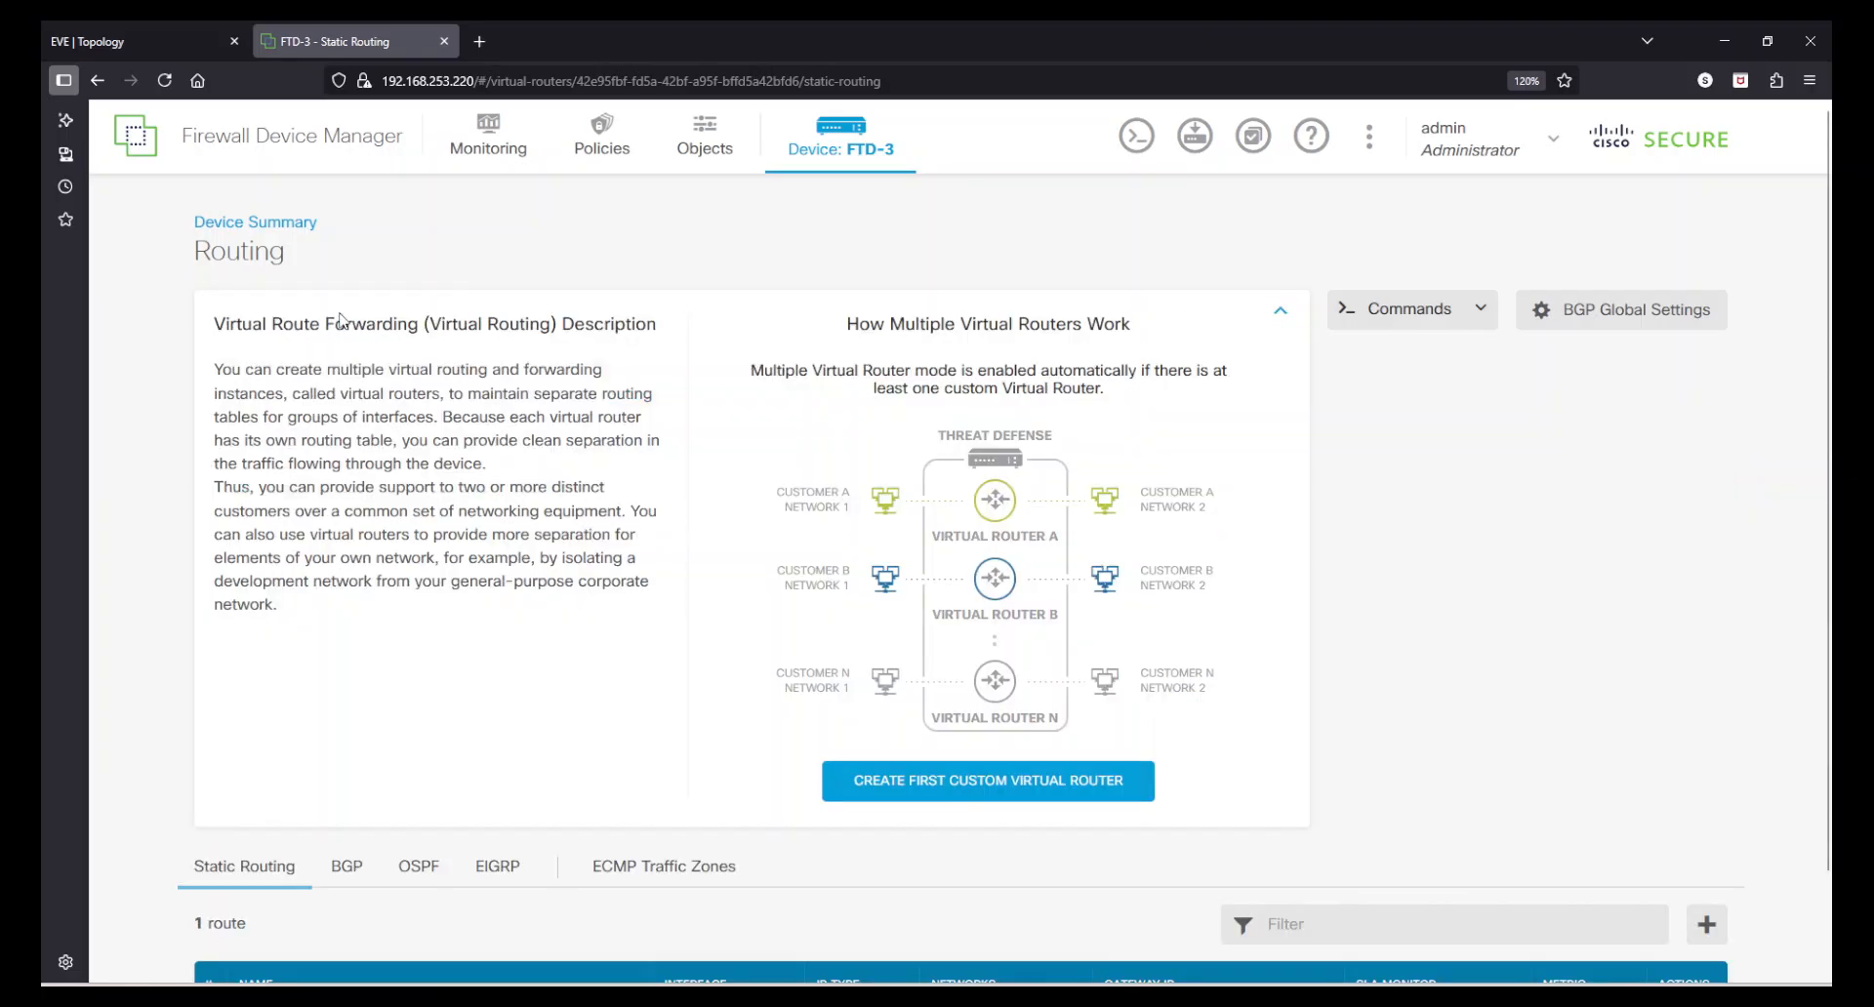
click(1279, 310)
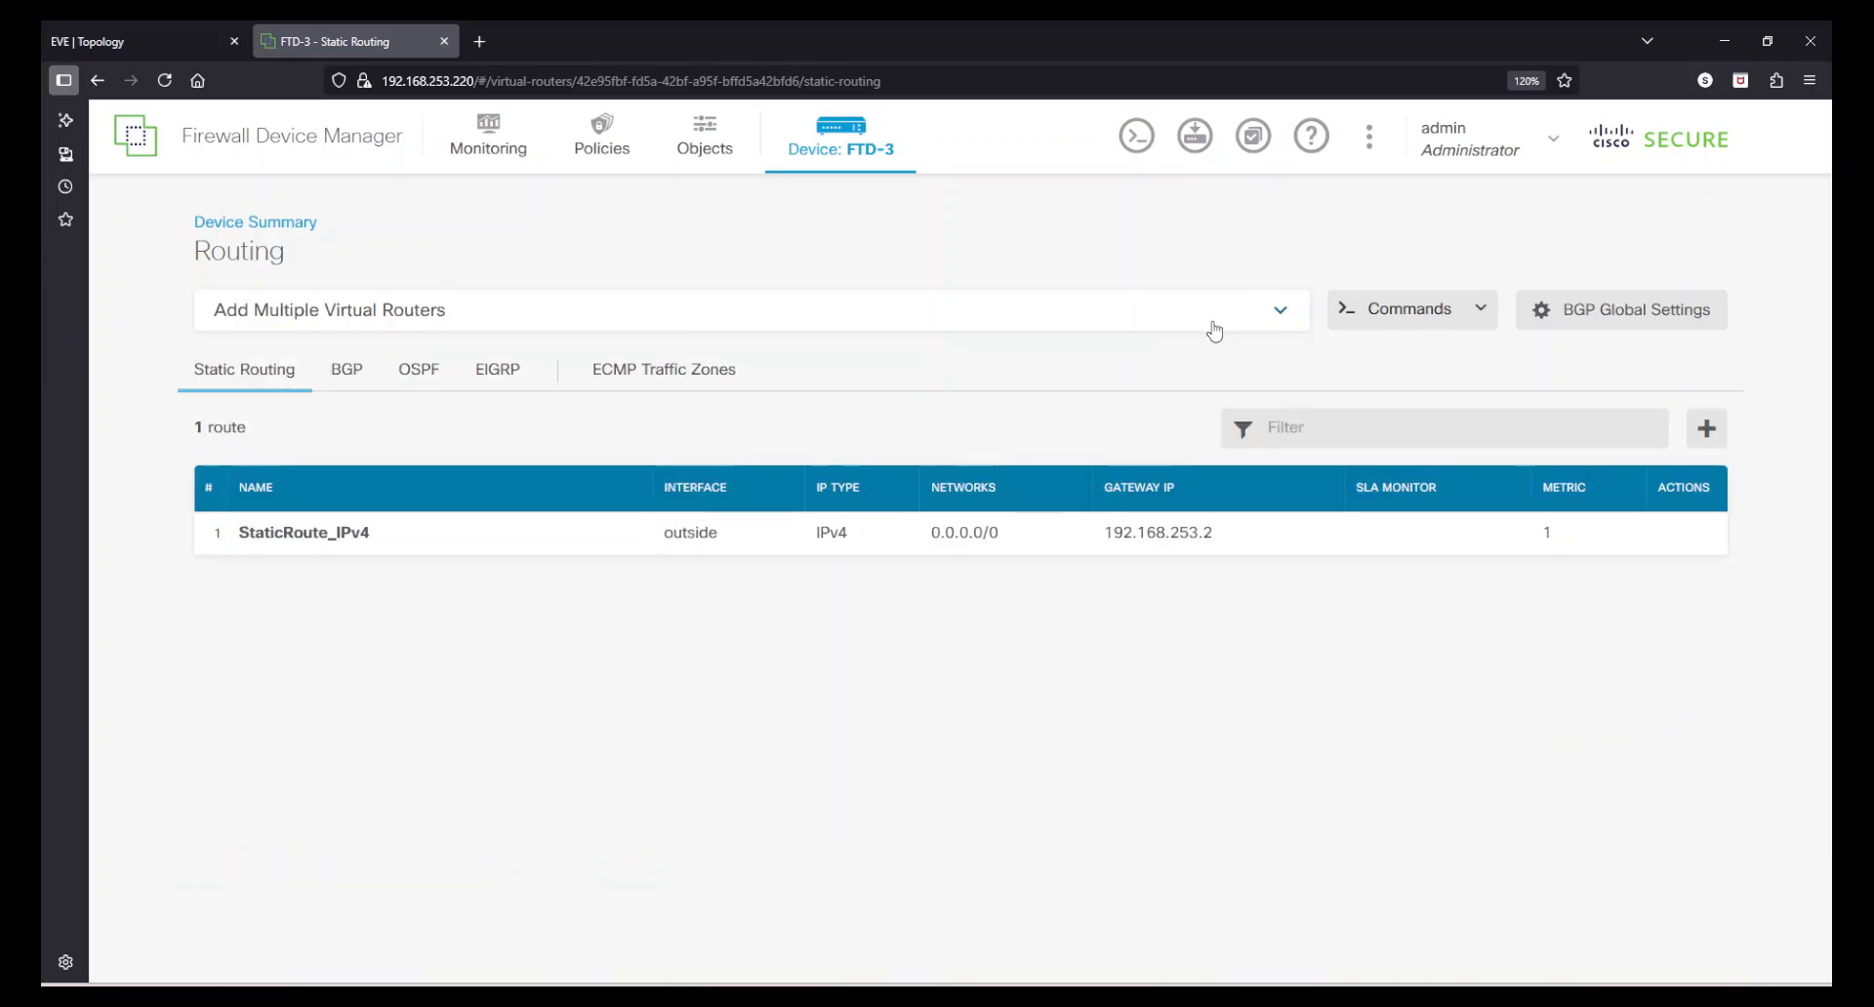
click(1135, 328)
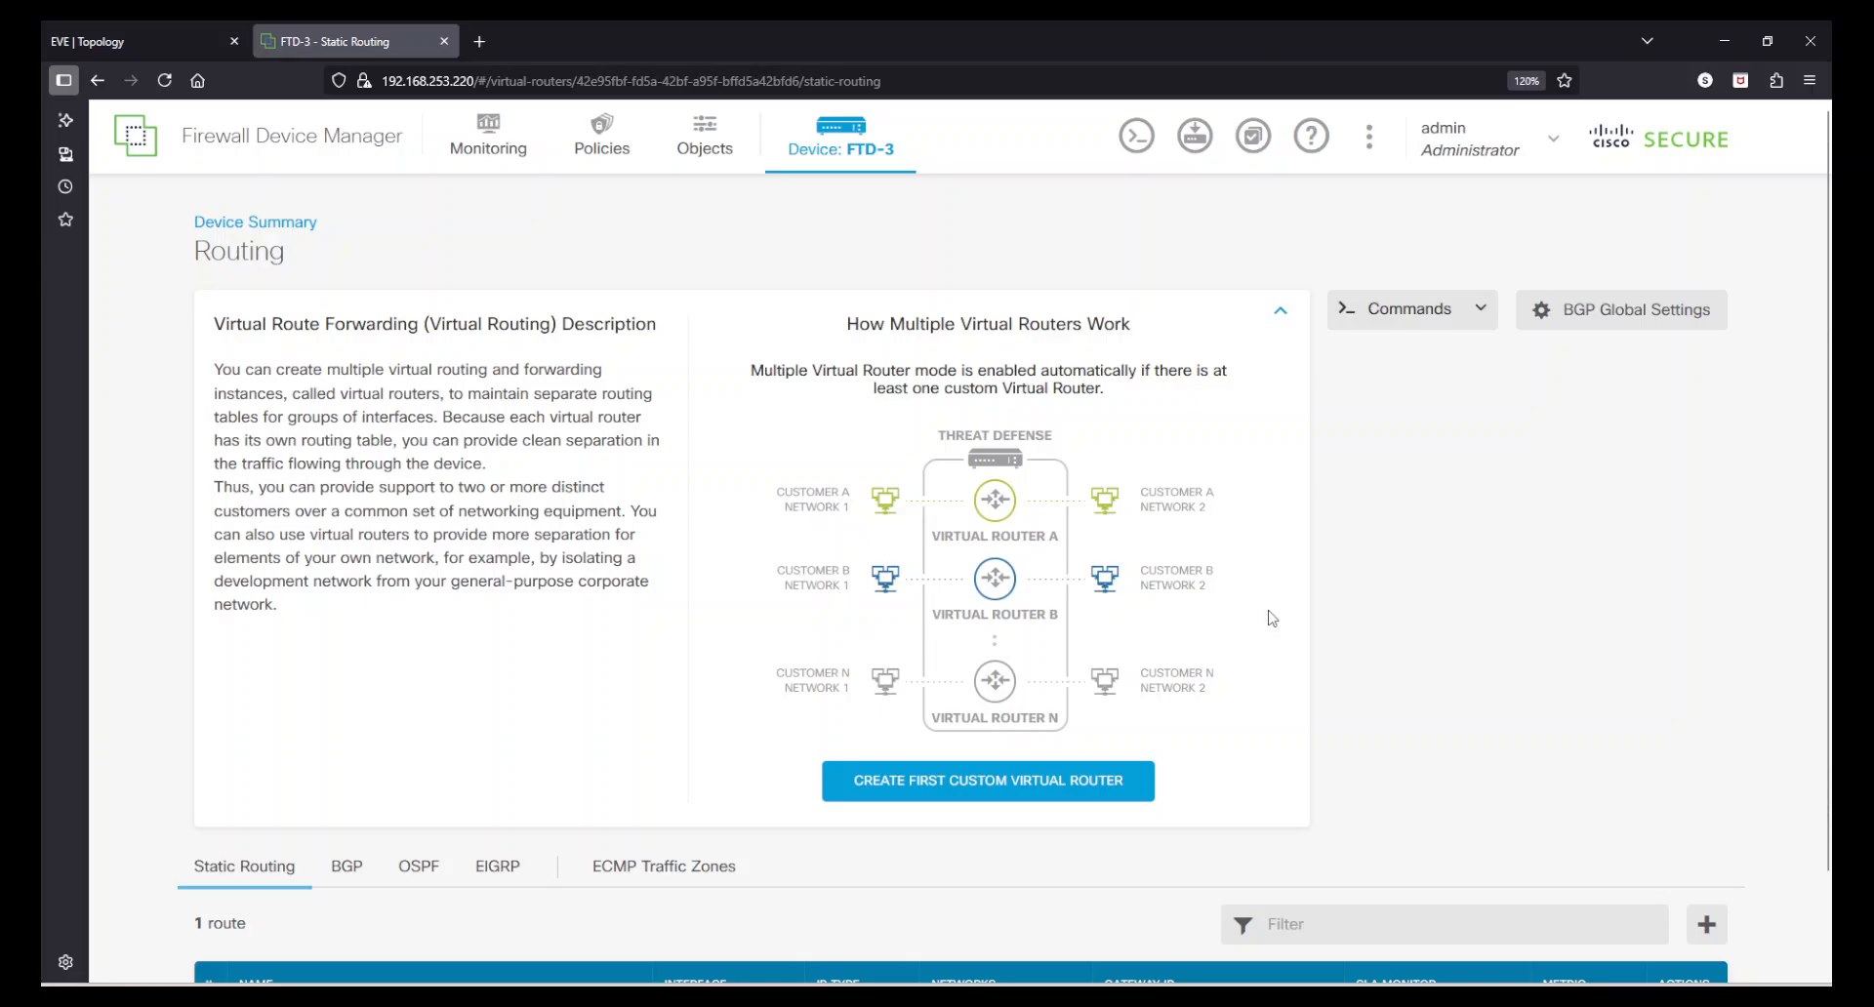
scroll(1249, 615, down, 2)
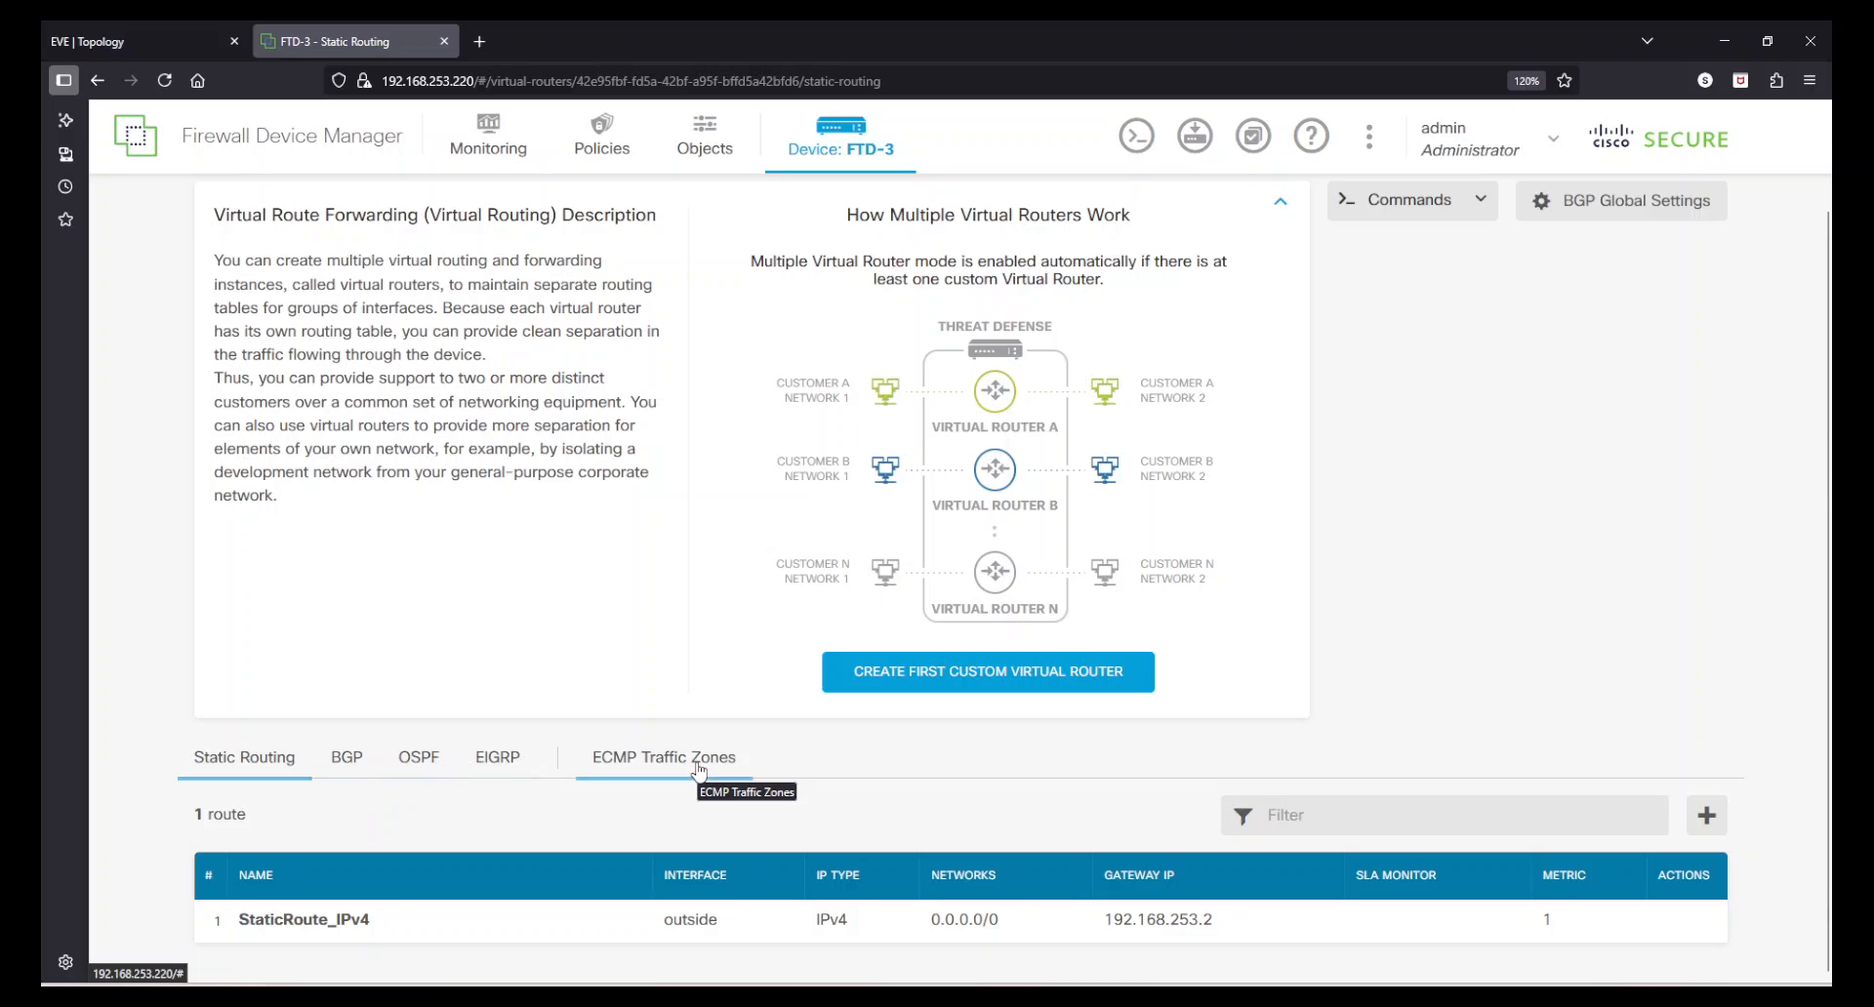
scroll(604, 675, up, 2)
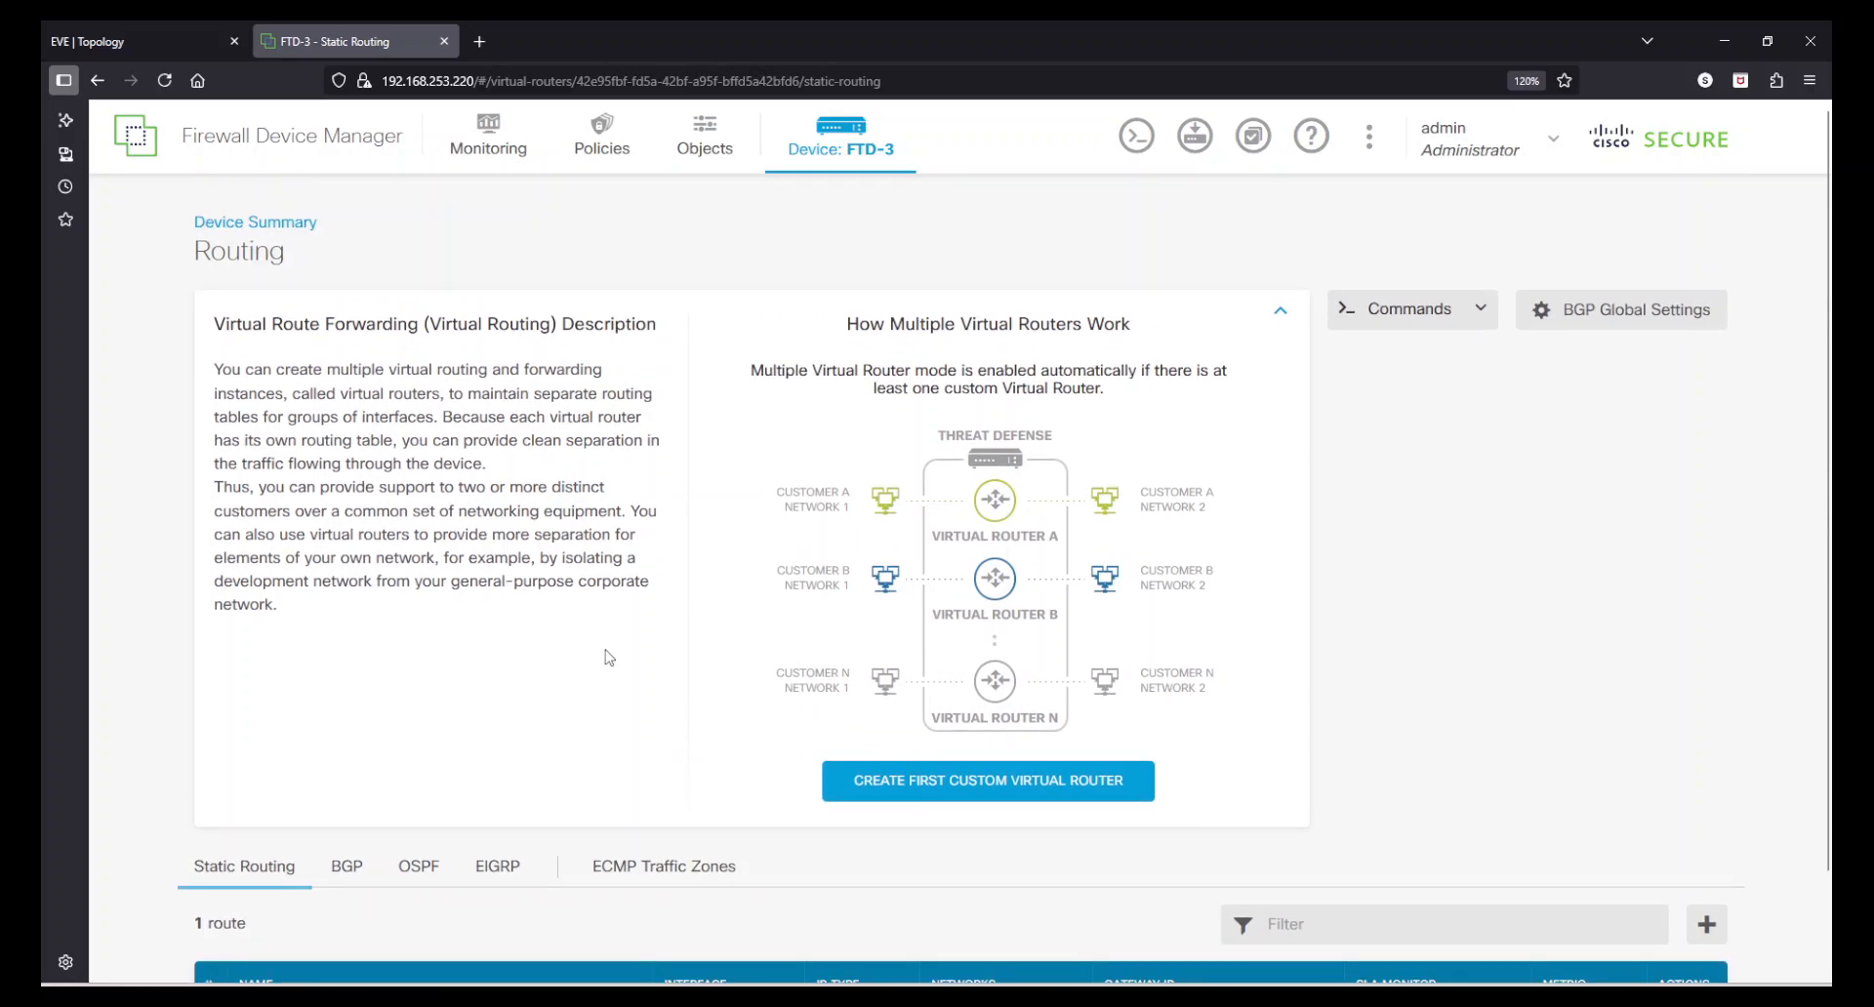
scroll(680, 695, down, 2)
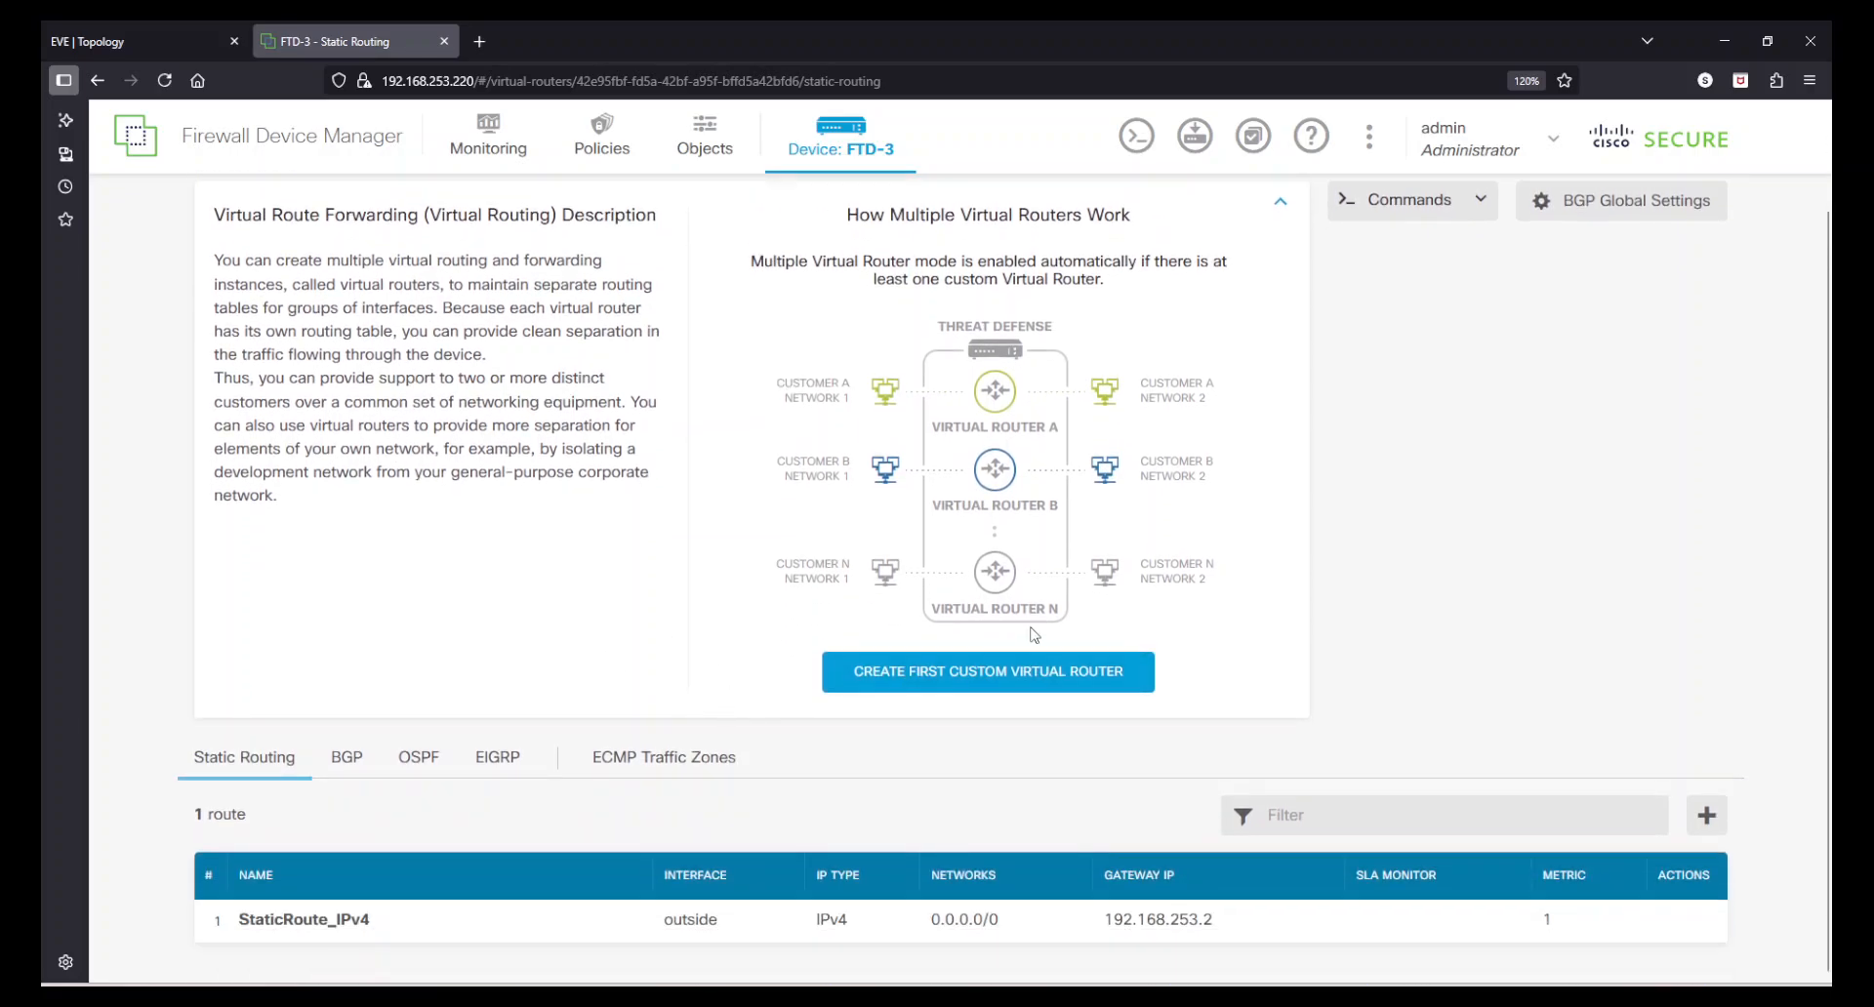
Create the first custom virtual router, named Customer_VR, without assigning any interfaces
click(1061, 673)
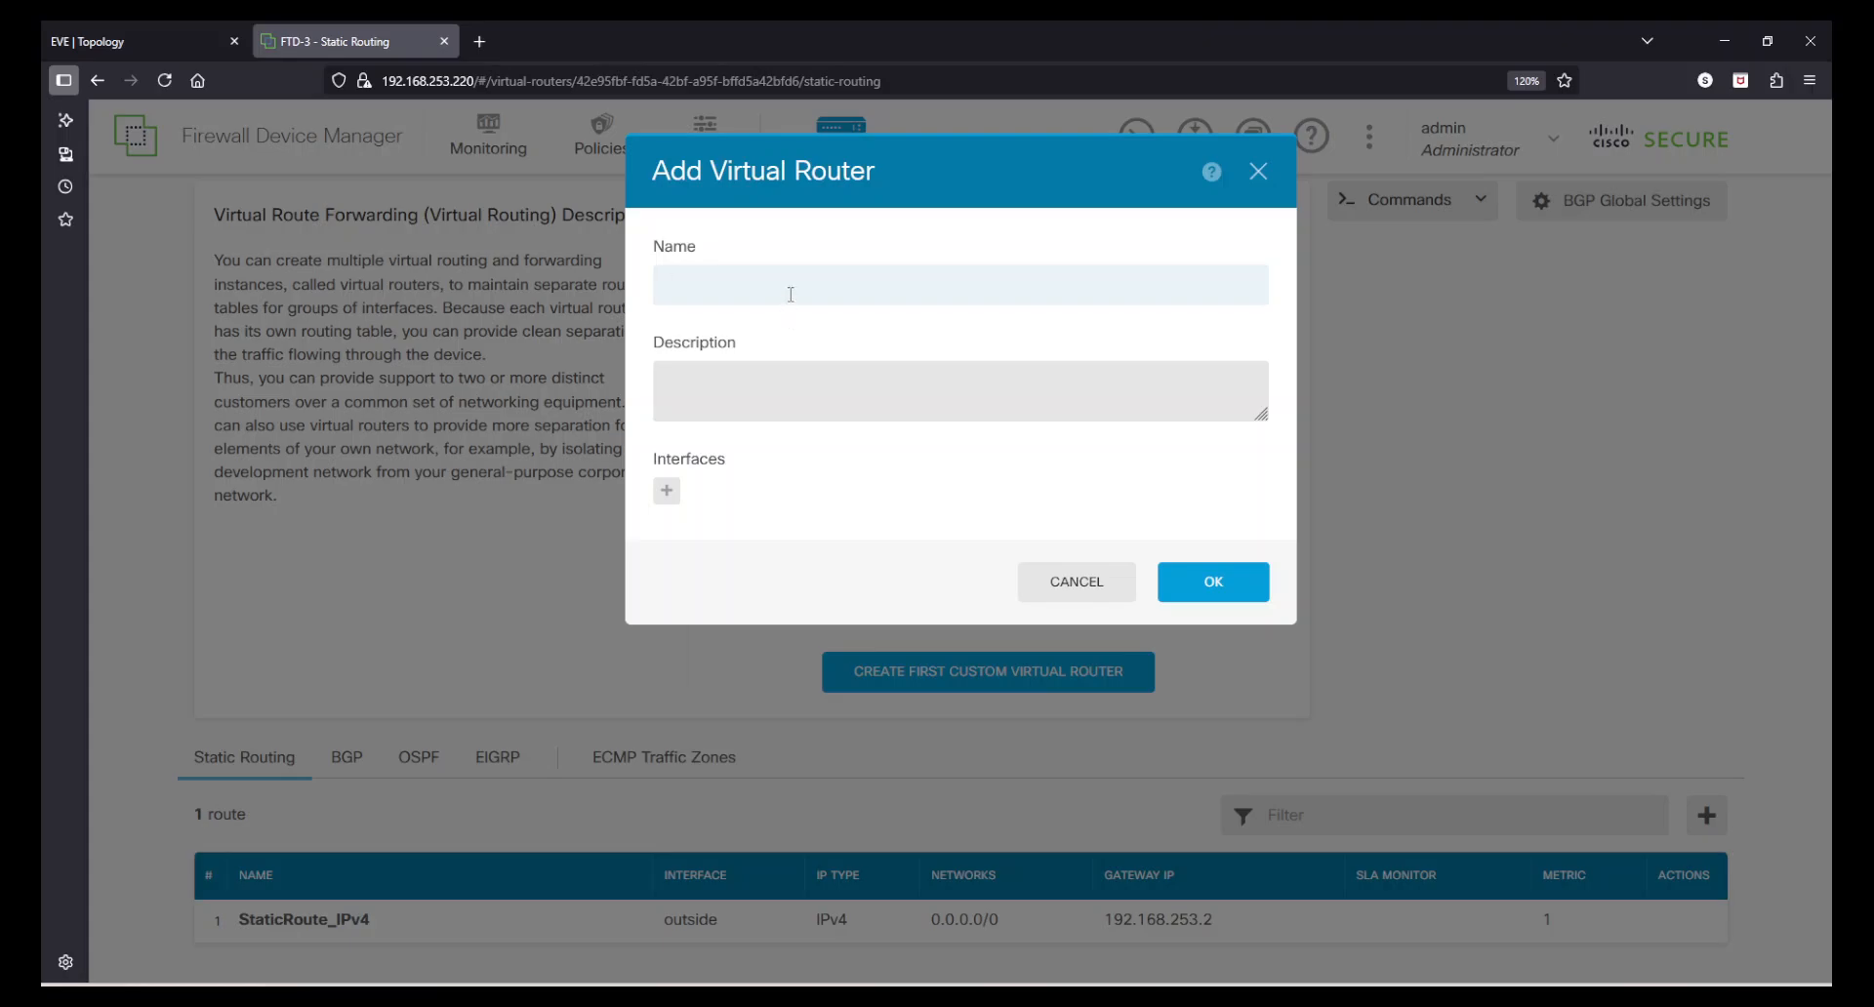
text(Customer VR)
click(666, 491)
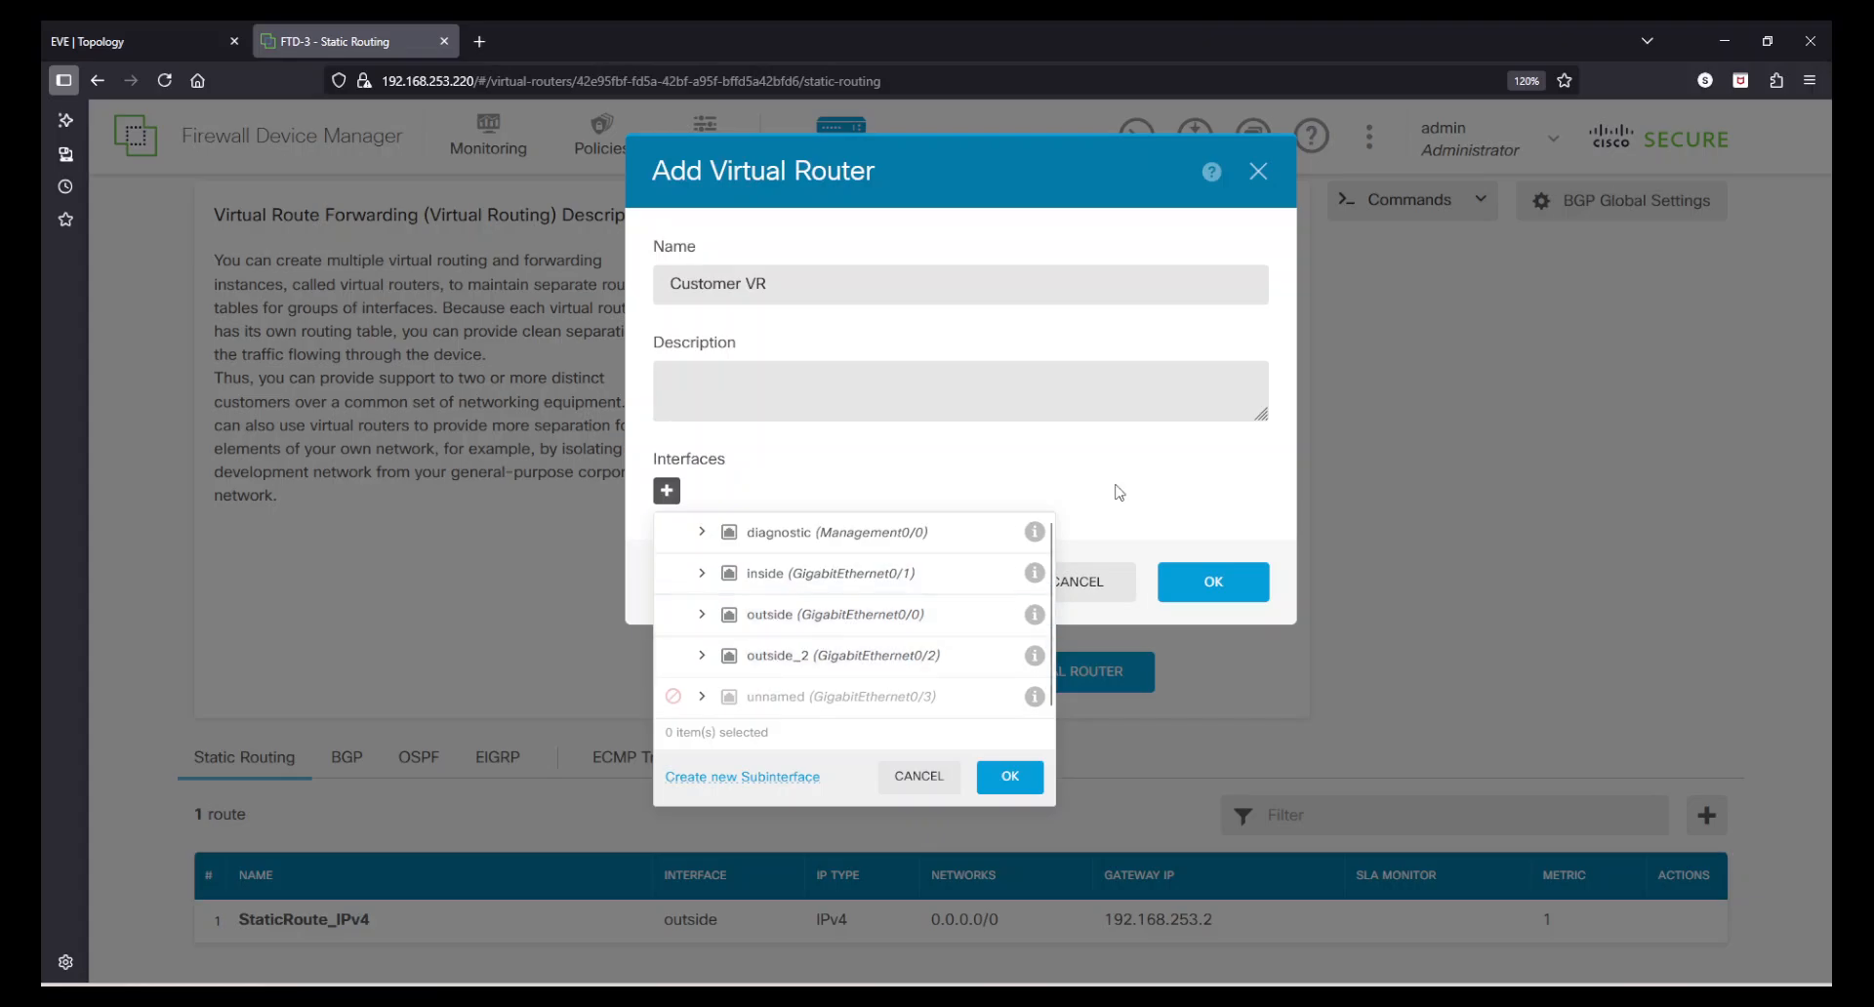
click(935, 792)
click(1208, 584)
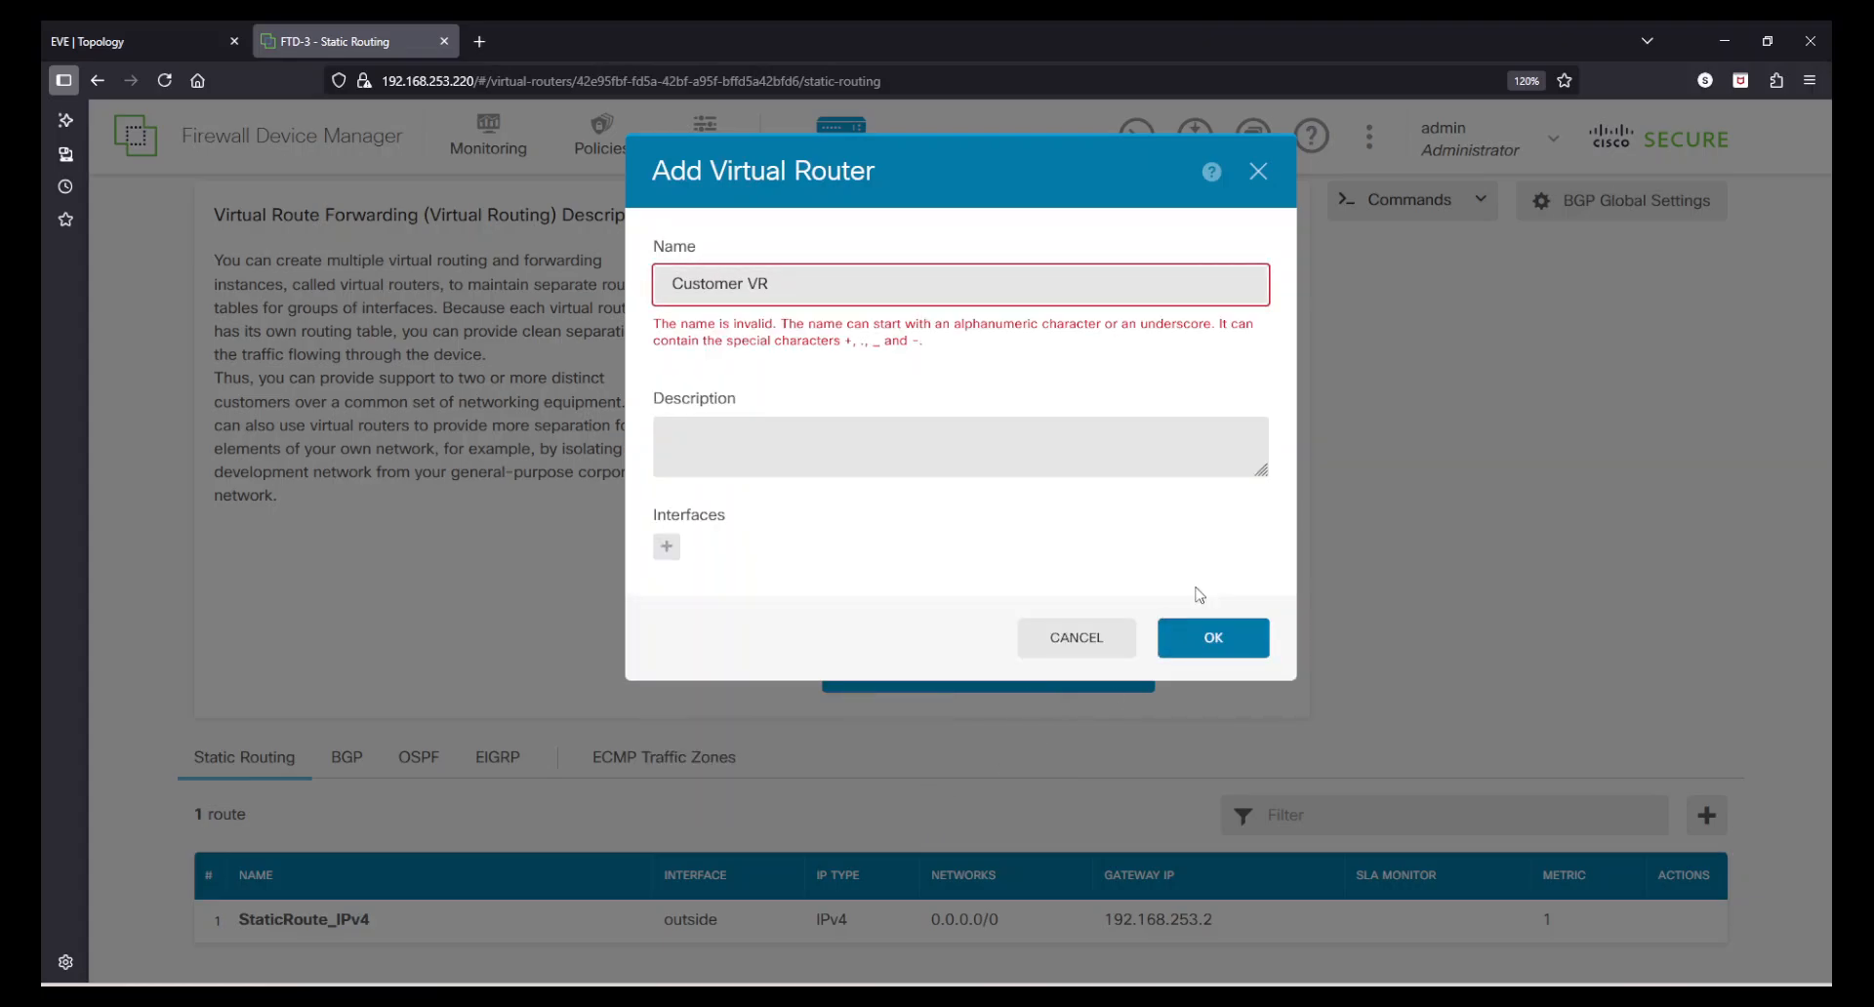
click(750, 279)
key(BackSpace)
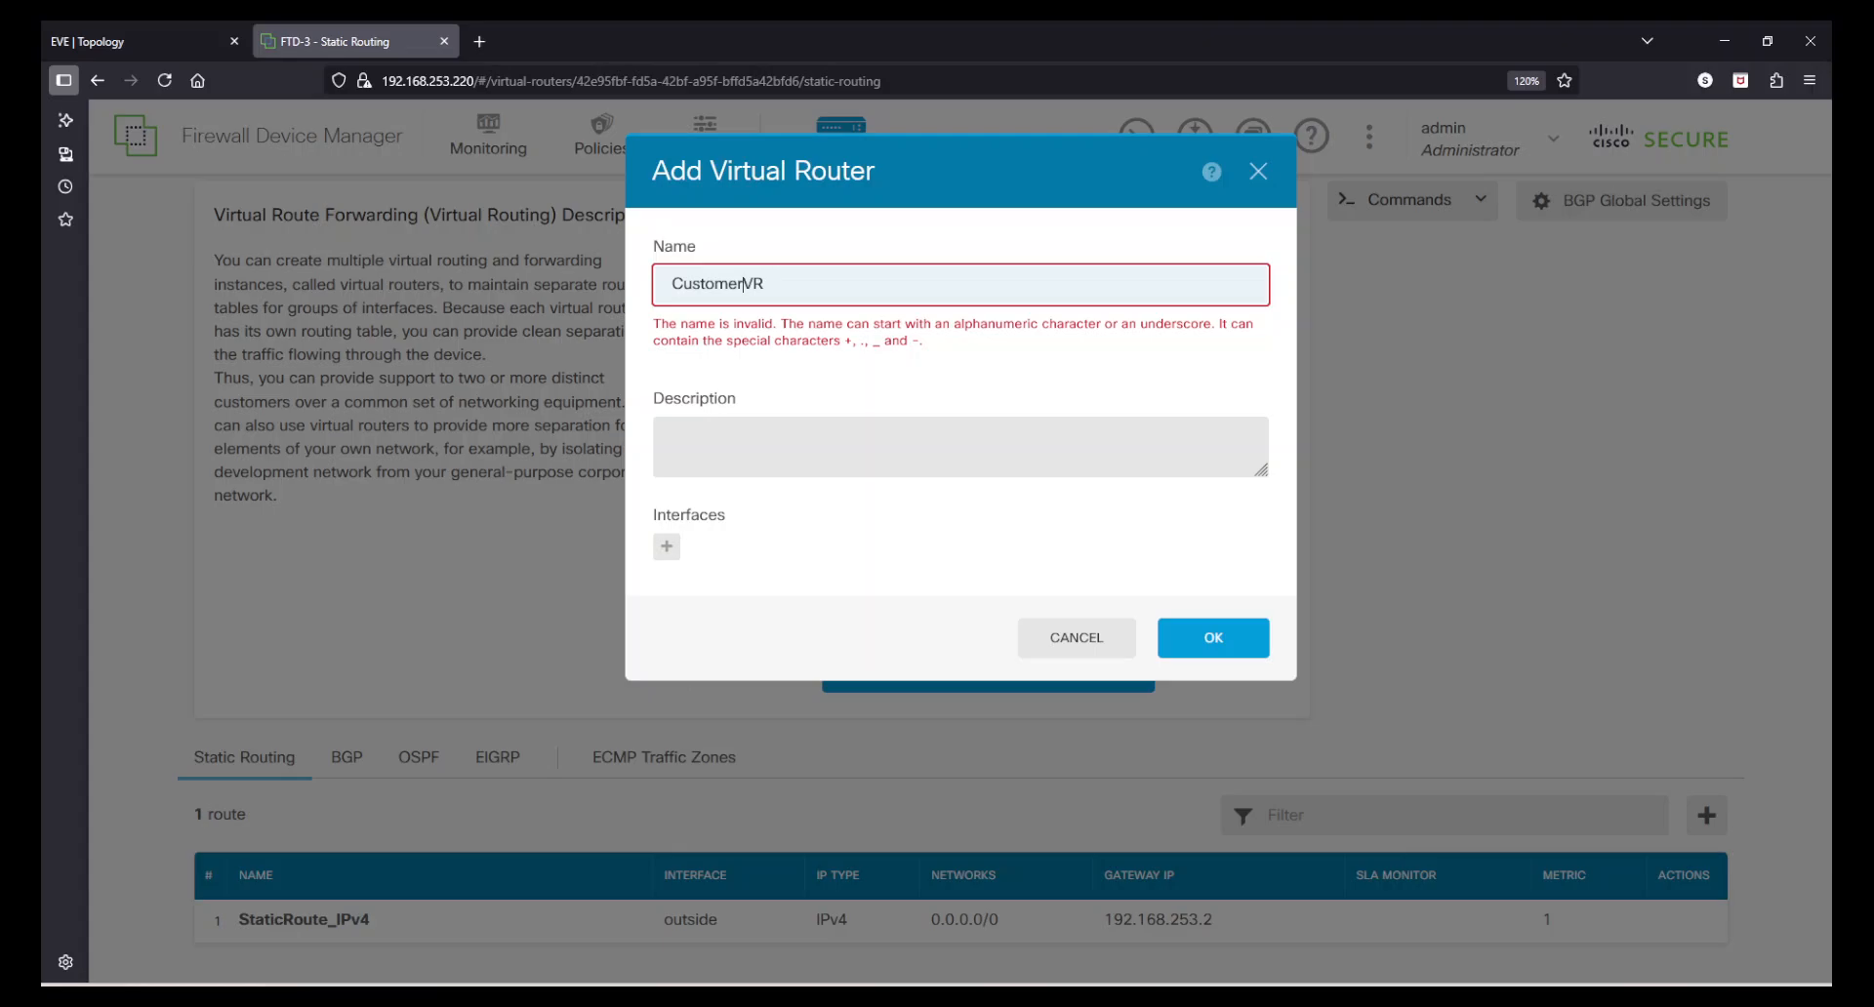
text(_)
click(1232, 650)
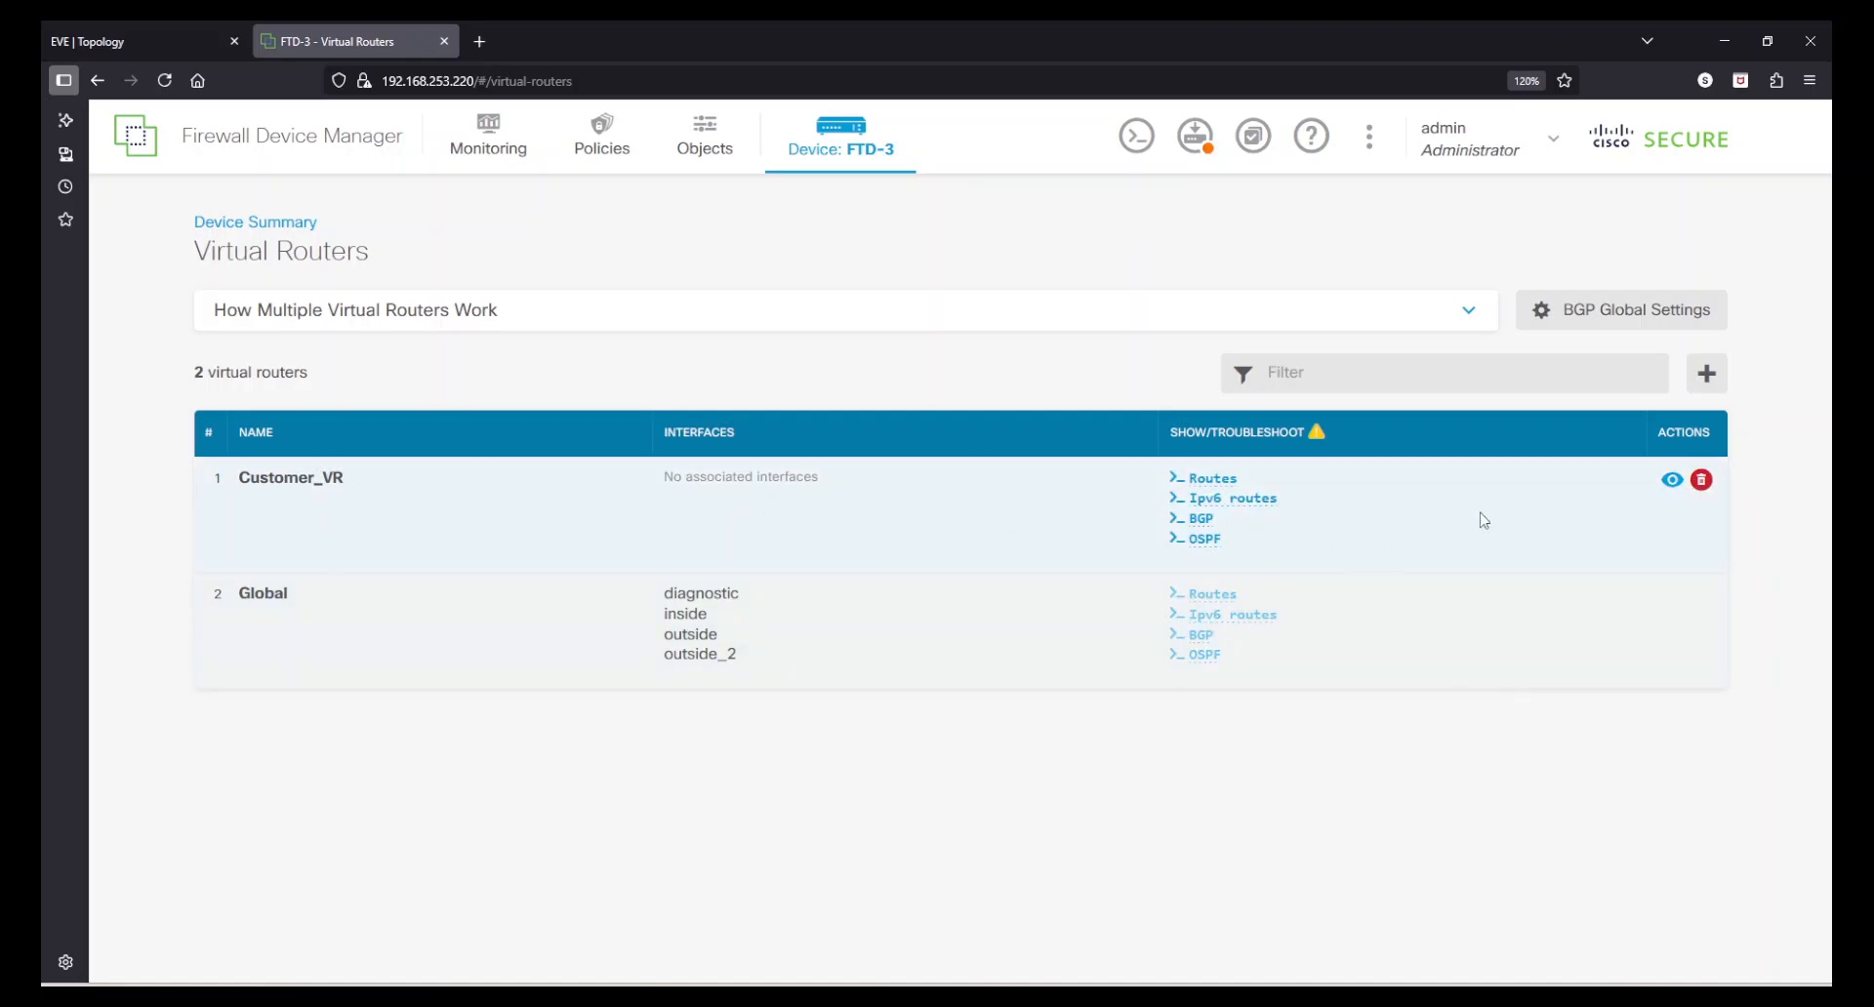
View the Customer_VR virtual router's static routing and properties, including the explanation of how multiple virtual routers work
click(1671, 480)
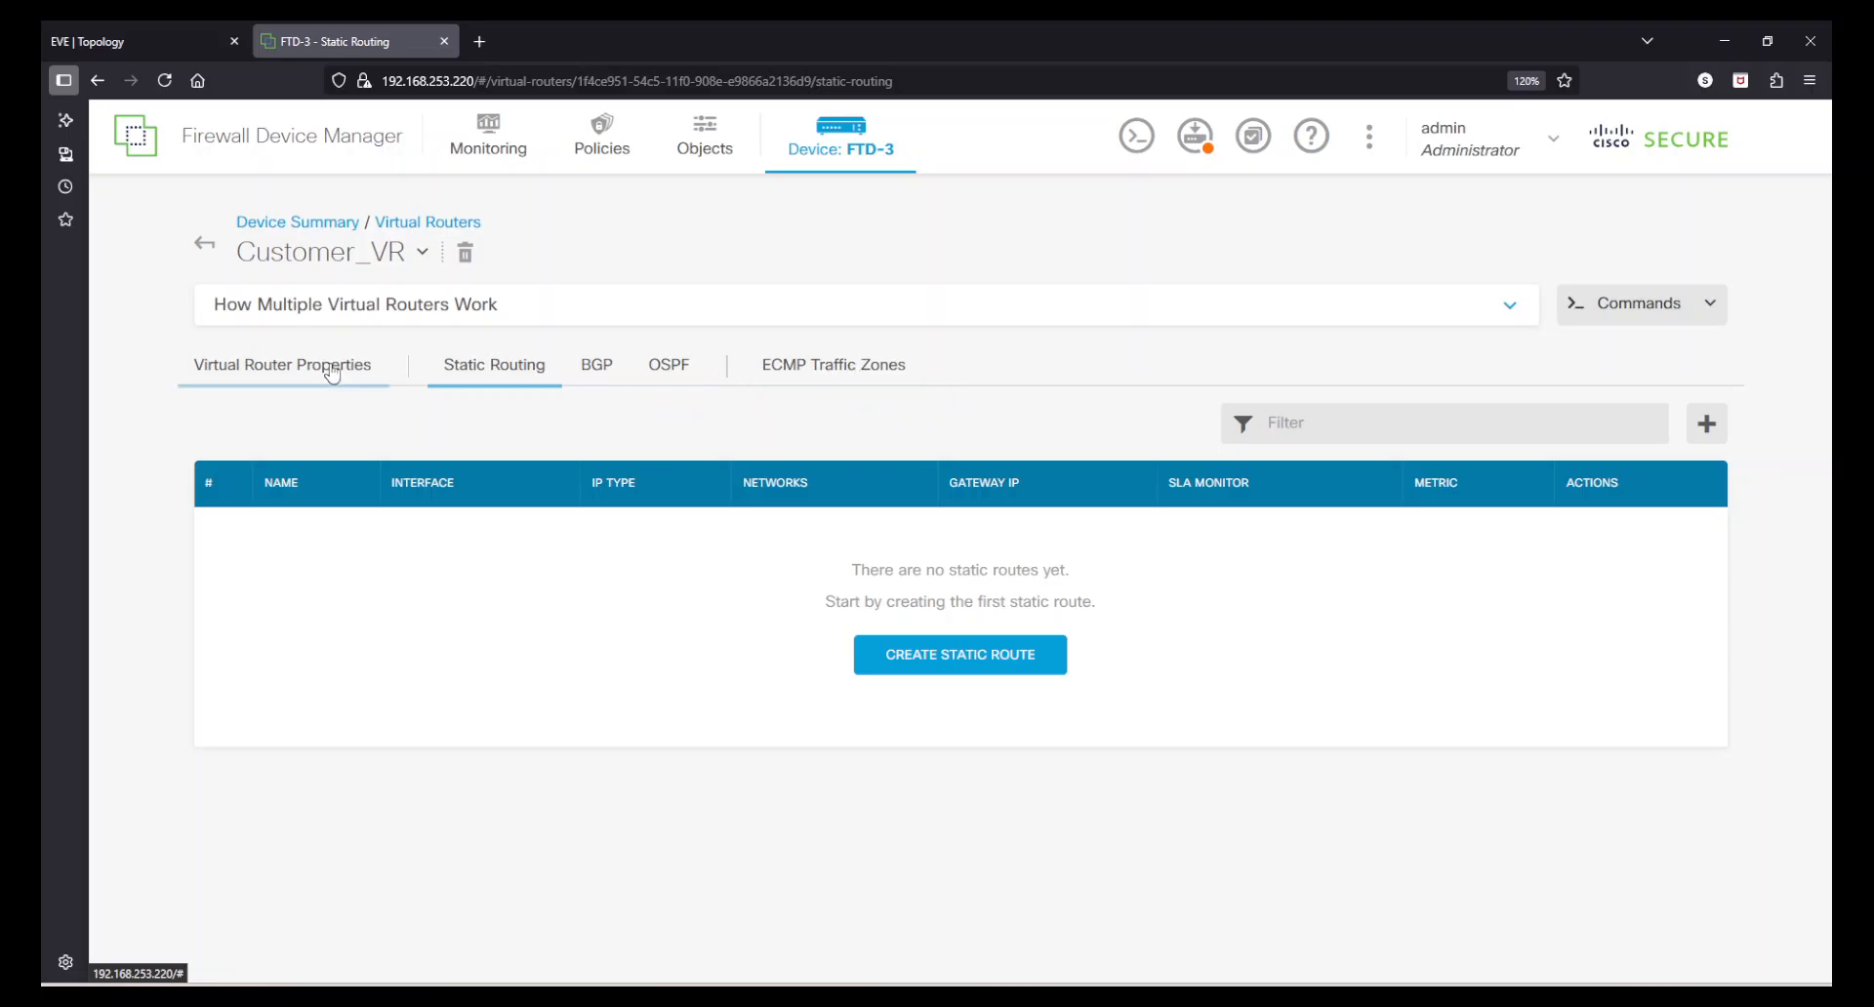
click(278, 375)
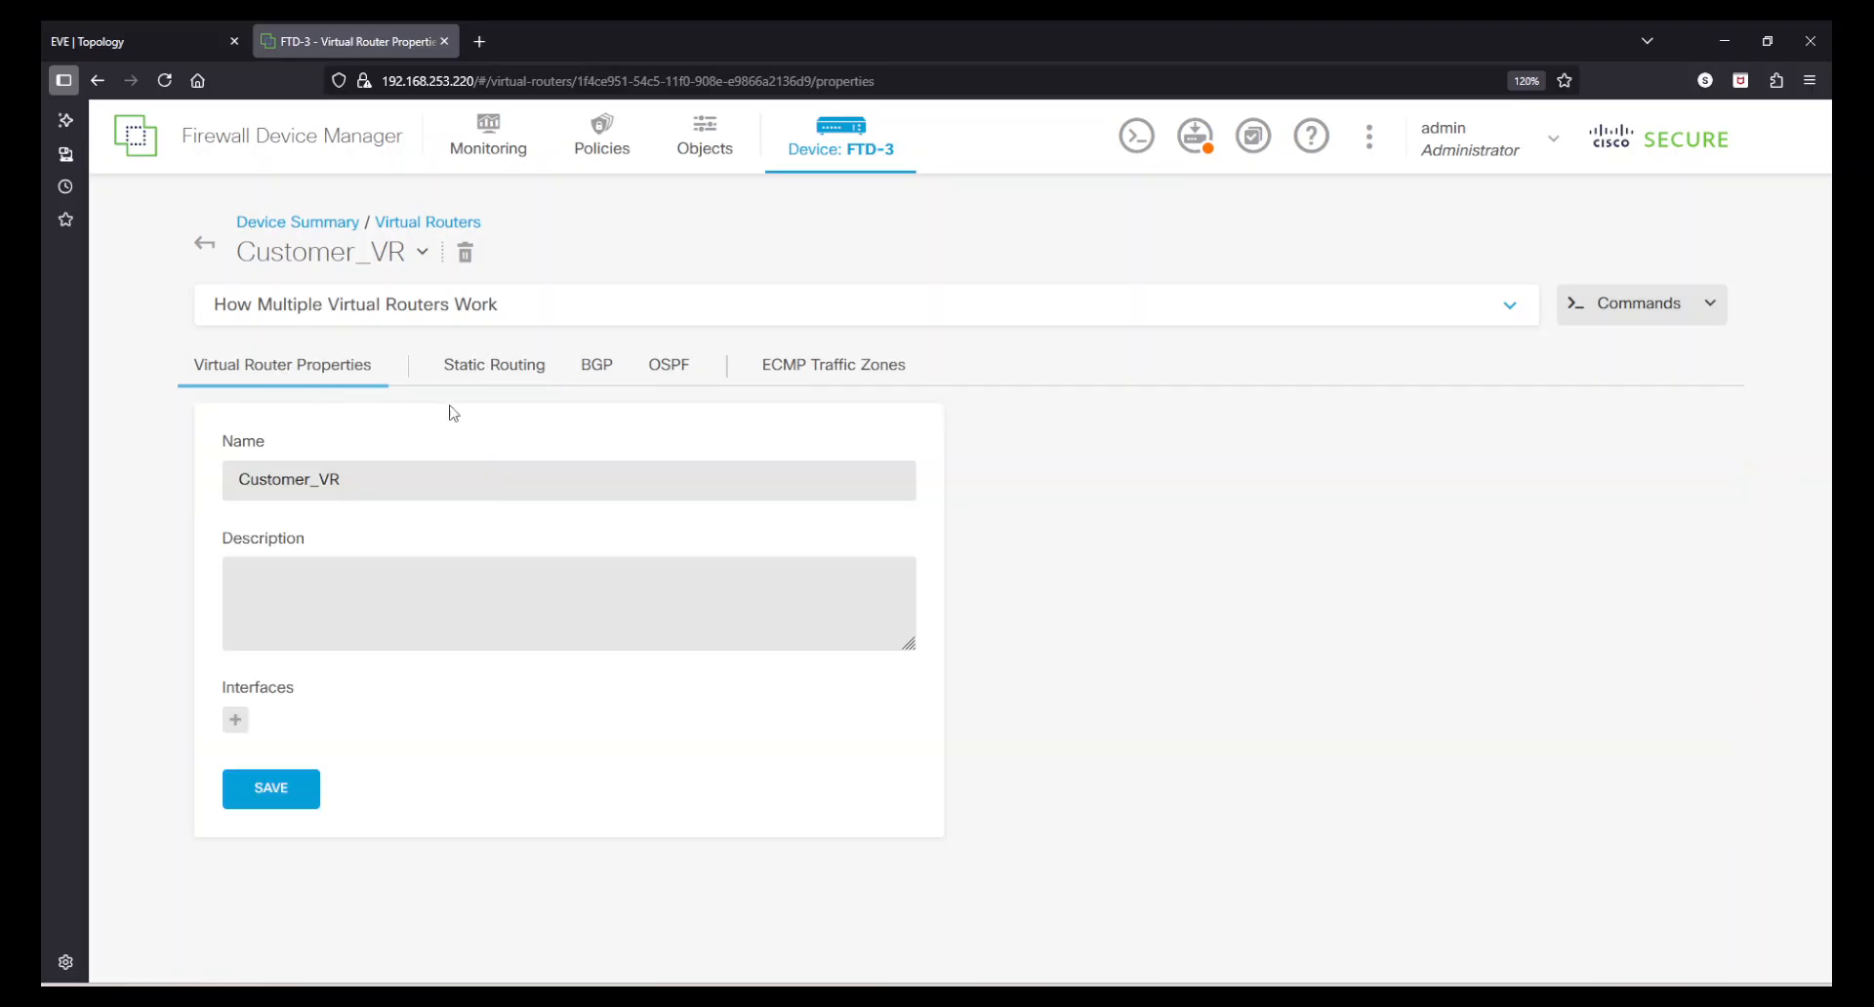
click(1361, 305)
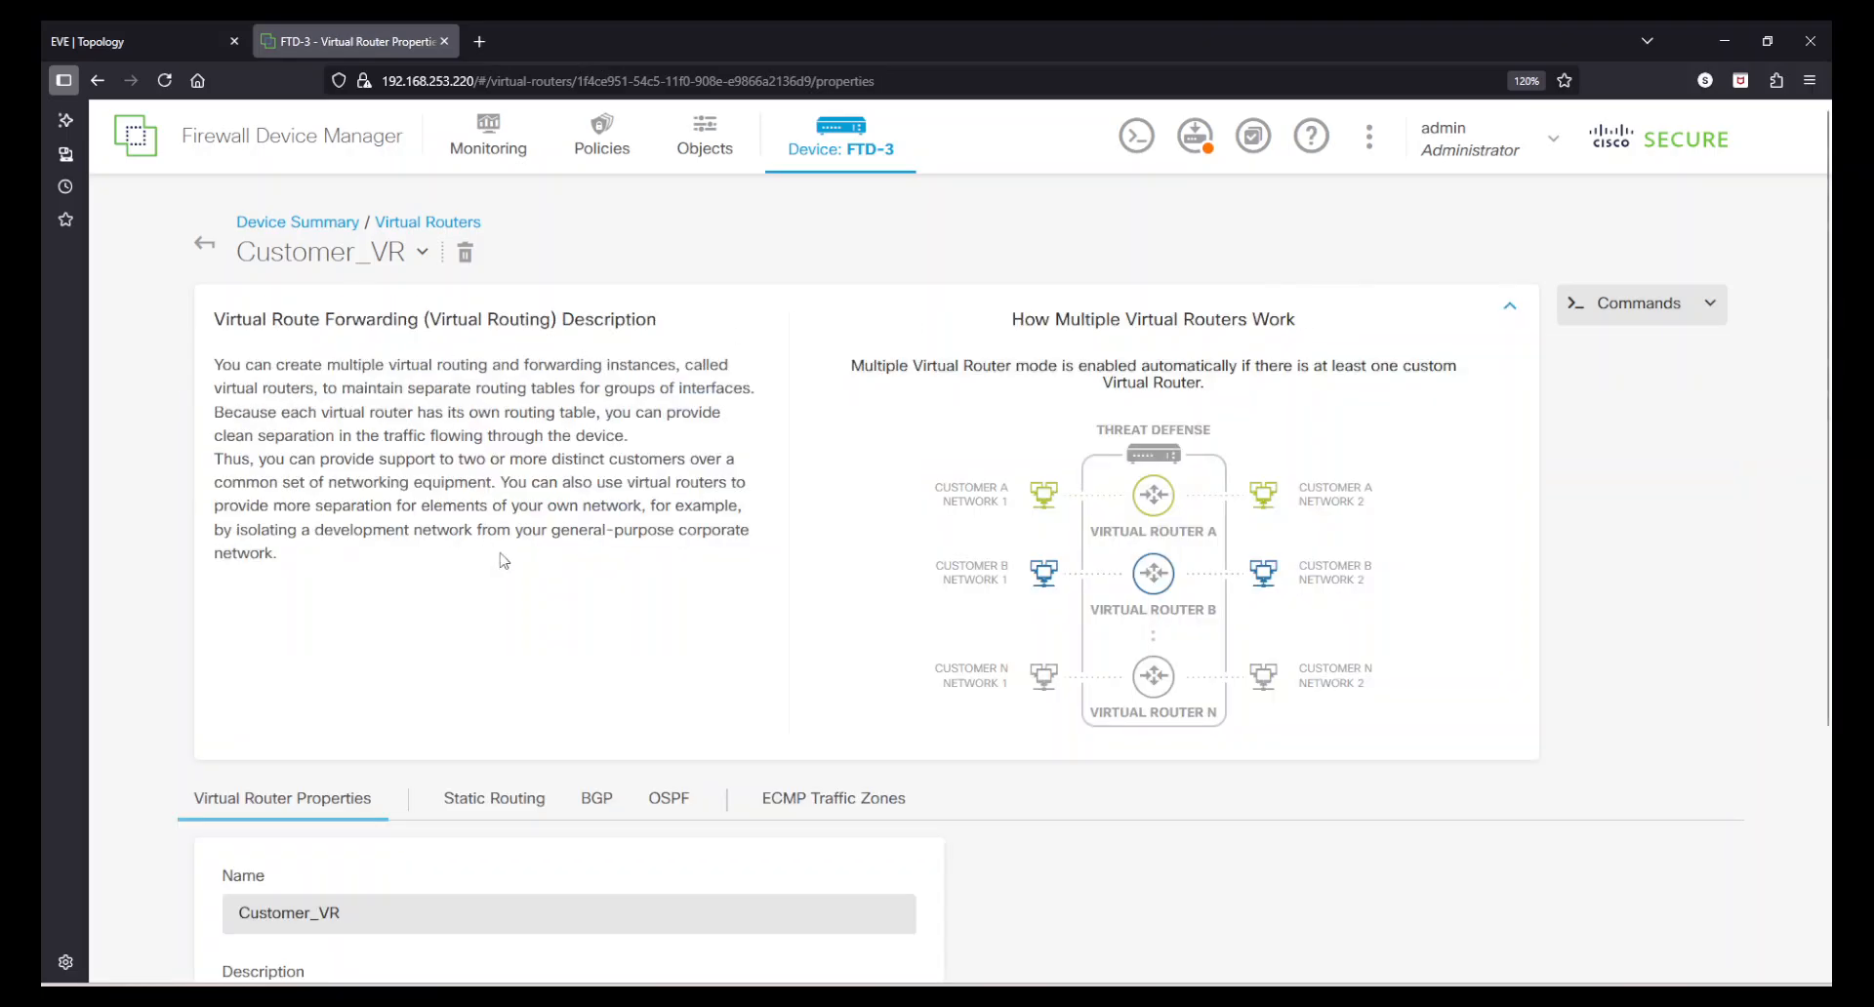
scroll(512, 566, down, 3)
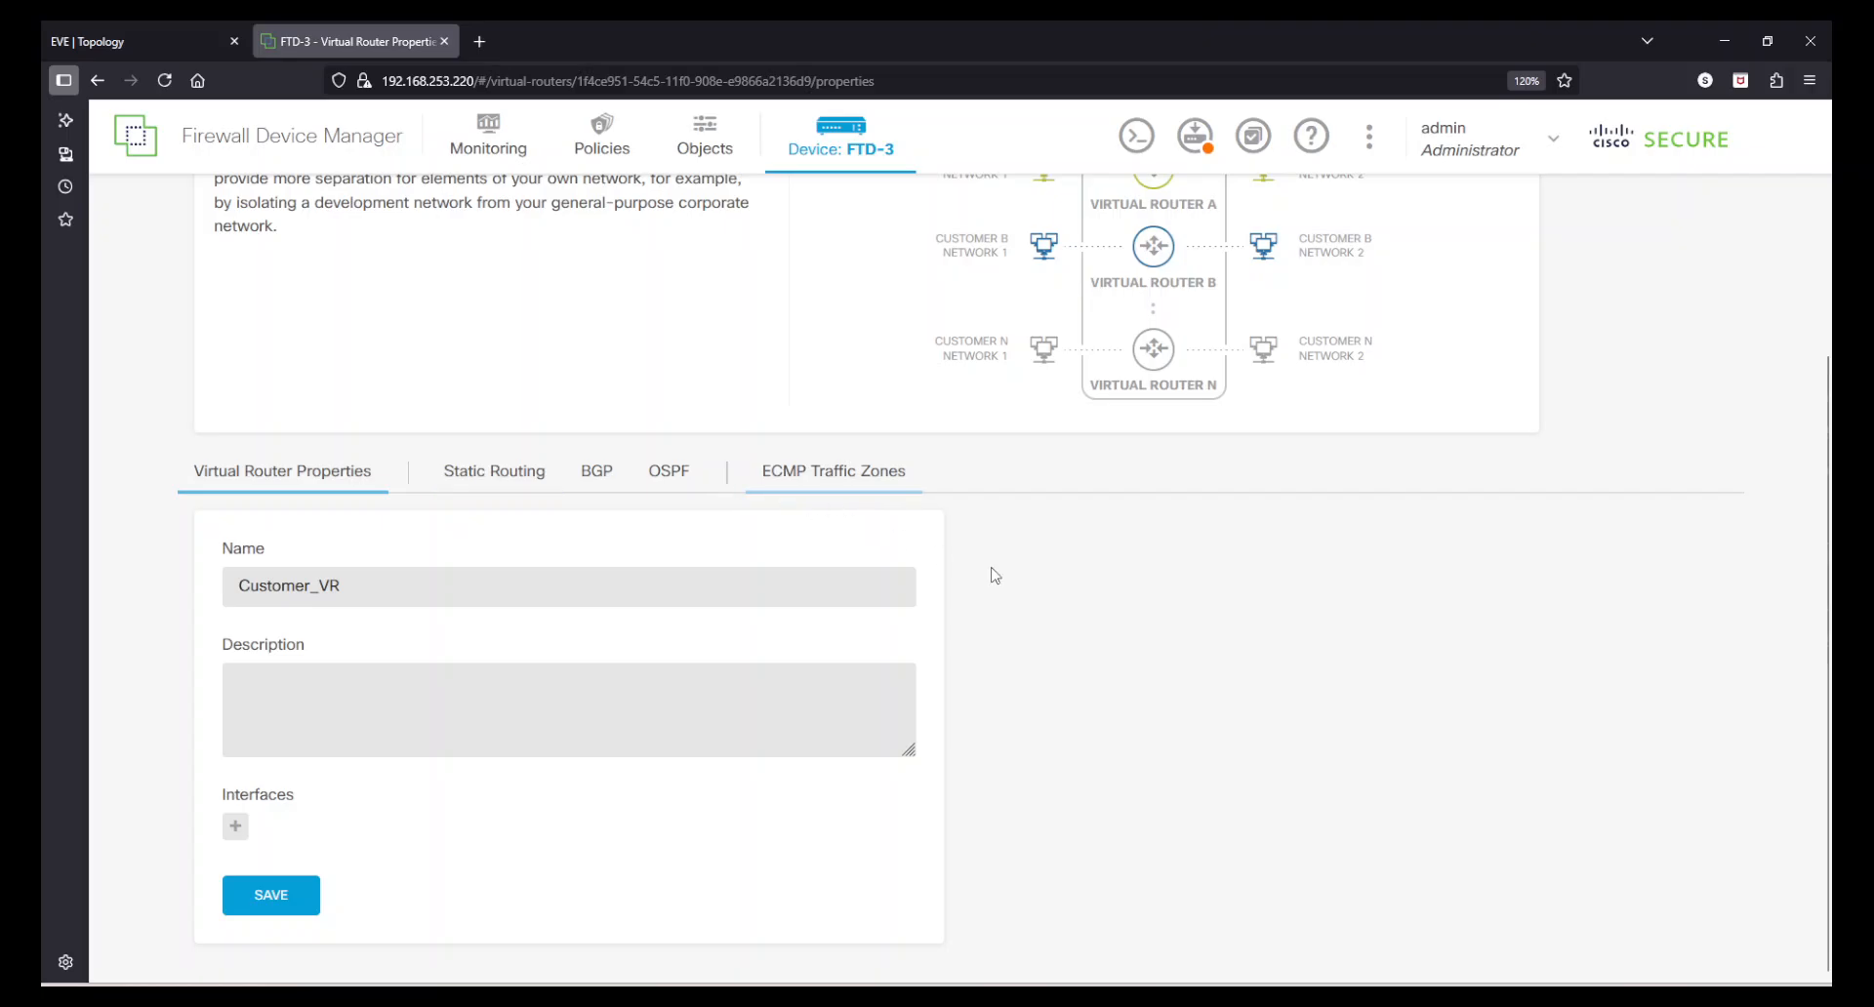
scroll(992, 577, up, 3)
click(1510, 306)
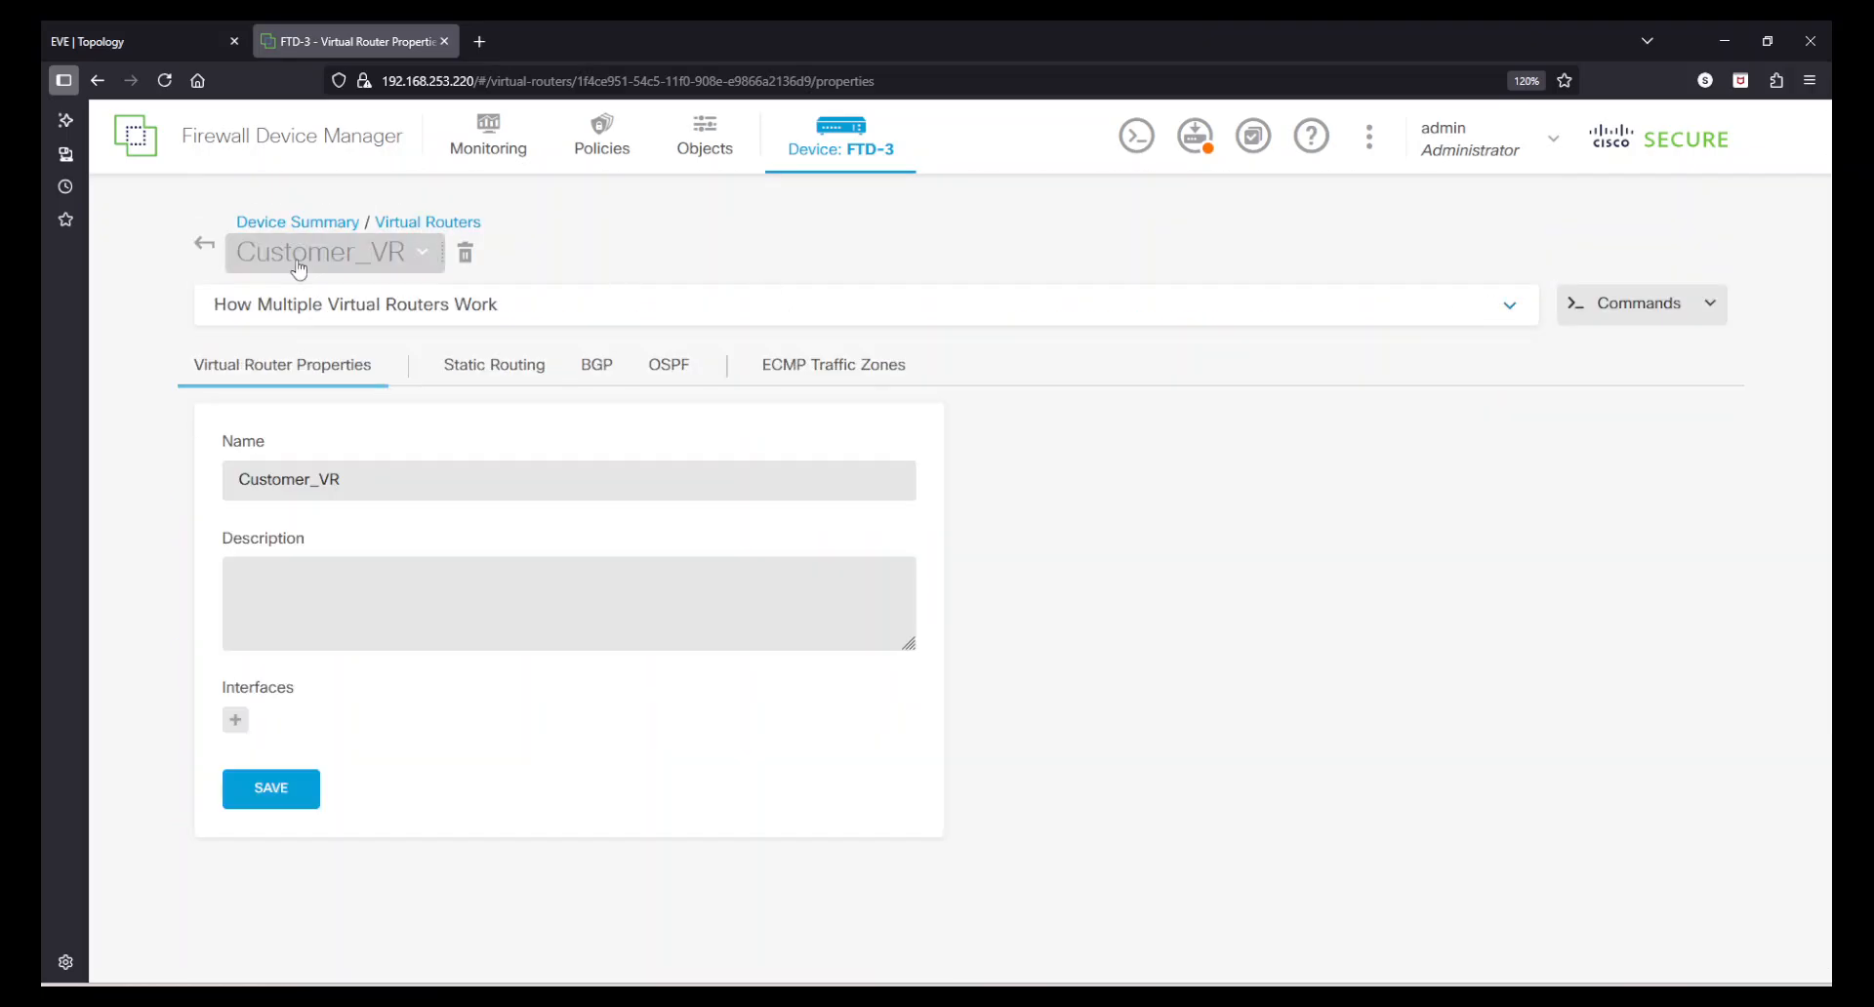
View the Global virtual router's static routing and return to the list of virtual routers
click(206, 250)
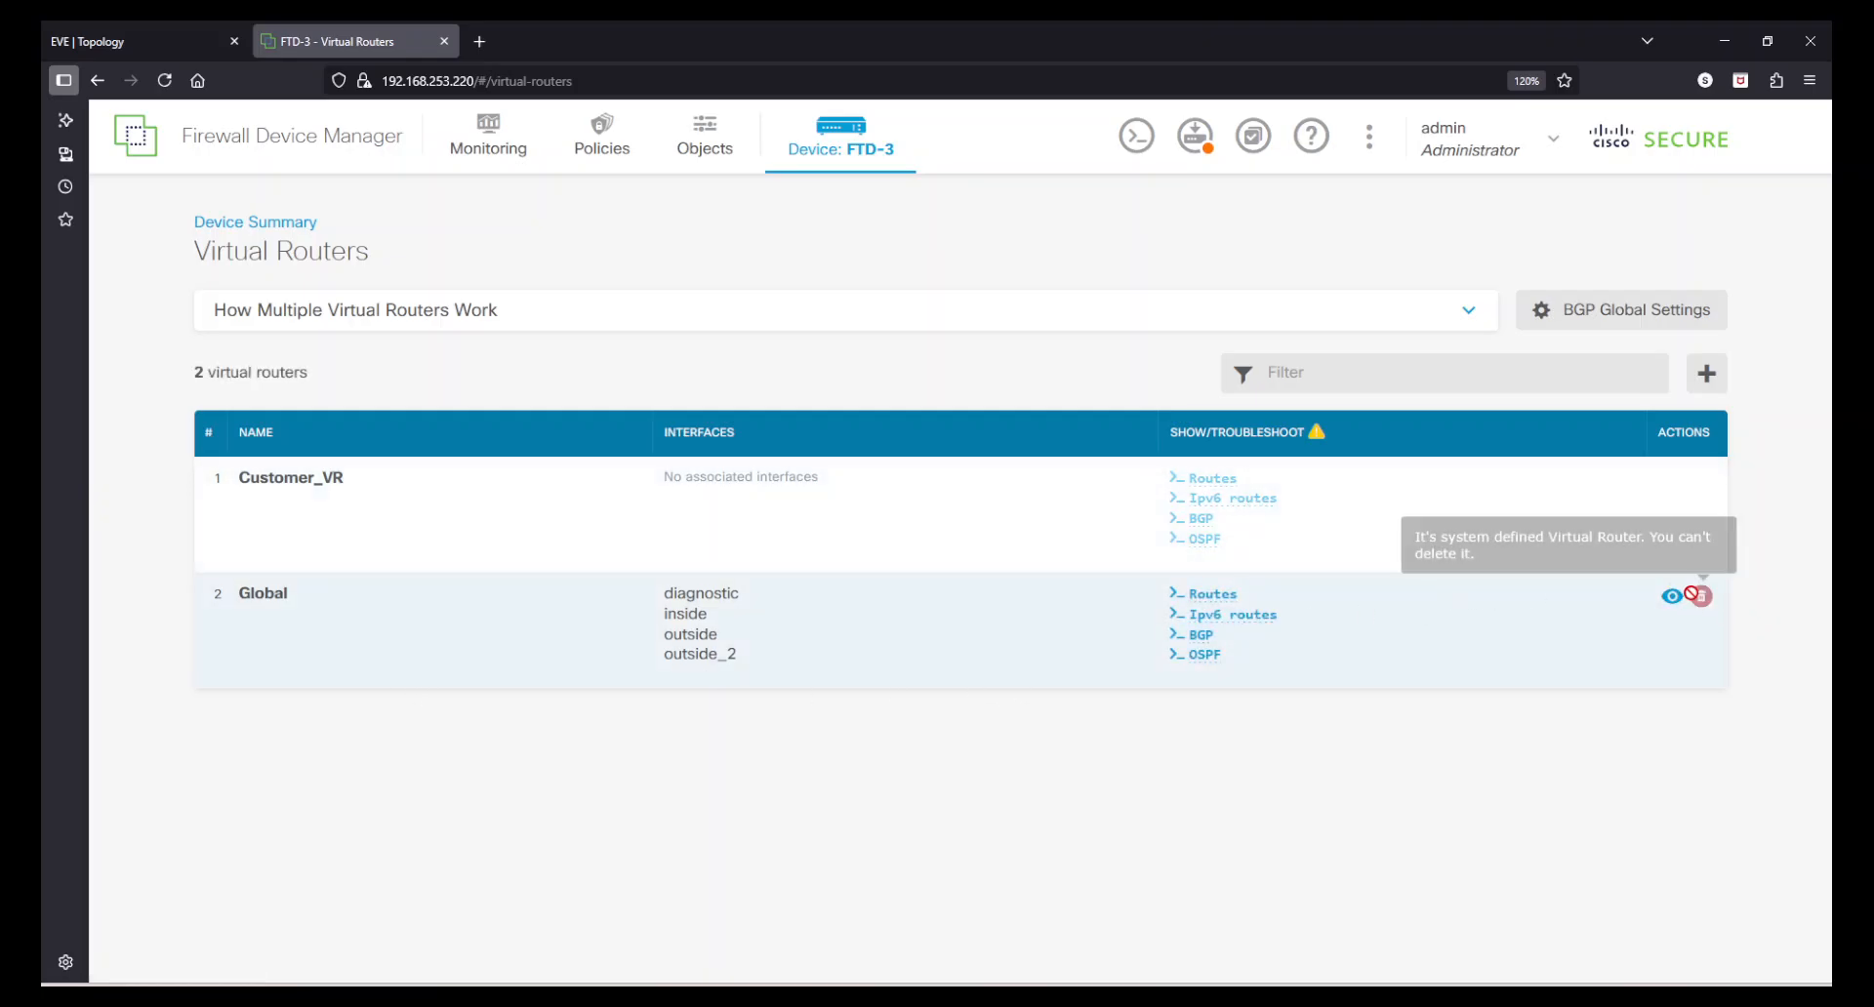
click(1672, 599)
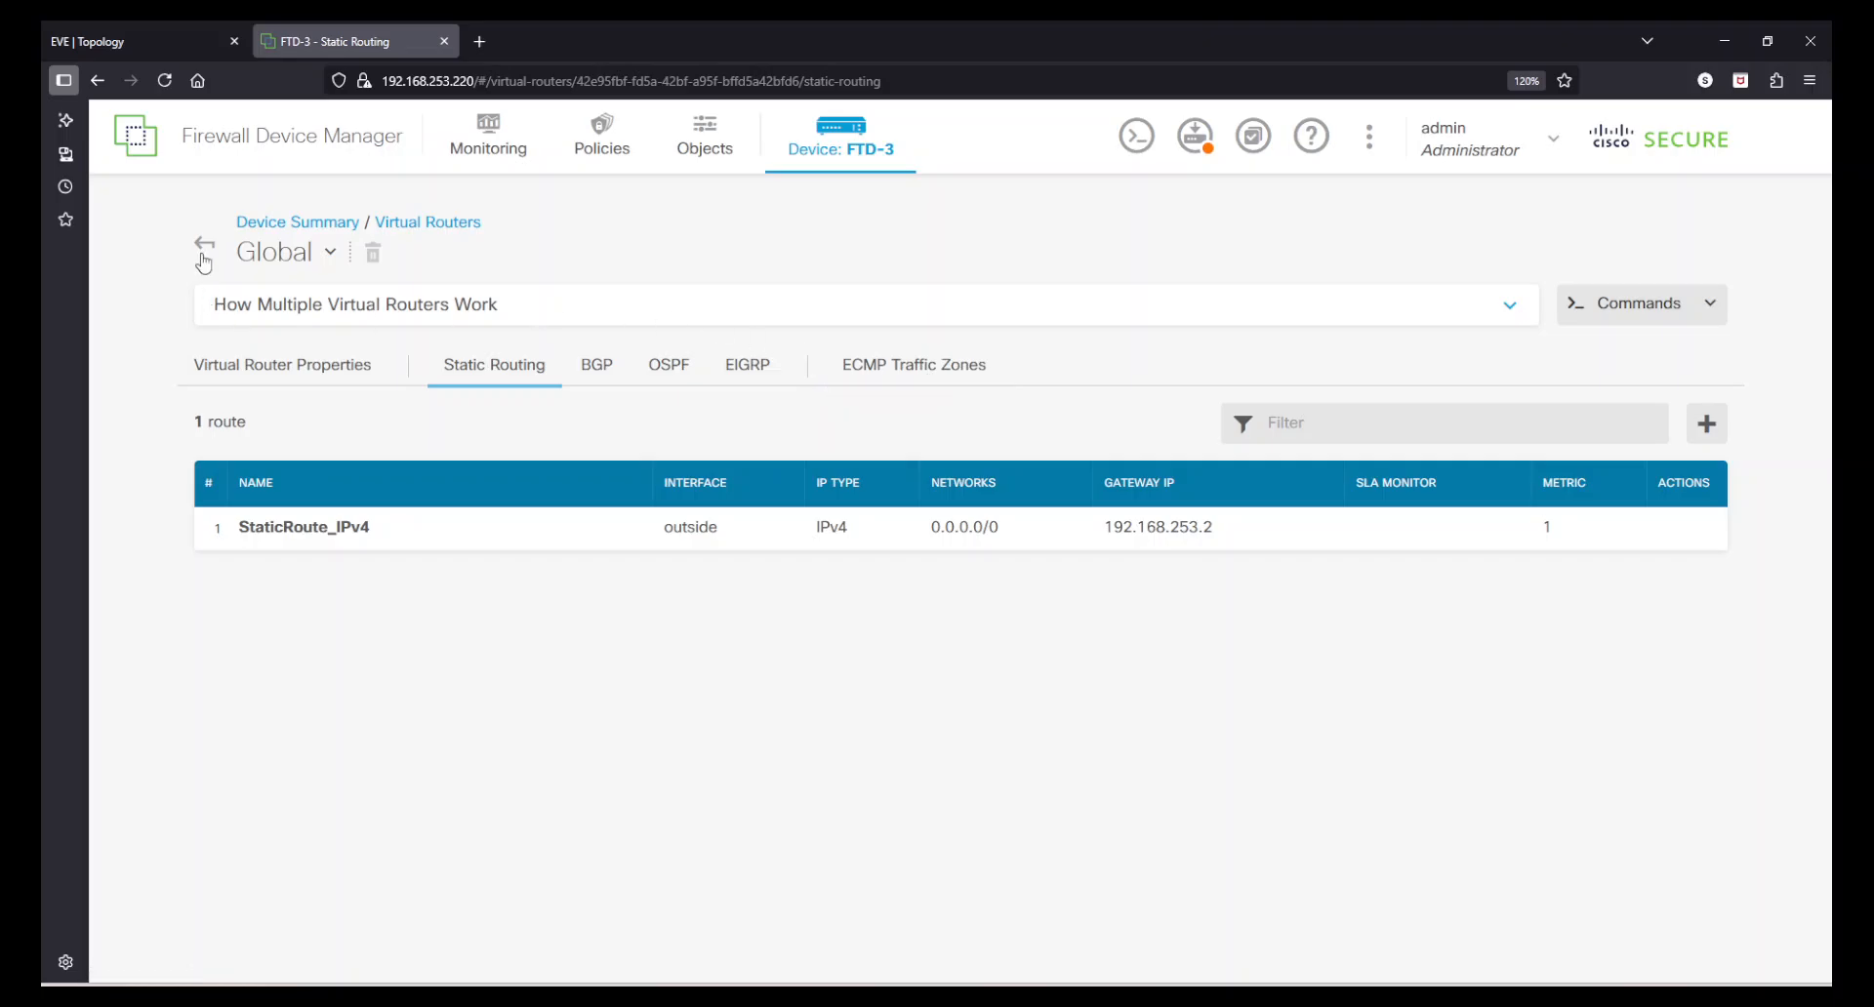
click(408, 223)
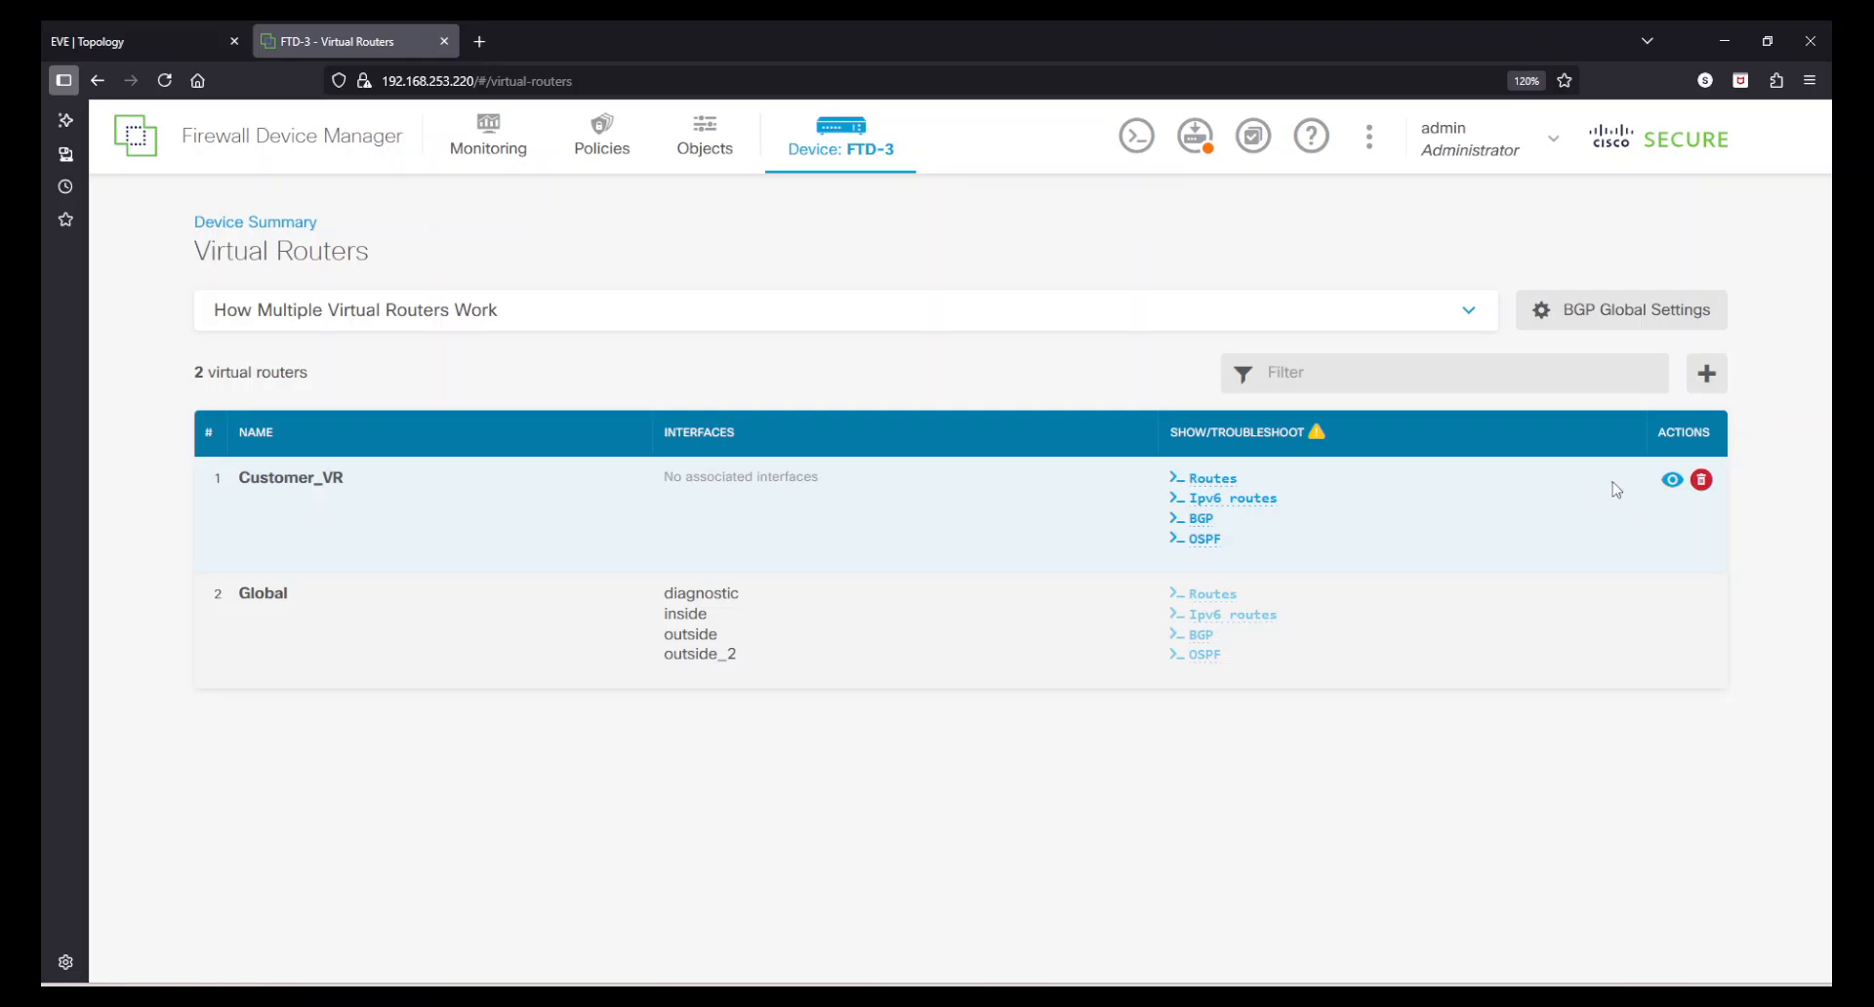
Delete the Customer_VR virtual router to go back to single virtual router mode
click(1702, 480)
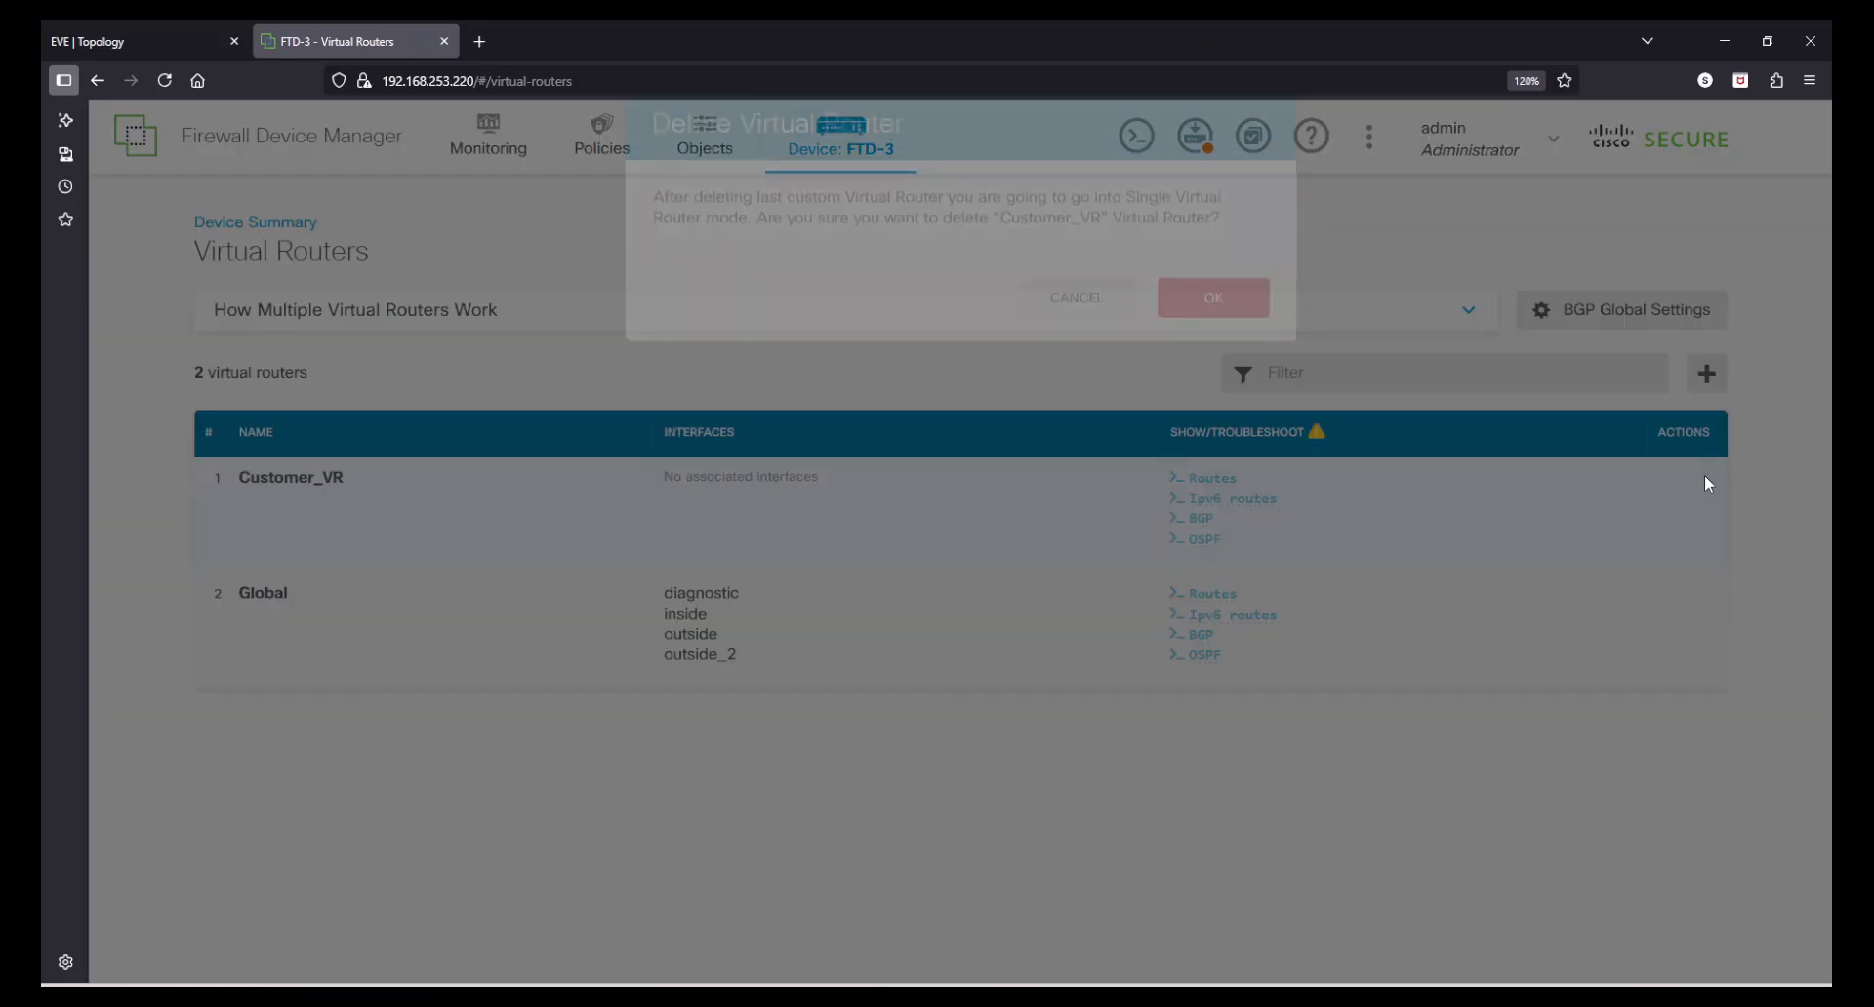
click(1204, 359)
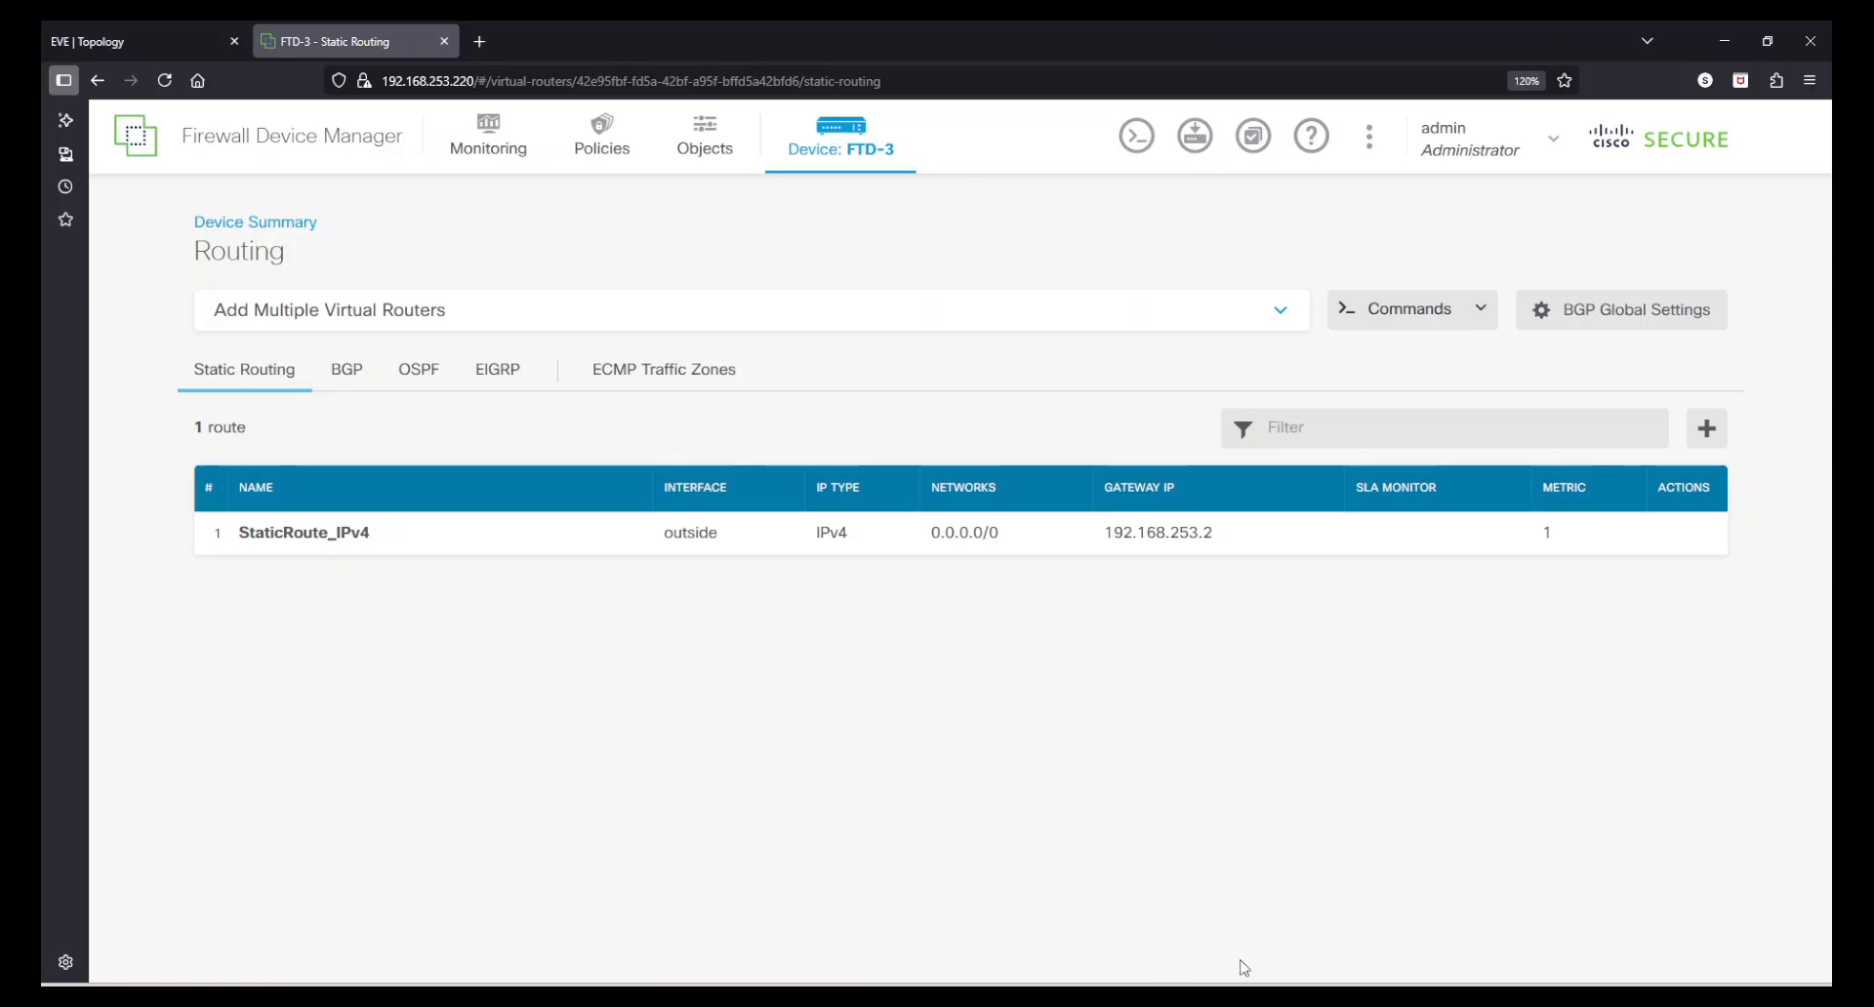
Switch to the Internet_Gateway_2 terminal and examine its EIGRP autonomous system number, network statements and passive-interface settings
click(1247, 998)
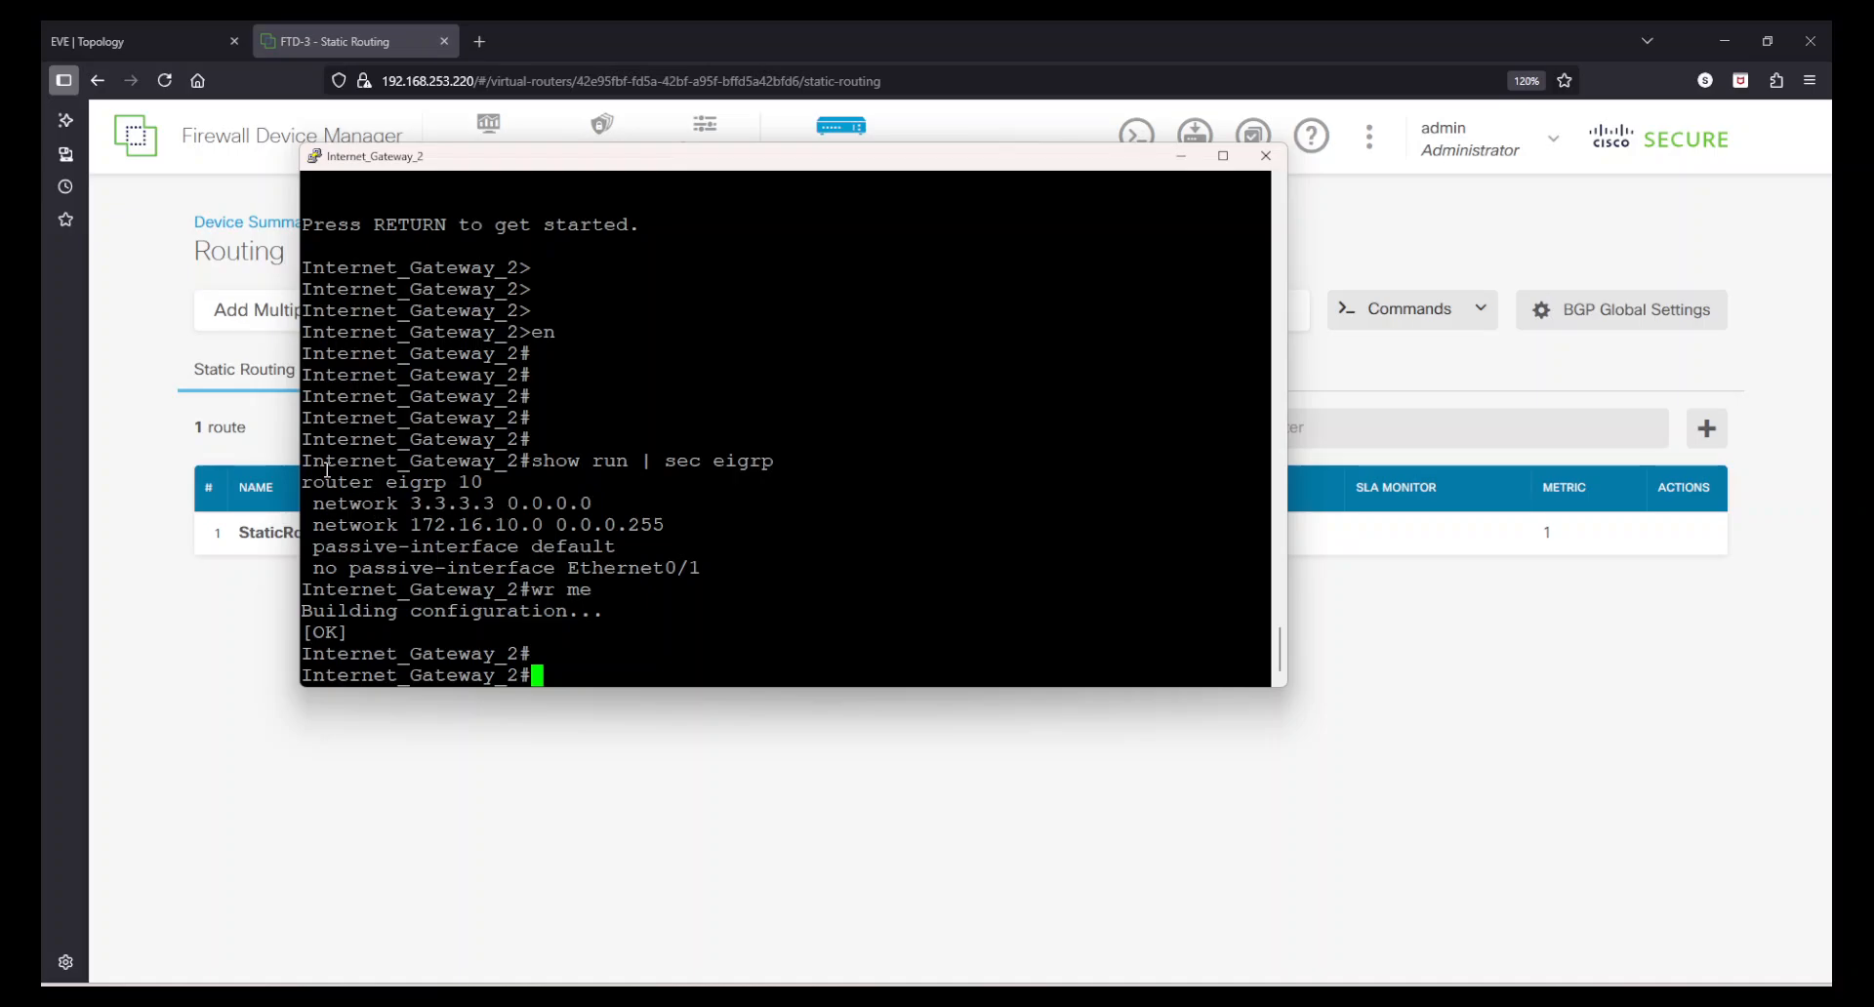
drag(305, 478, 690, 613)
click(695, 596)
double_click(465, 484)
click(465, 488)
drag(412, 504, 697, 568)
click(625, 523)
click(696, 568)
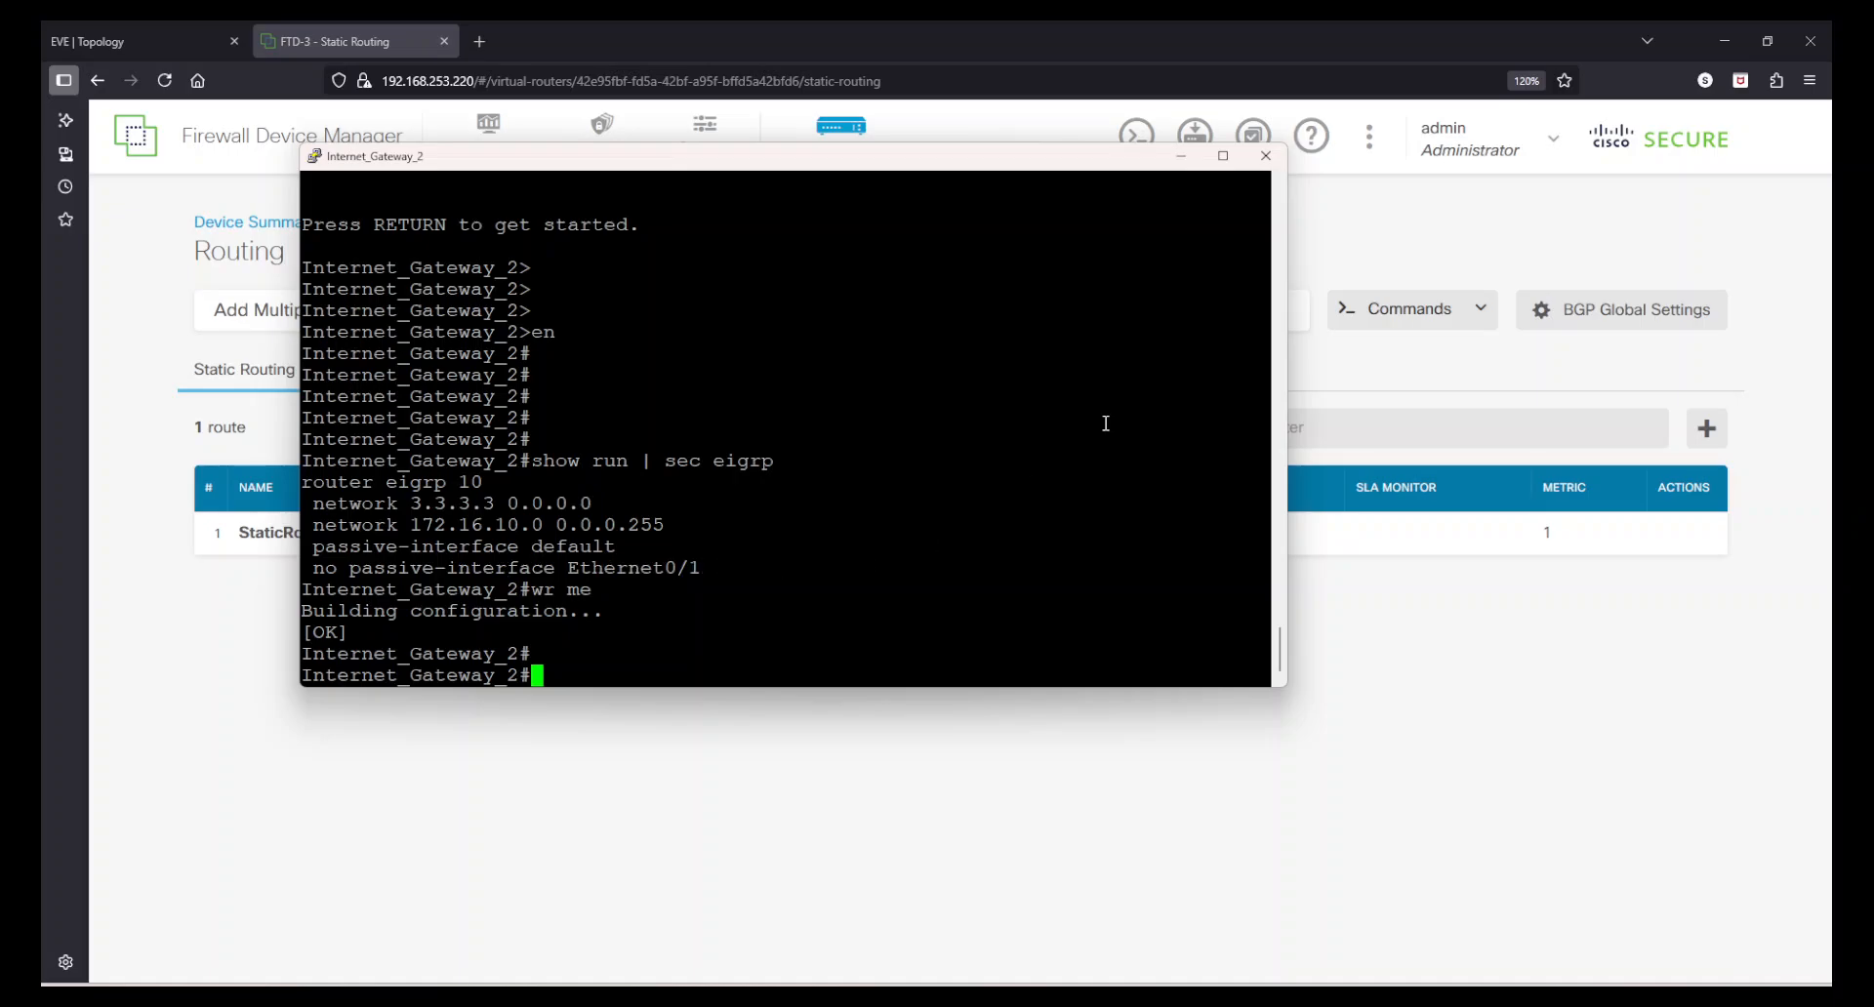
click(1181, 164)
Start a new EIGRP object in the firewall's routing settings, named EIGRP_10 with the description "EIGRP with Internet Gateway 2"
click(506, 382)
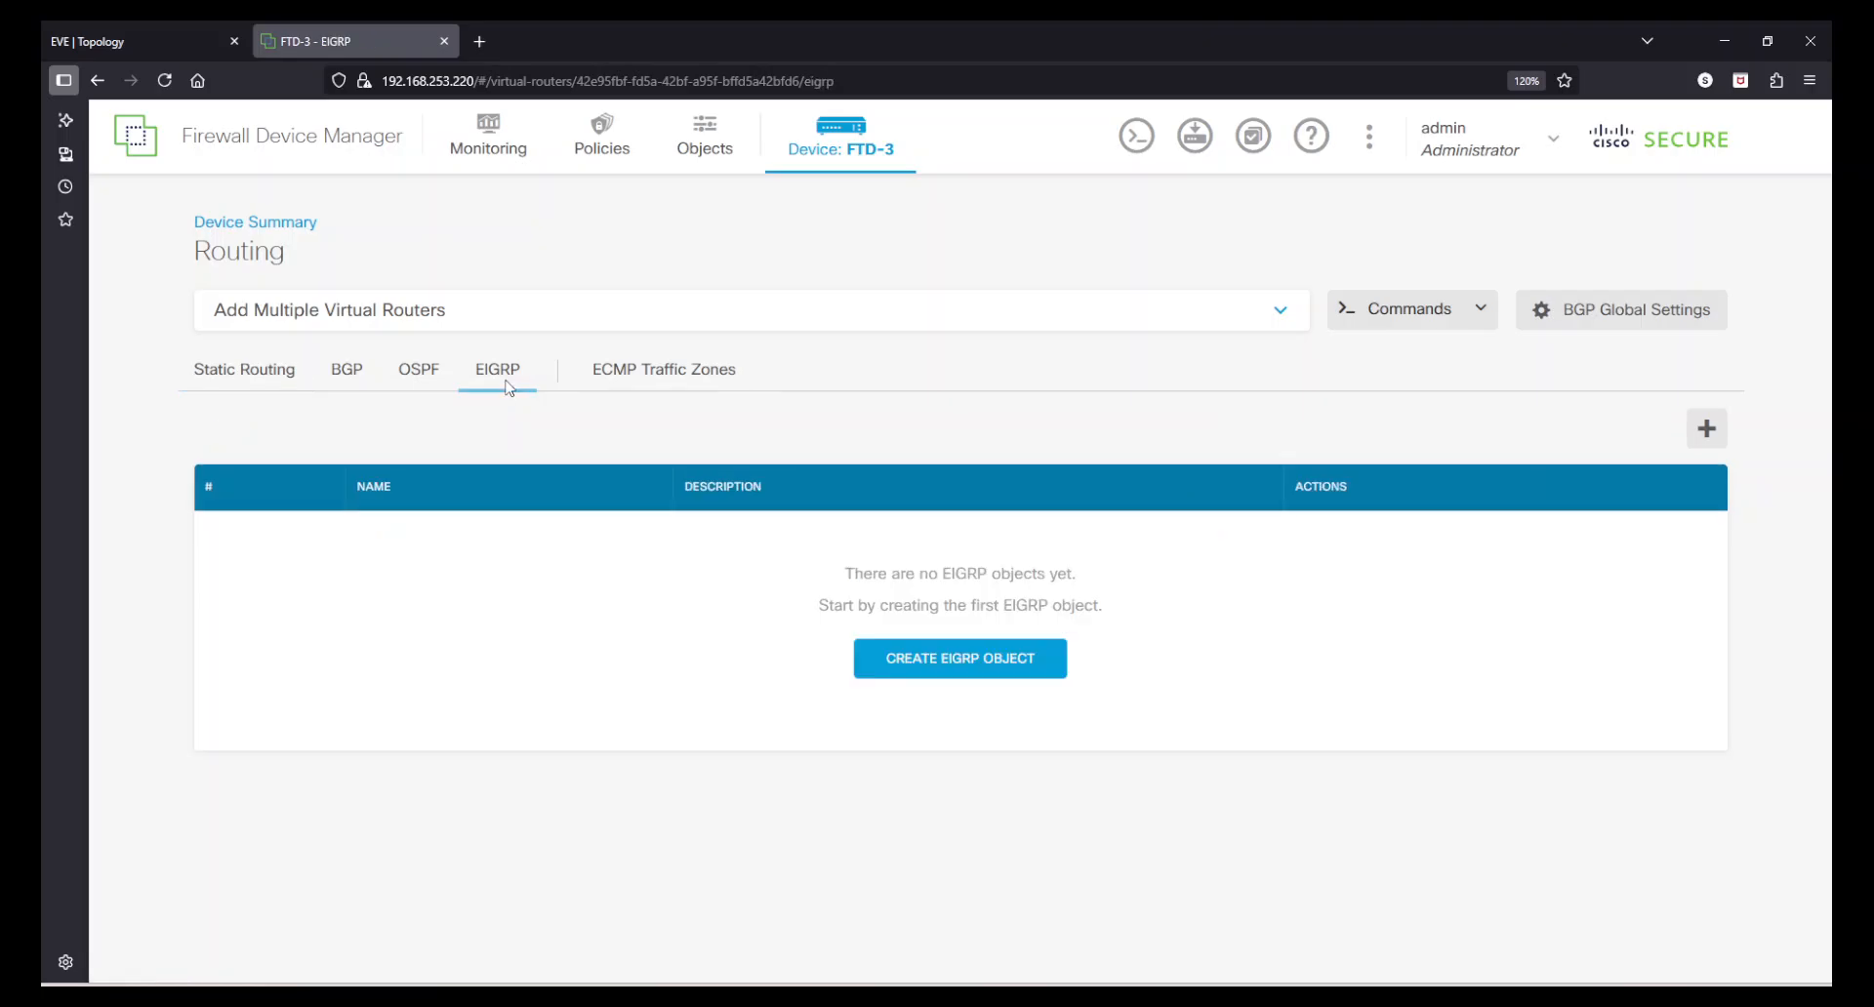
click(937, 673)
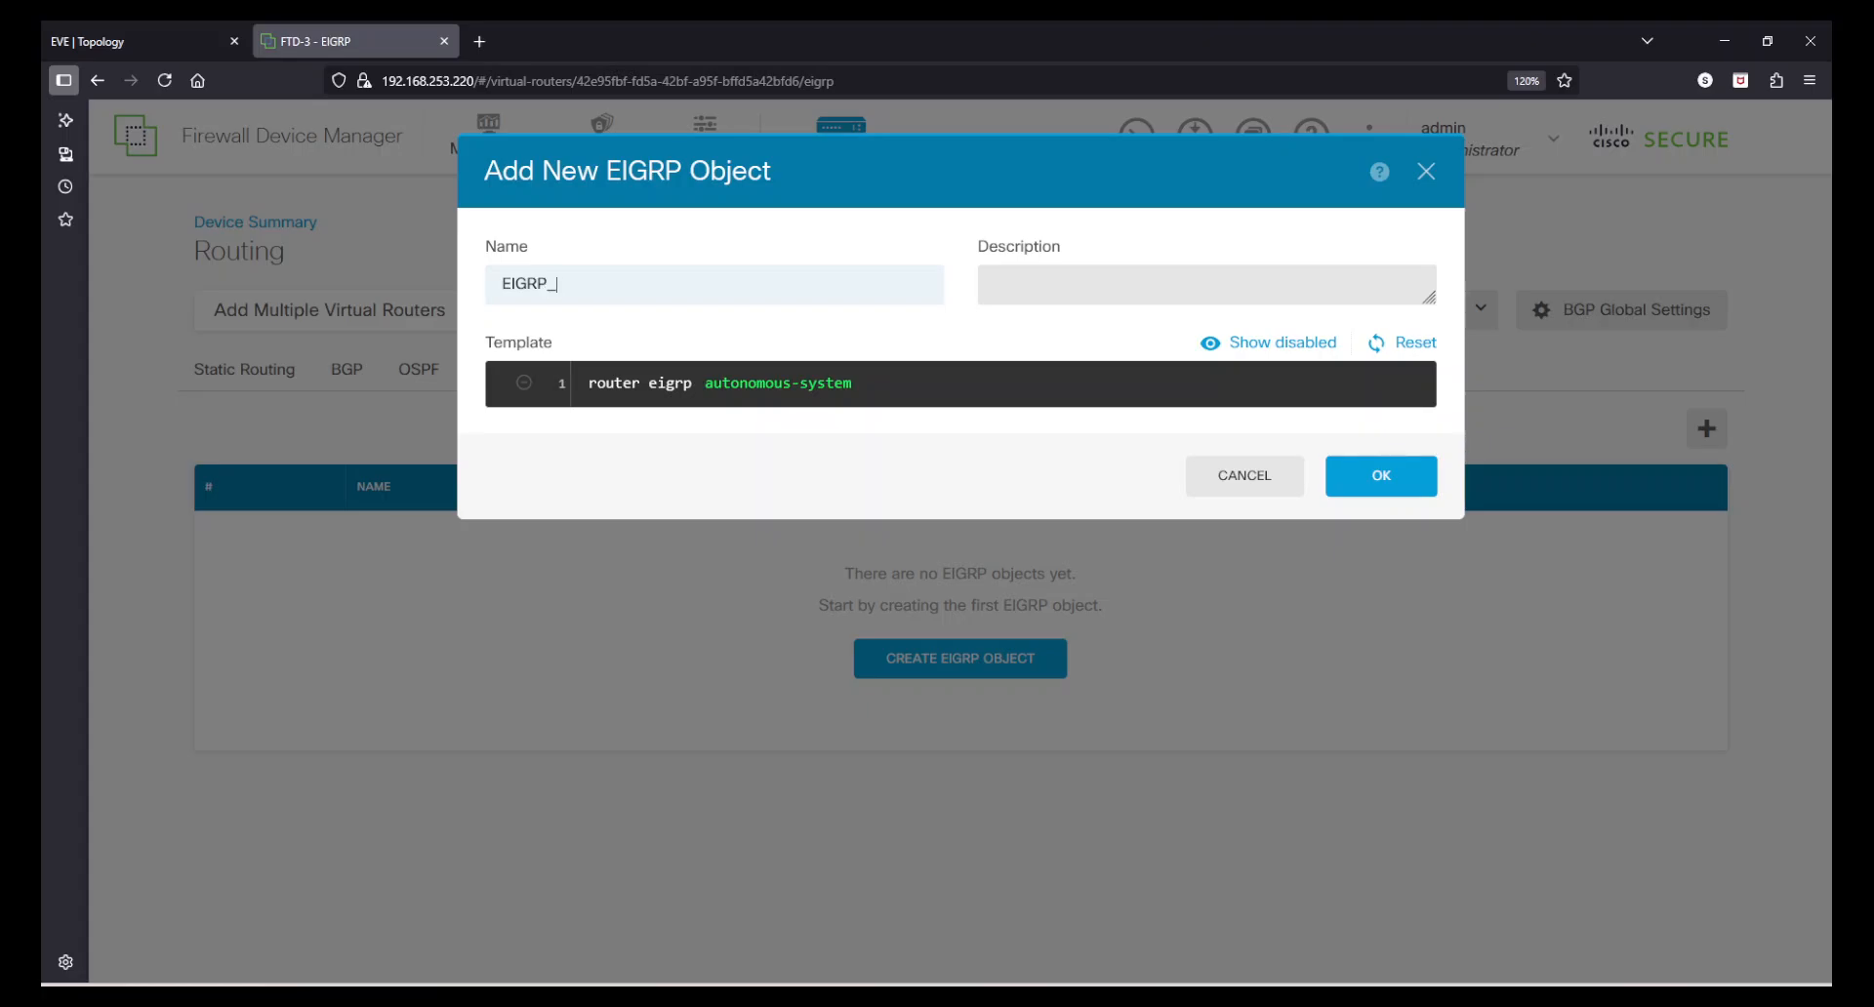
click(1046, 295)
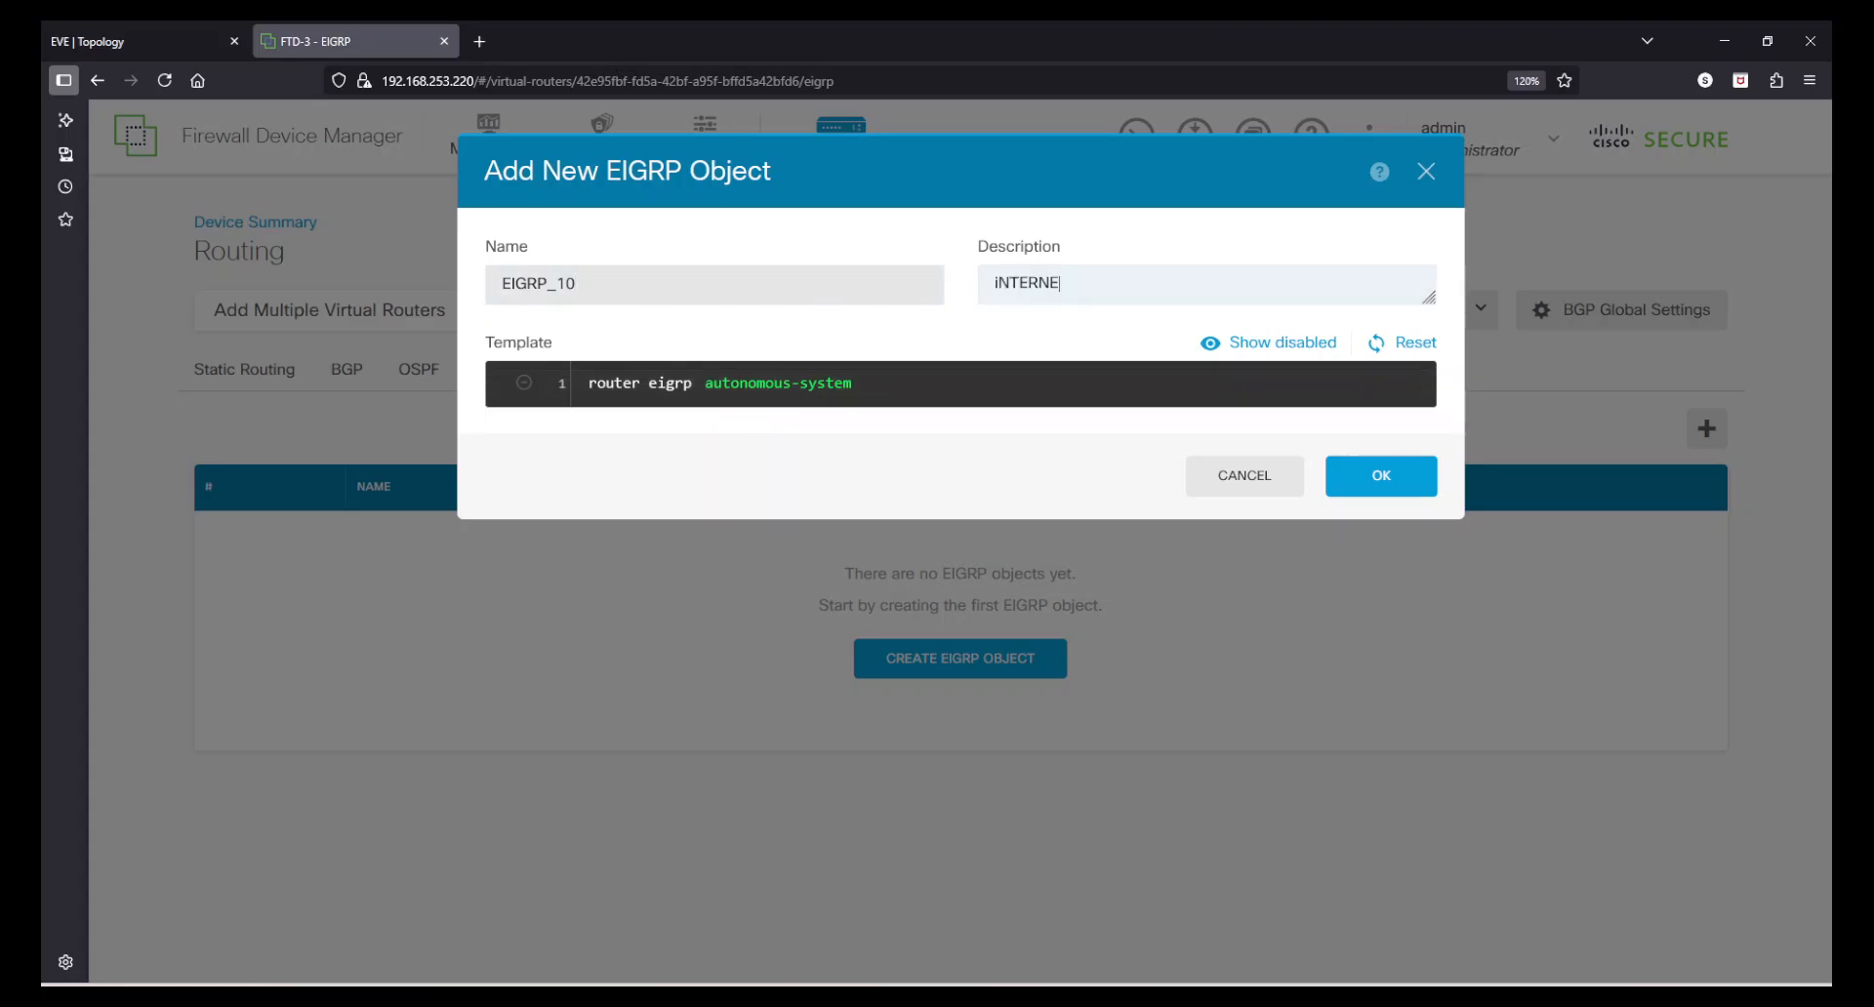
key(BackSpace)
key(BackSpace)
key(BackSpace)
key(BackSpace)
key(BackSpace)
text(EIGRP with Internet Gateway 2)
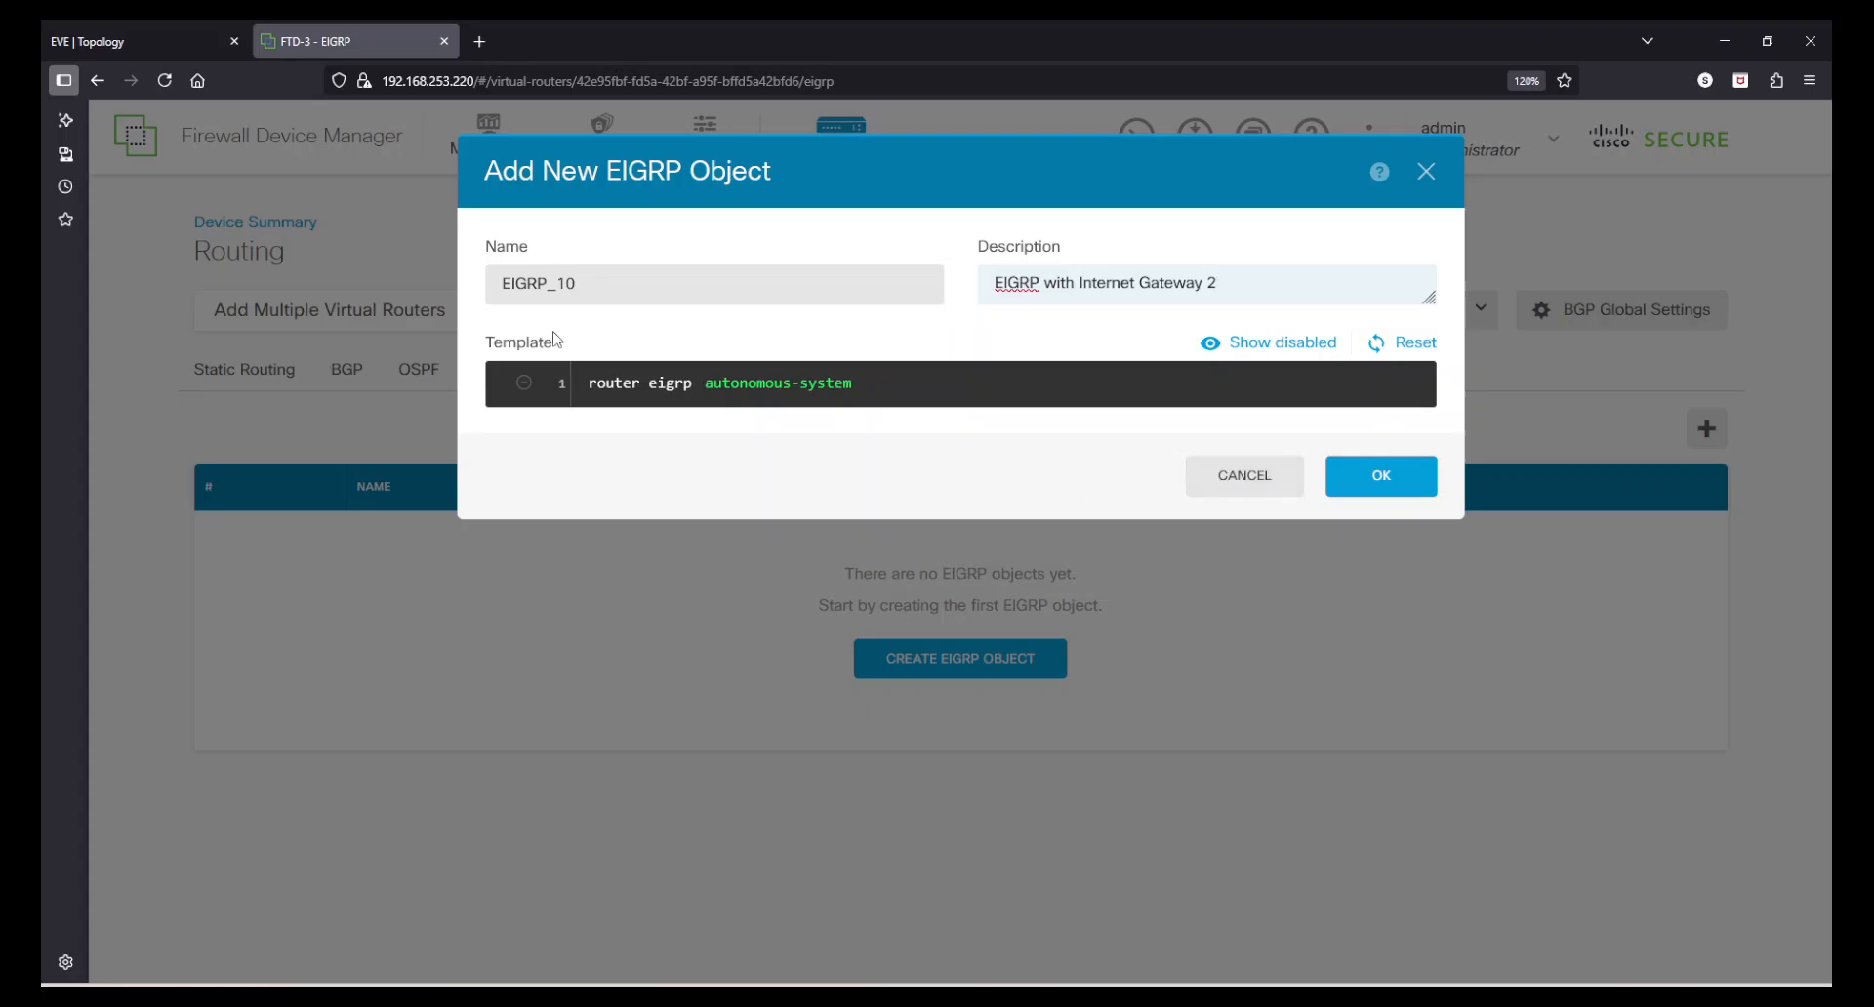
Set the autonomous system number in the router eigrp template line to 10
click(833, 383)
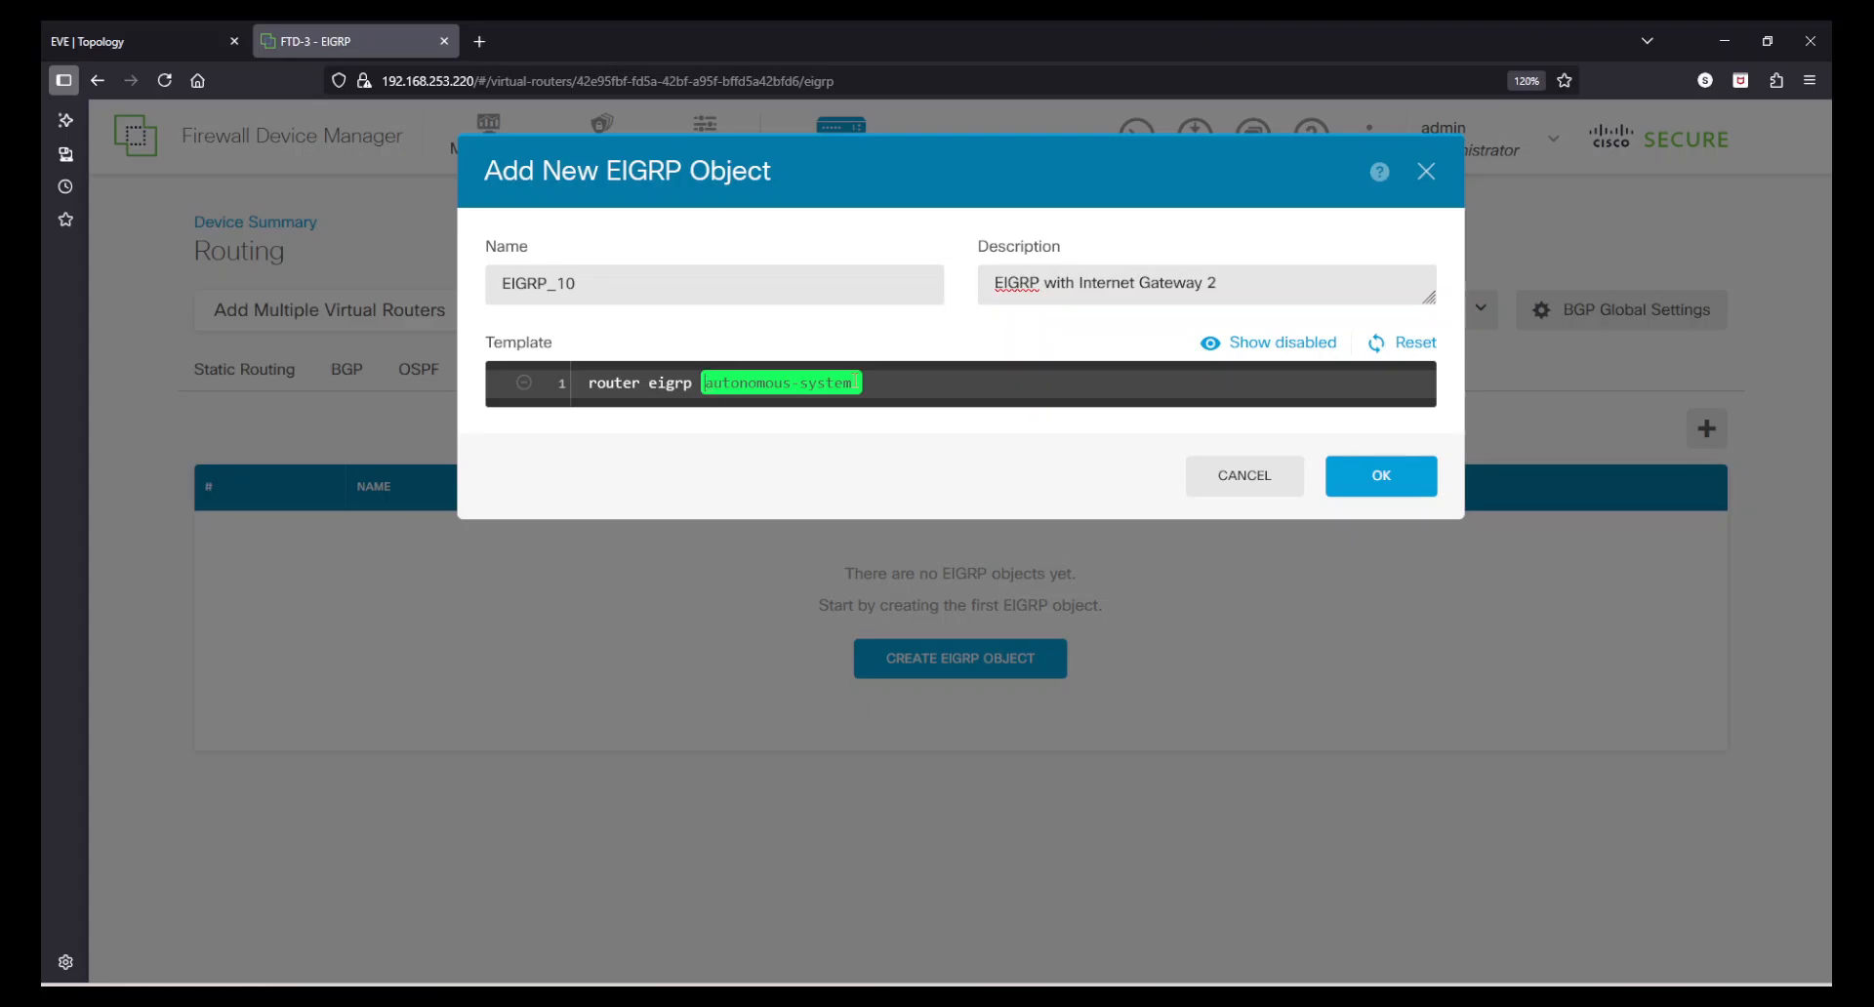
click(827, 367)
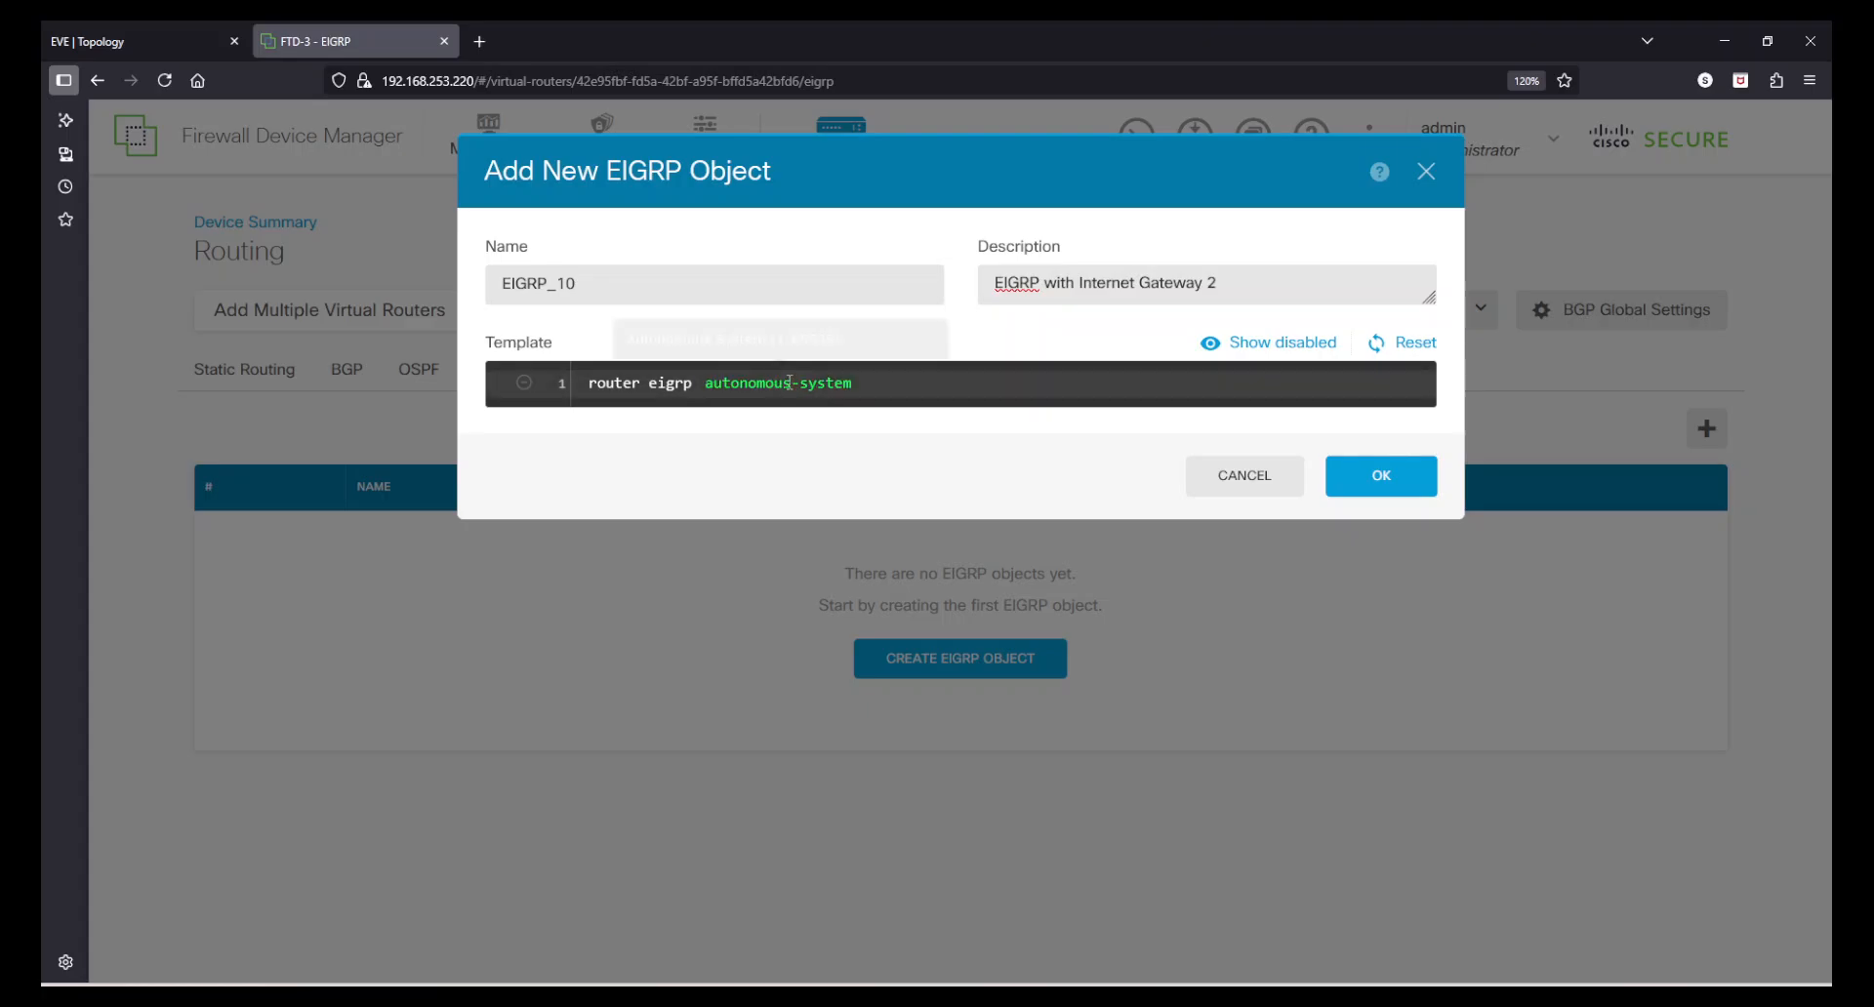
click(760, 383)
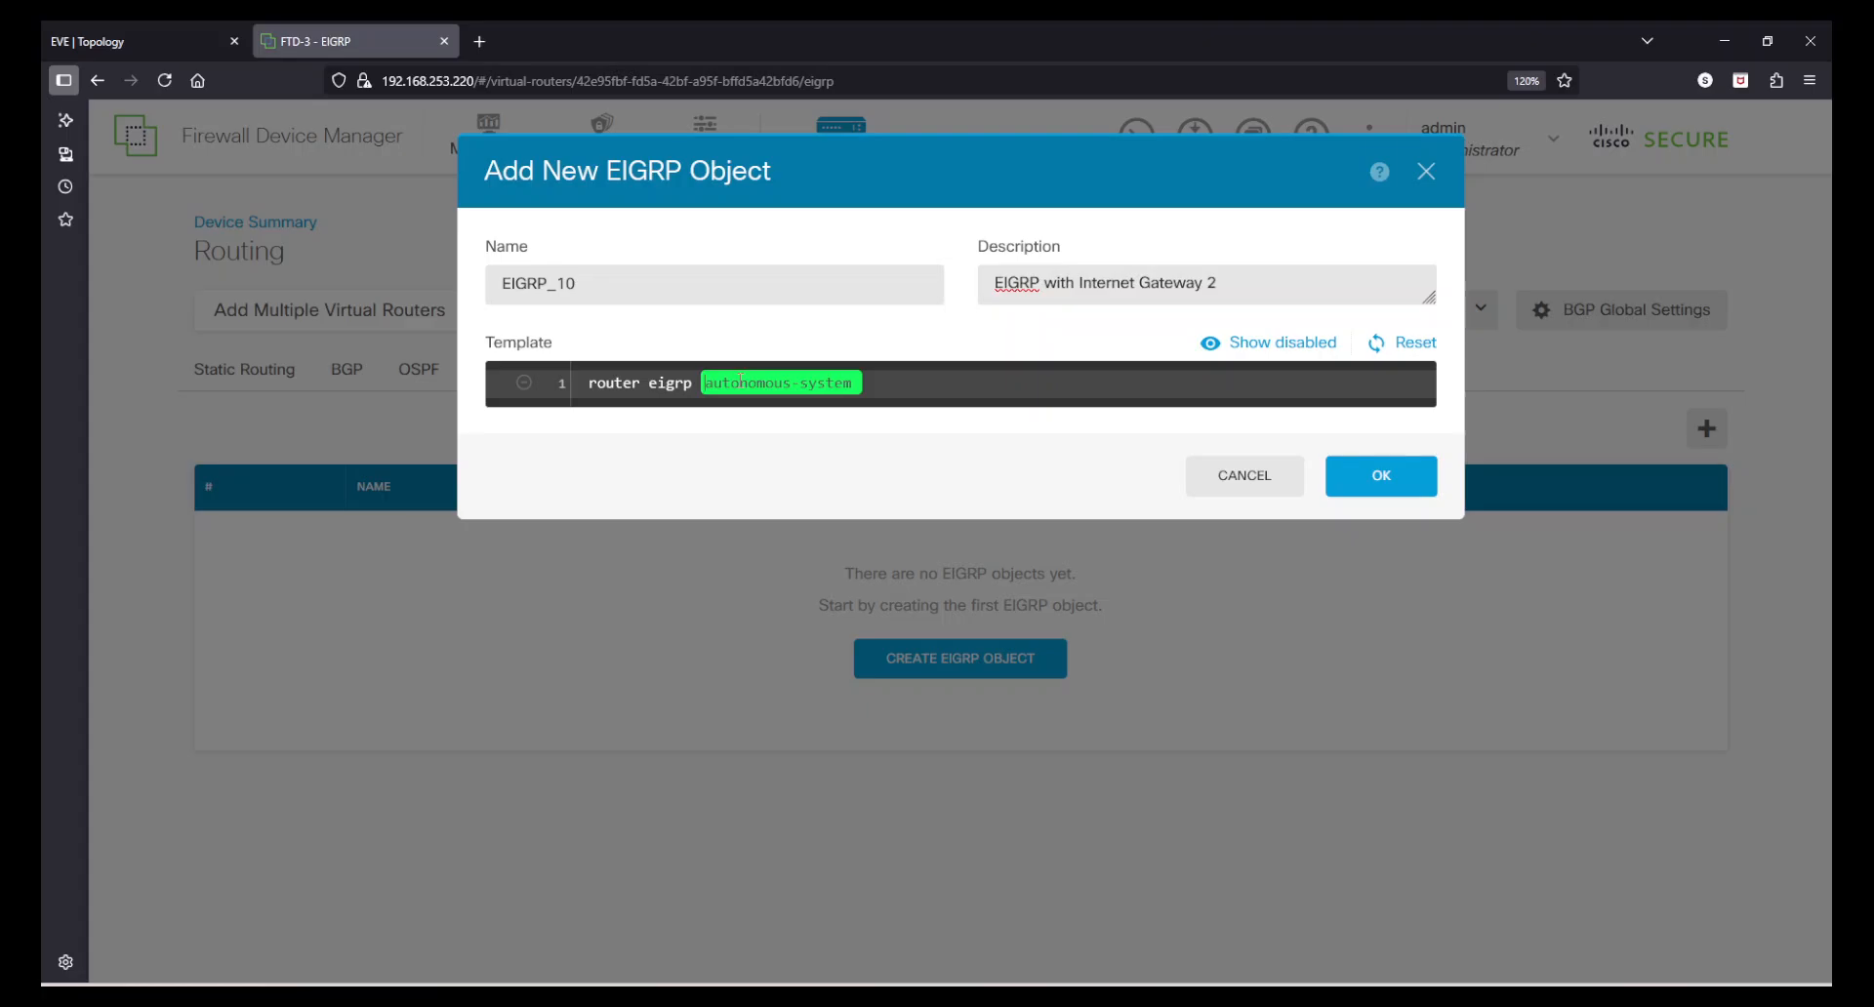
text(10)
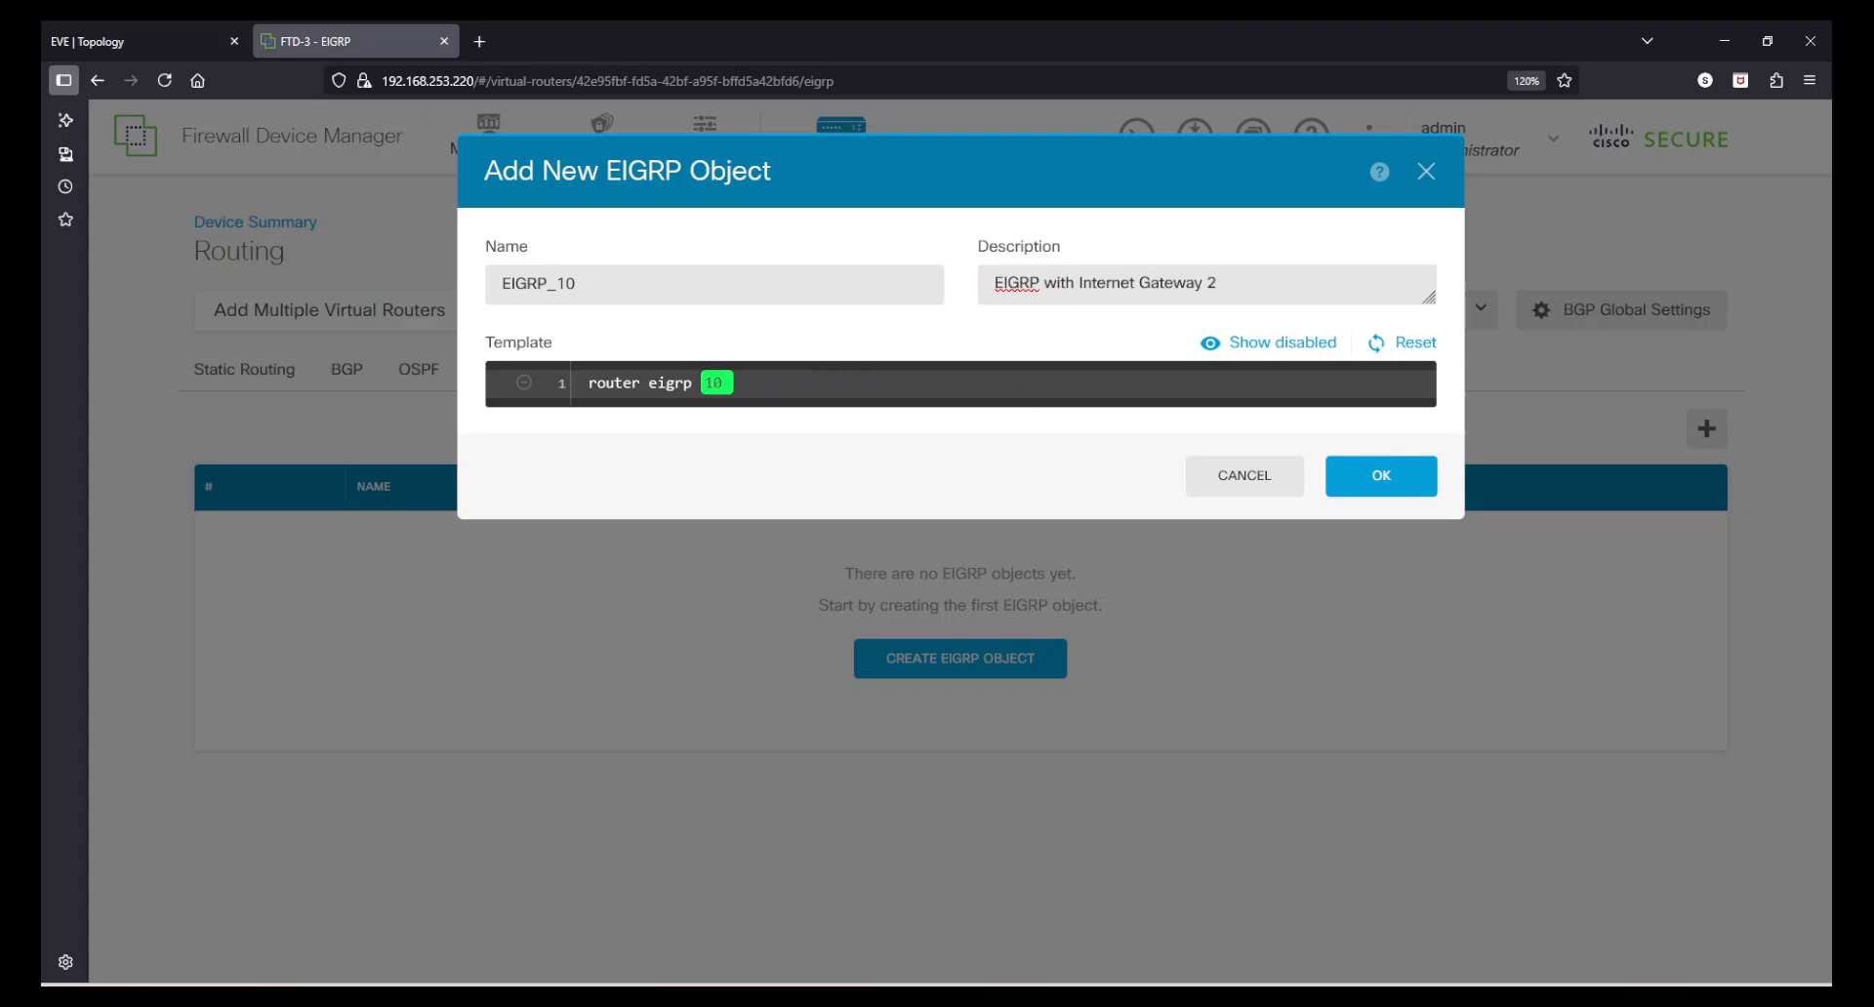
click(992, 339)
Show the template's disabled lines, enable the setup eigrp line and set its configuration type to advanced
click(1282, 349)
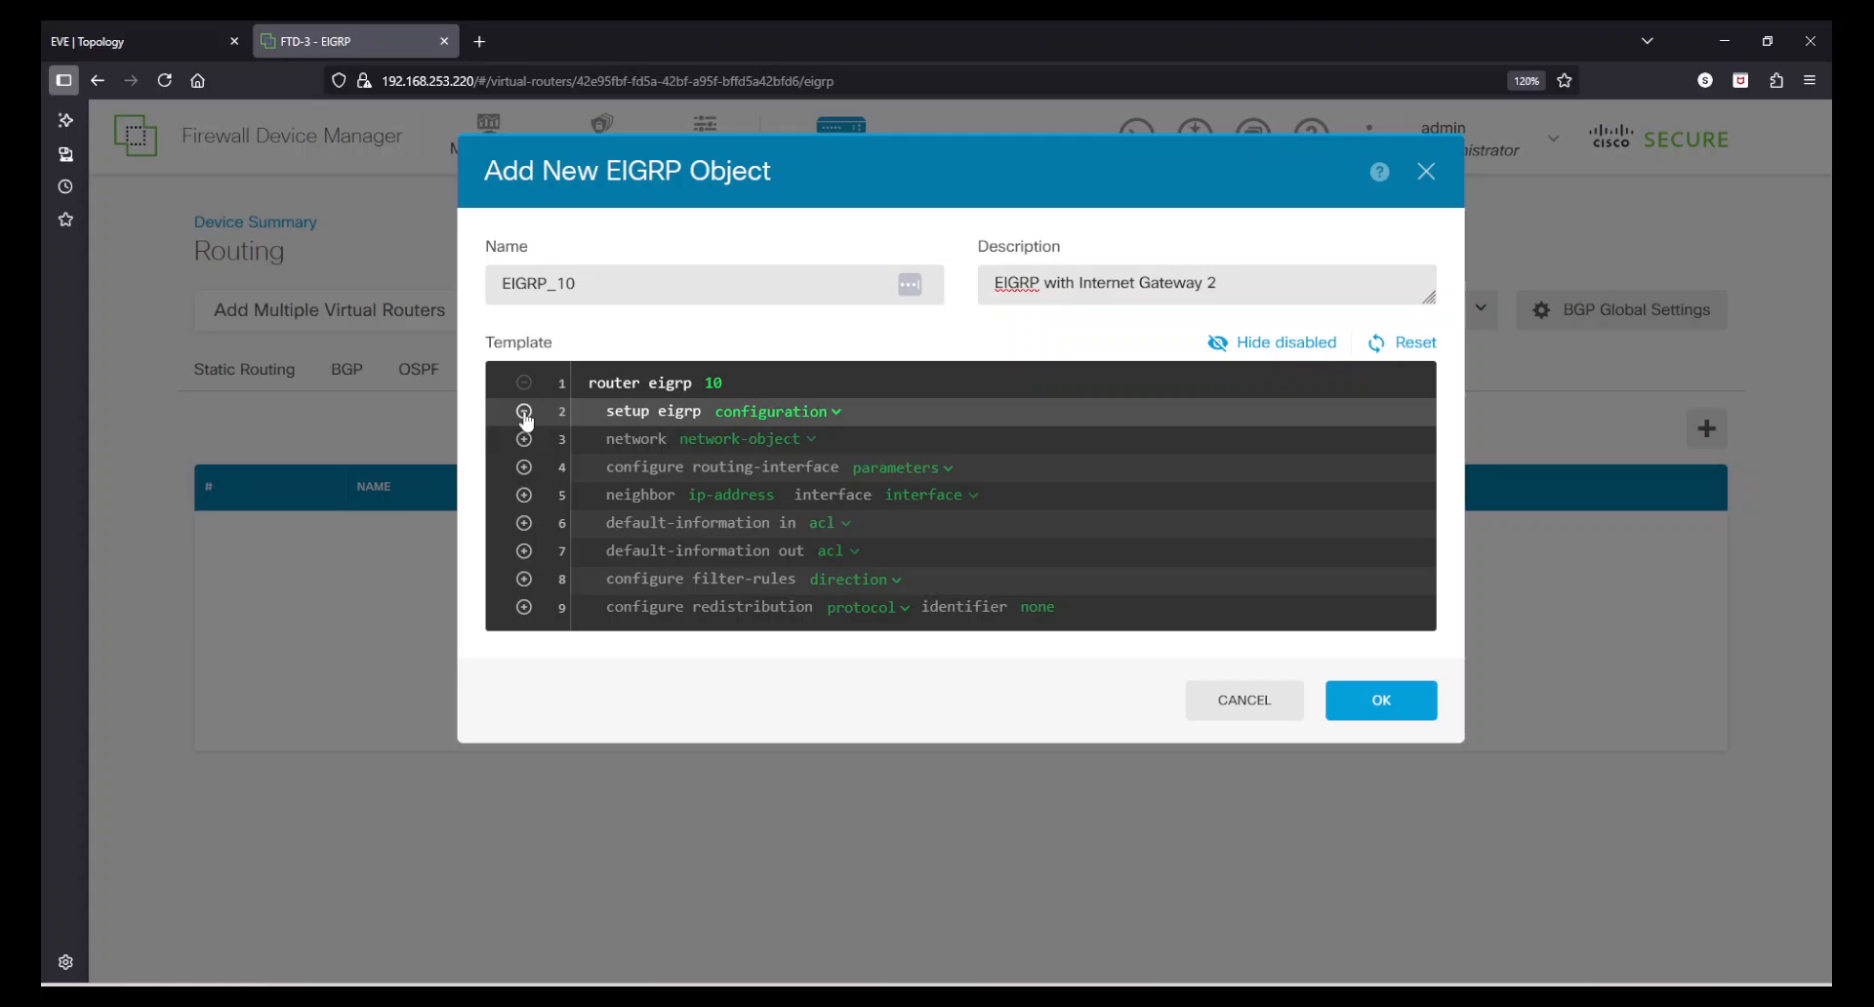
click(831, 412)
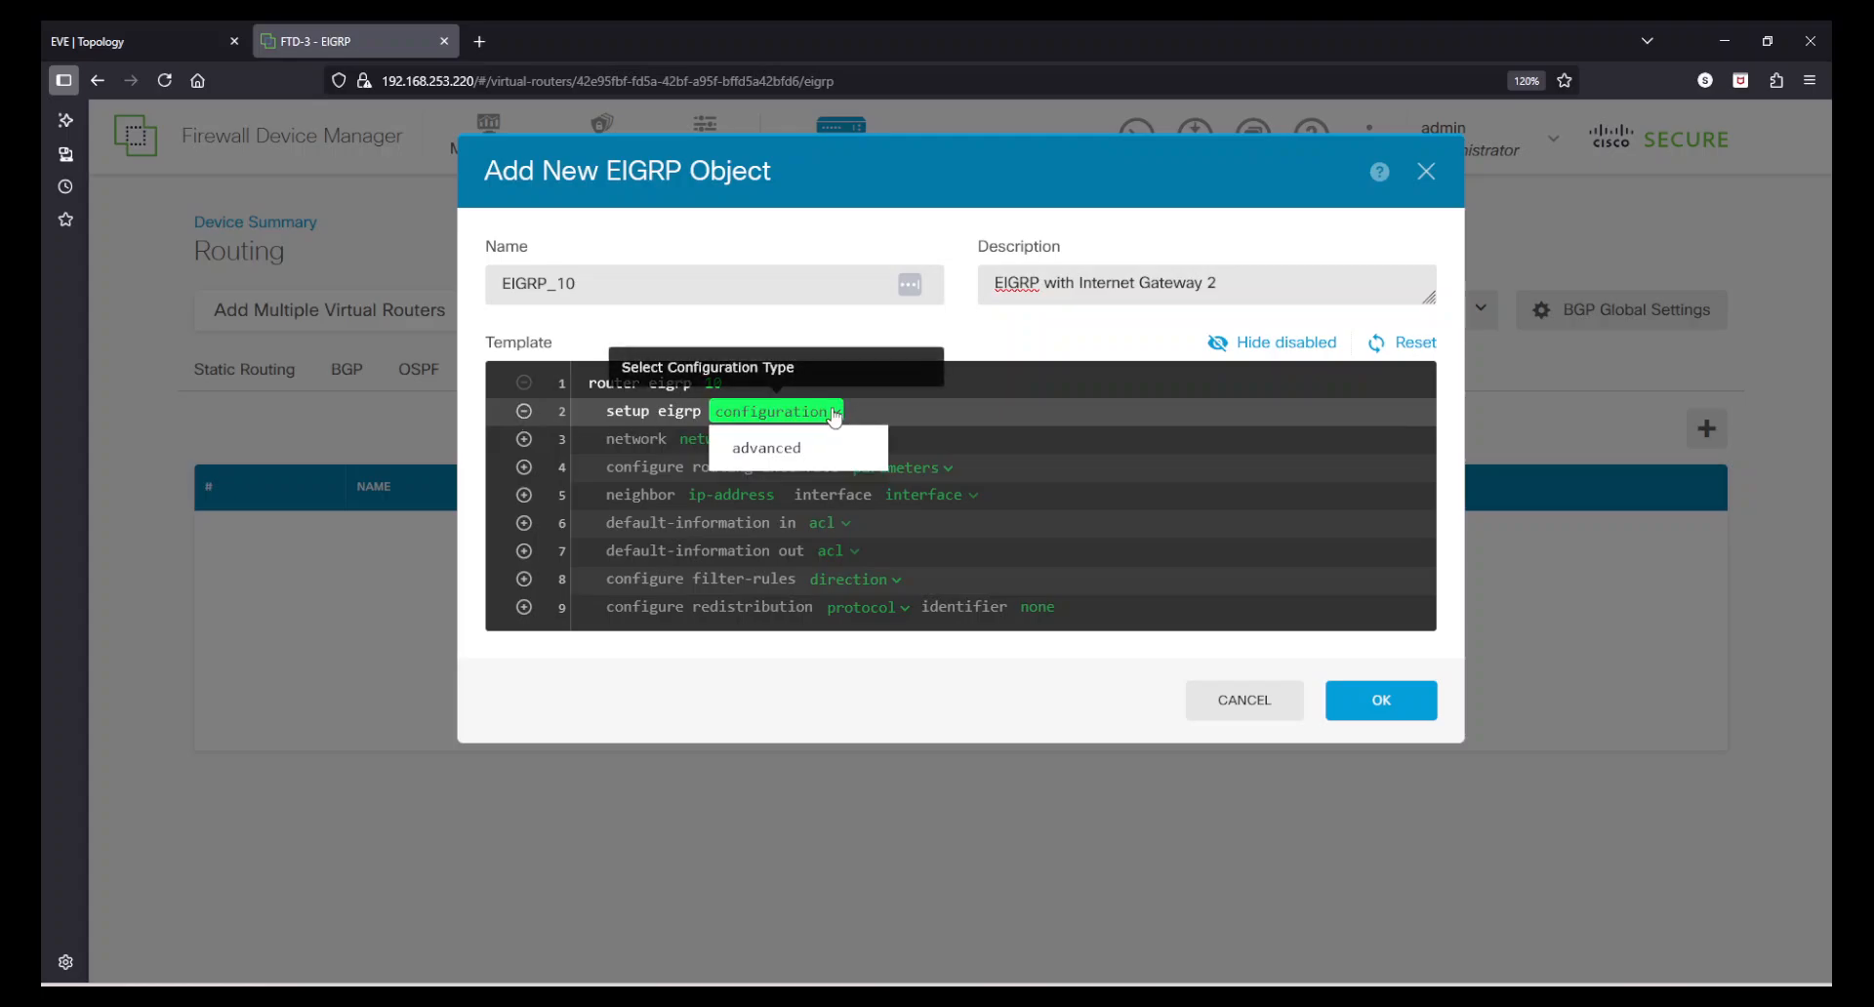
click(787, 450)
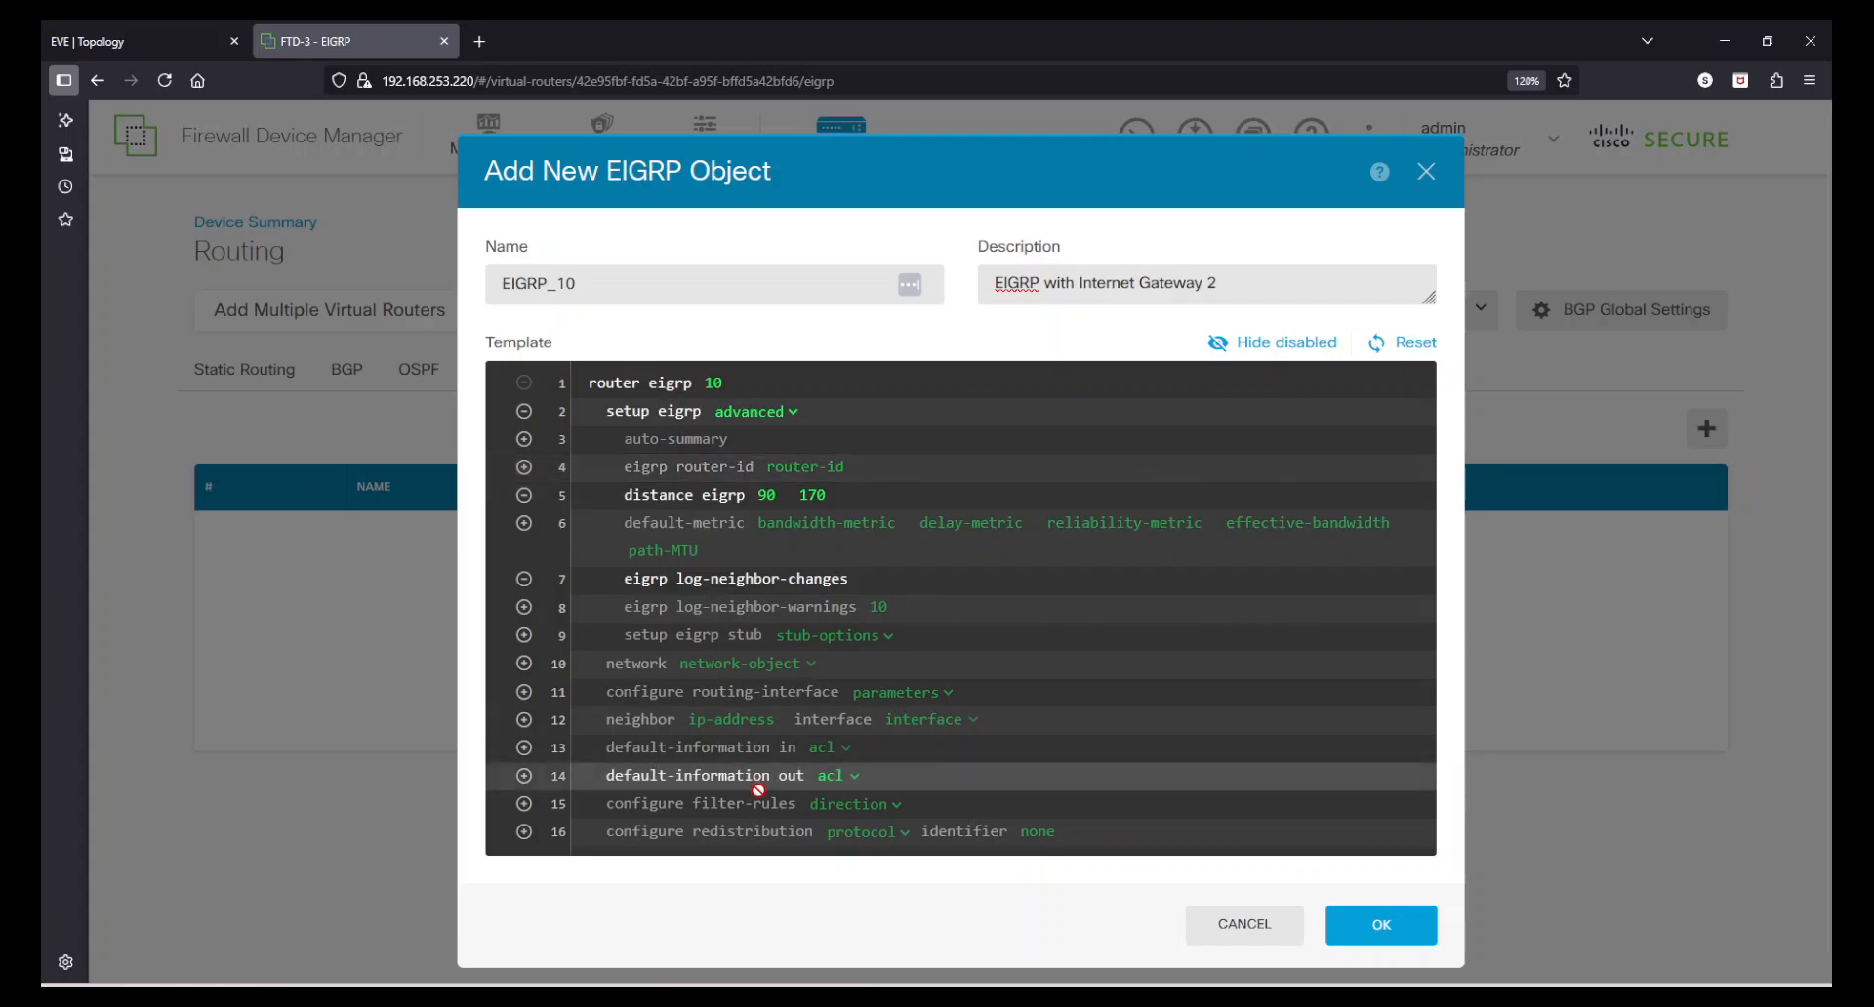
click(523, 441)
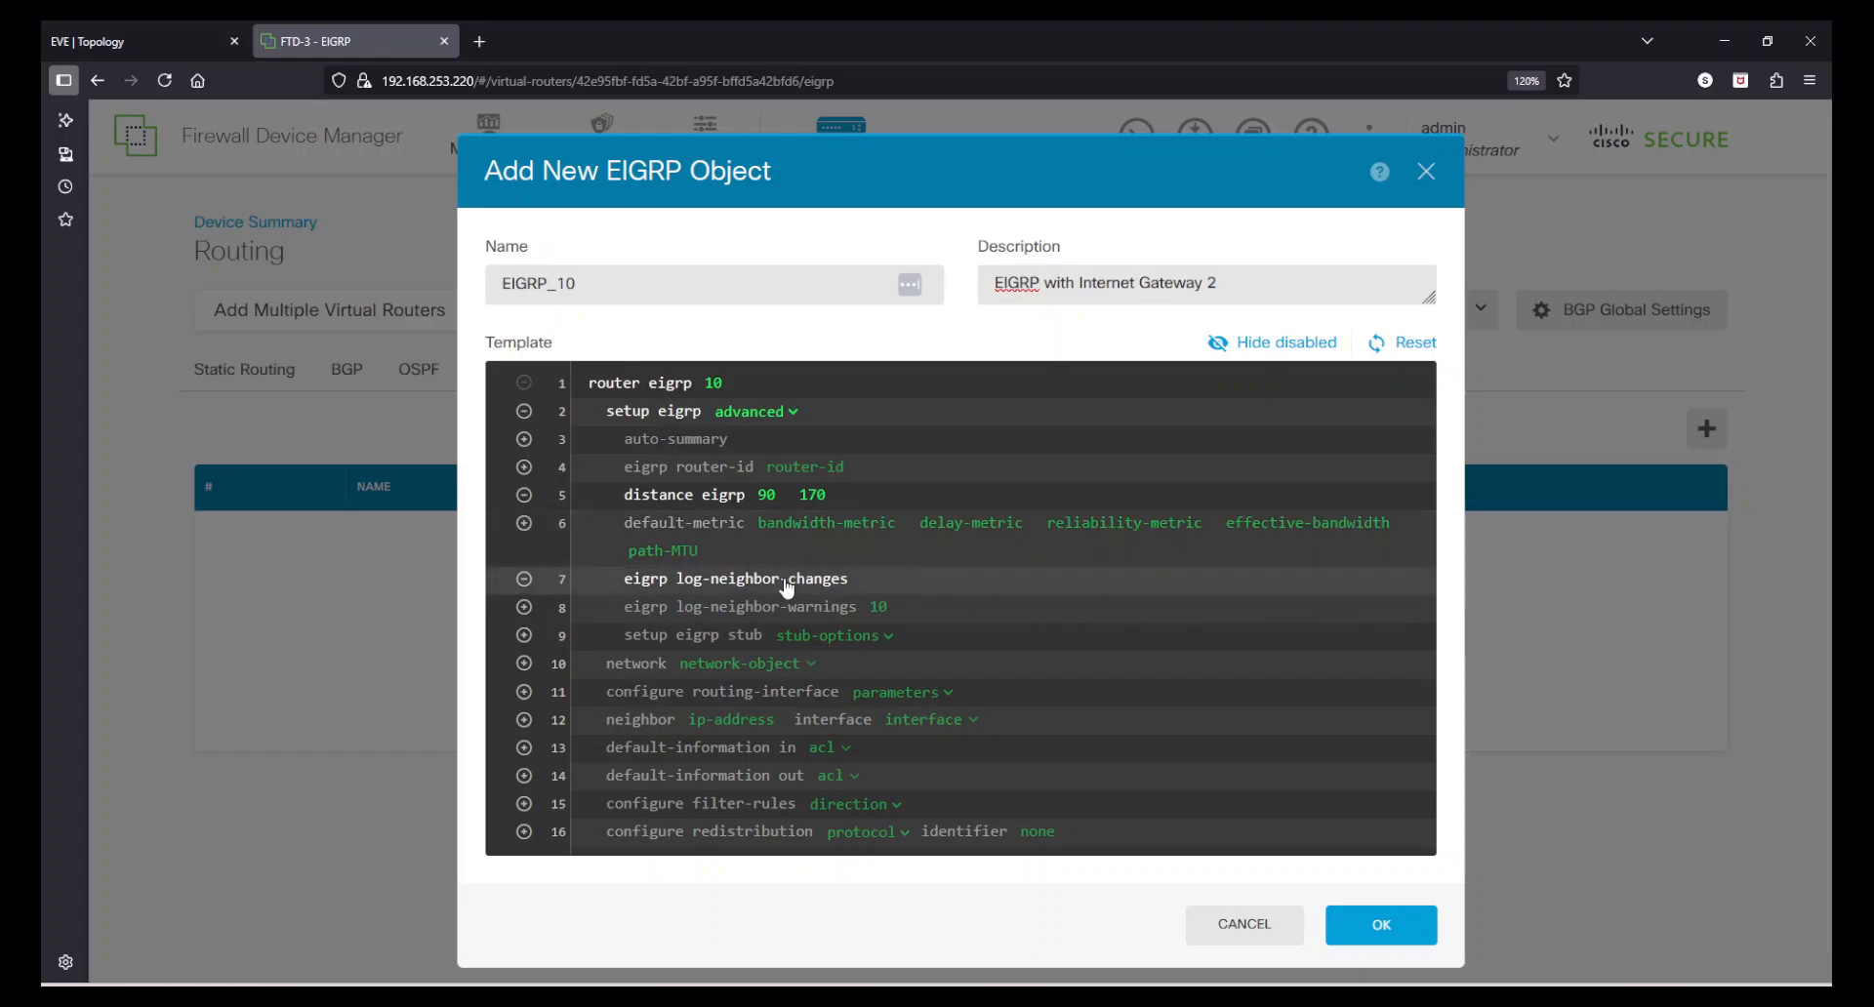
Enable the network line in the EIGRP template and set it to the n_10.0.0.0_24 network object
click(524, 664)
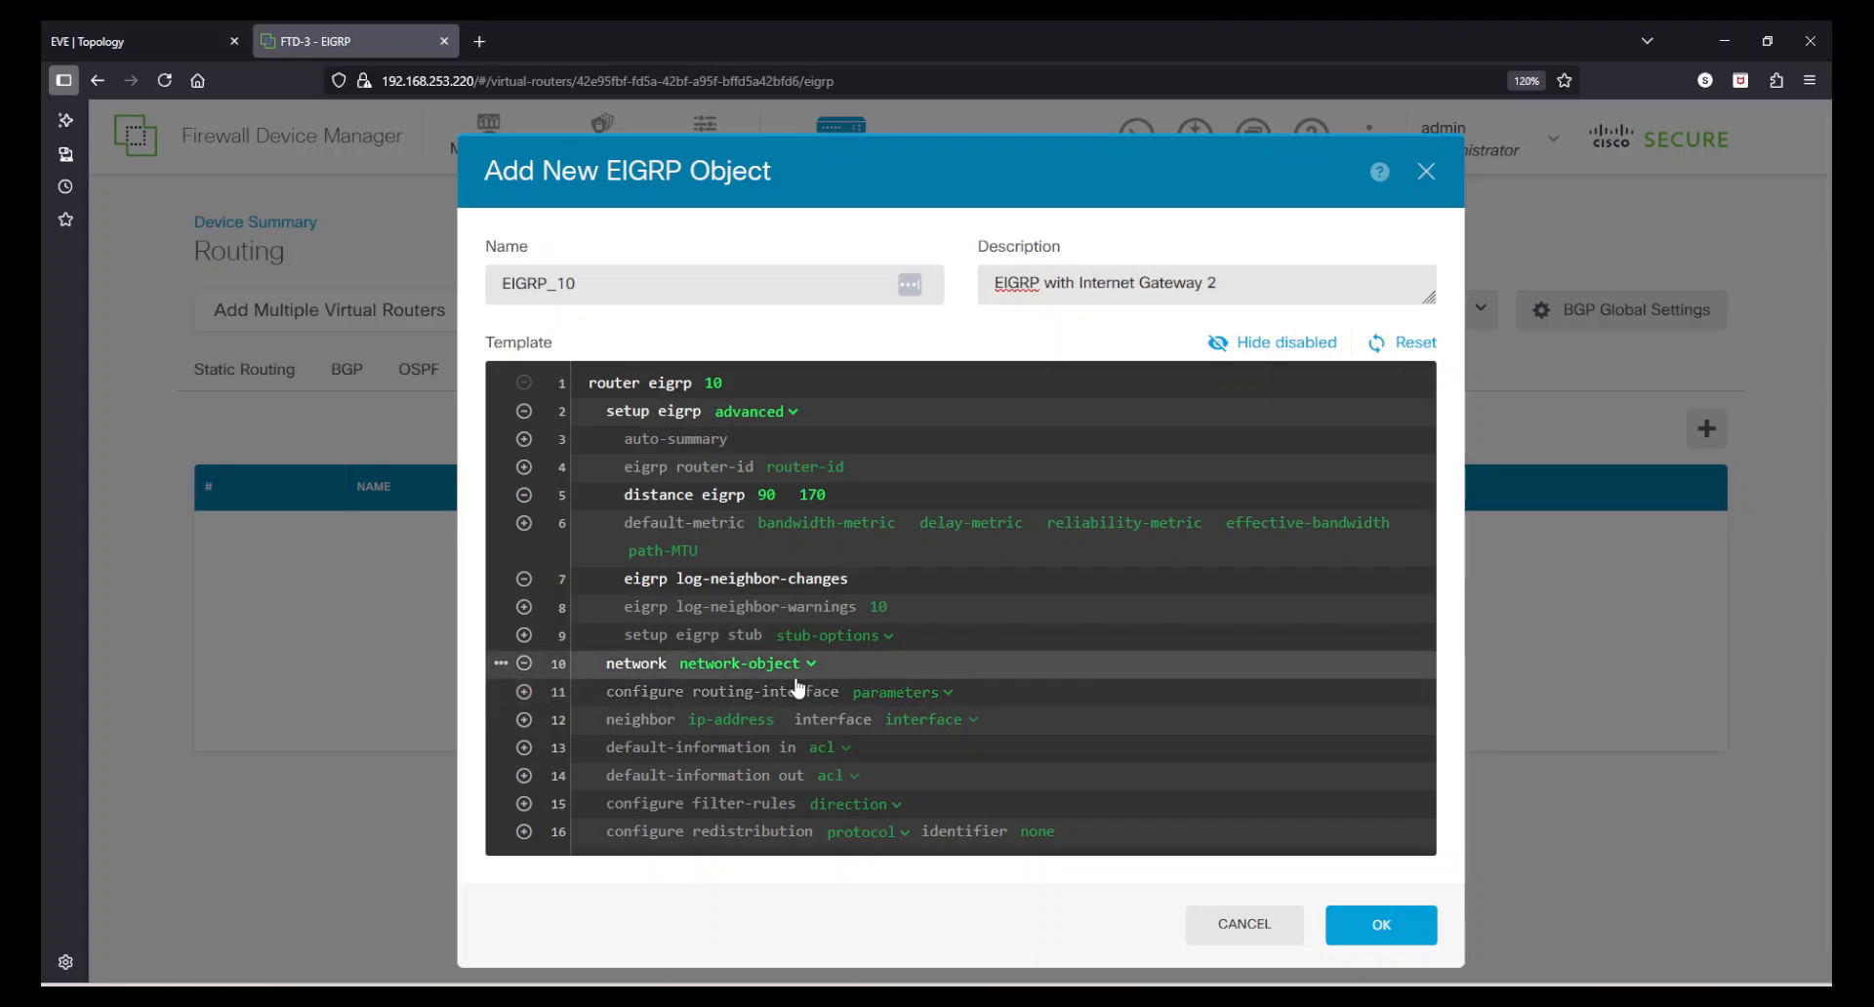
click(818, 664)
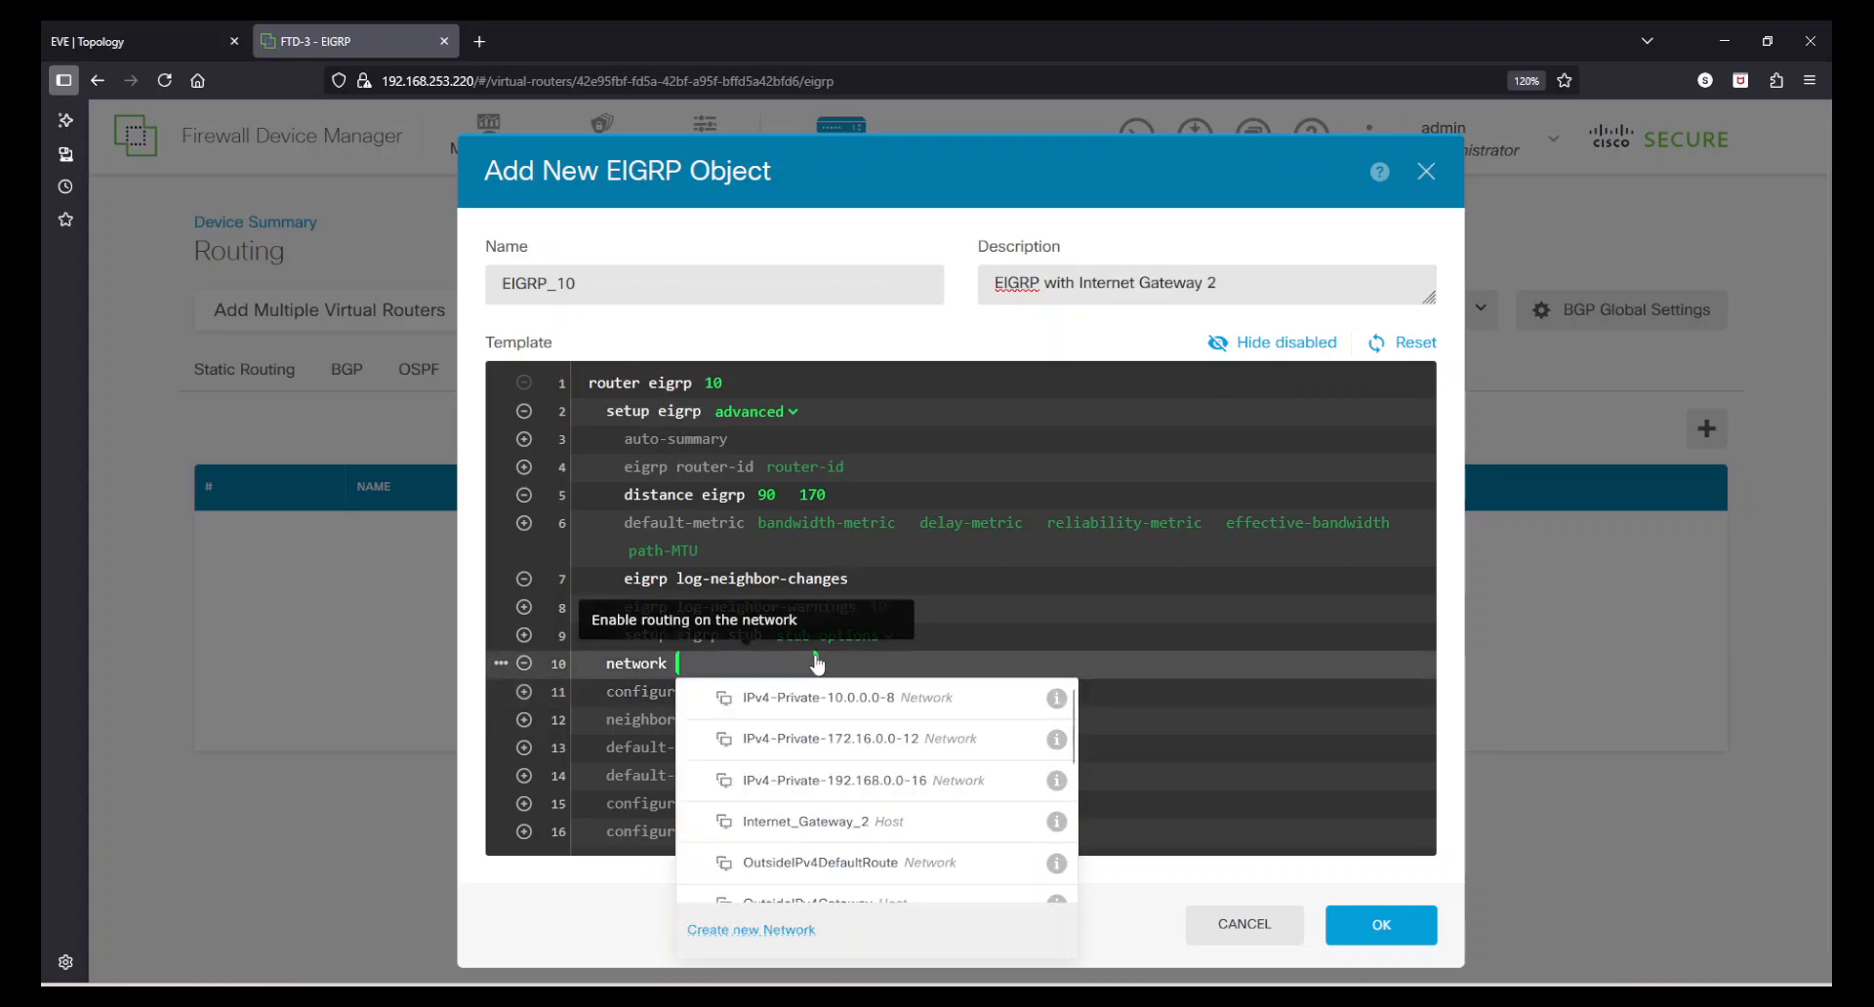
scroll(893, 825, down, 4)
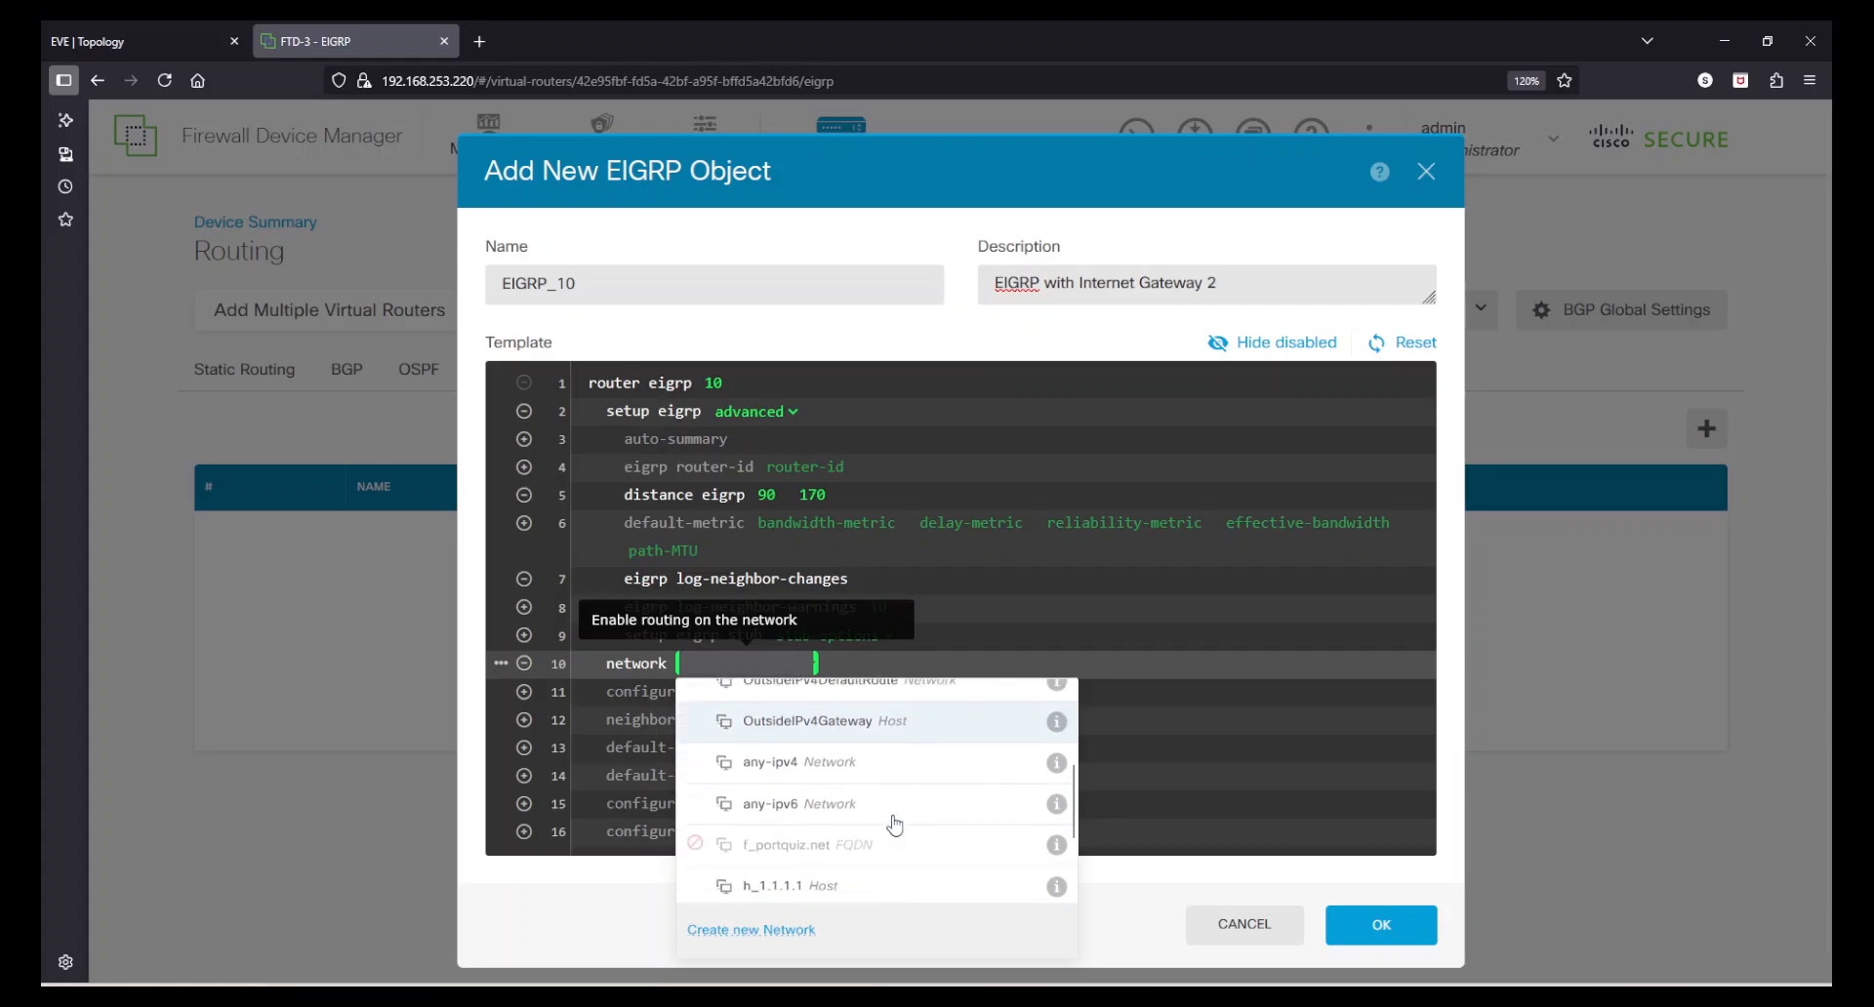
scroll(895, 826, down, 3)
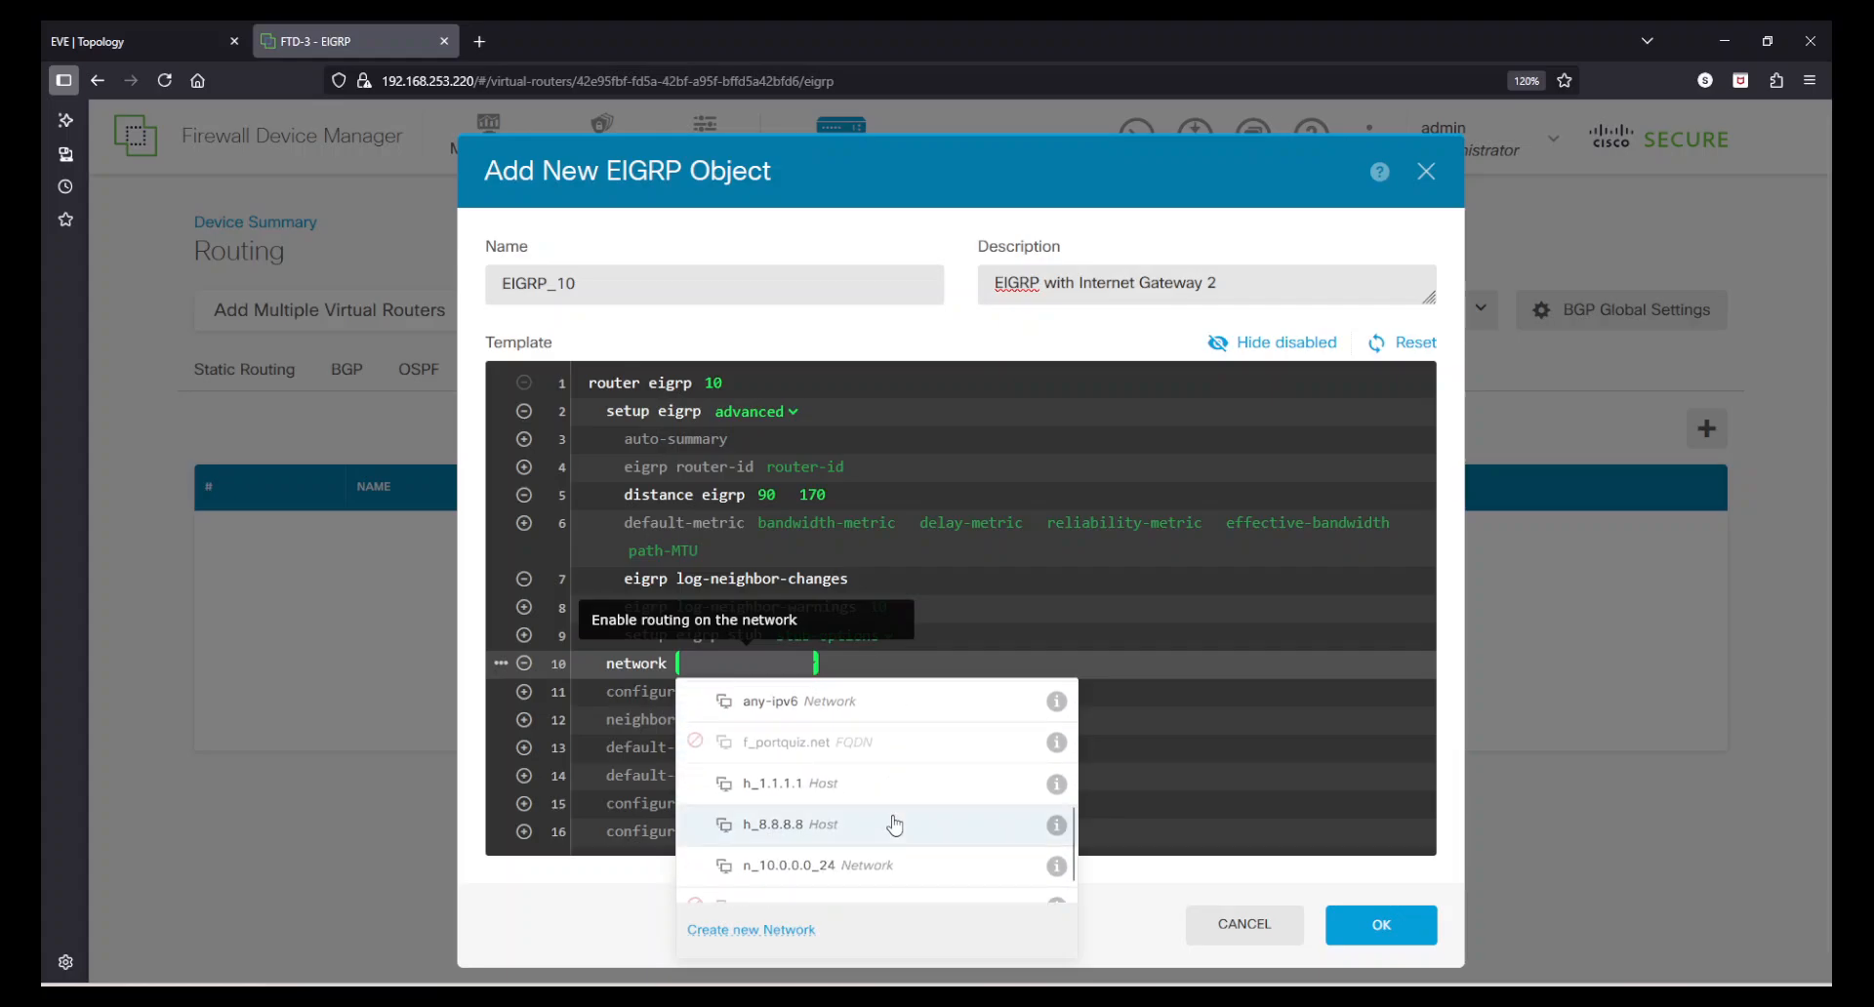
click(808, 847)
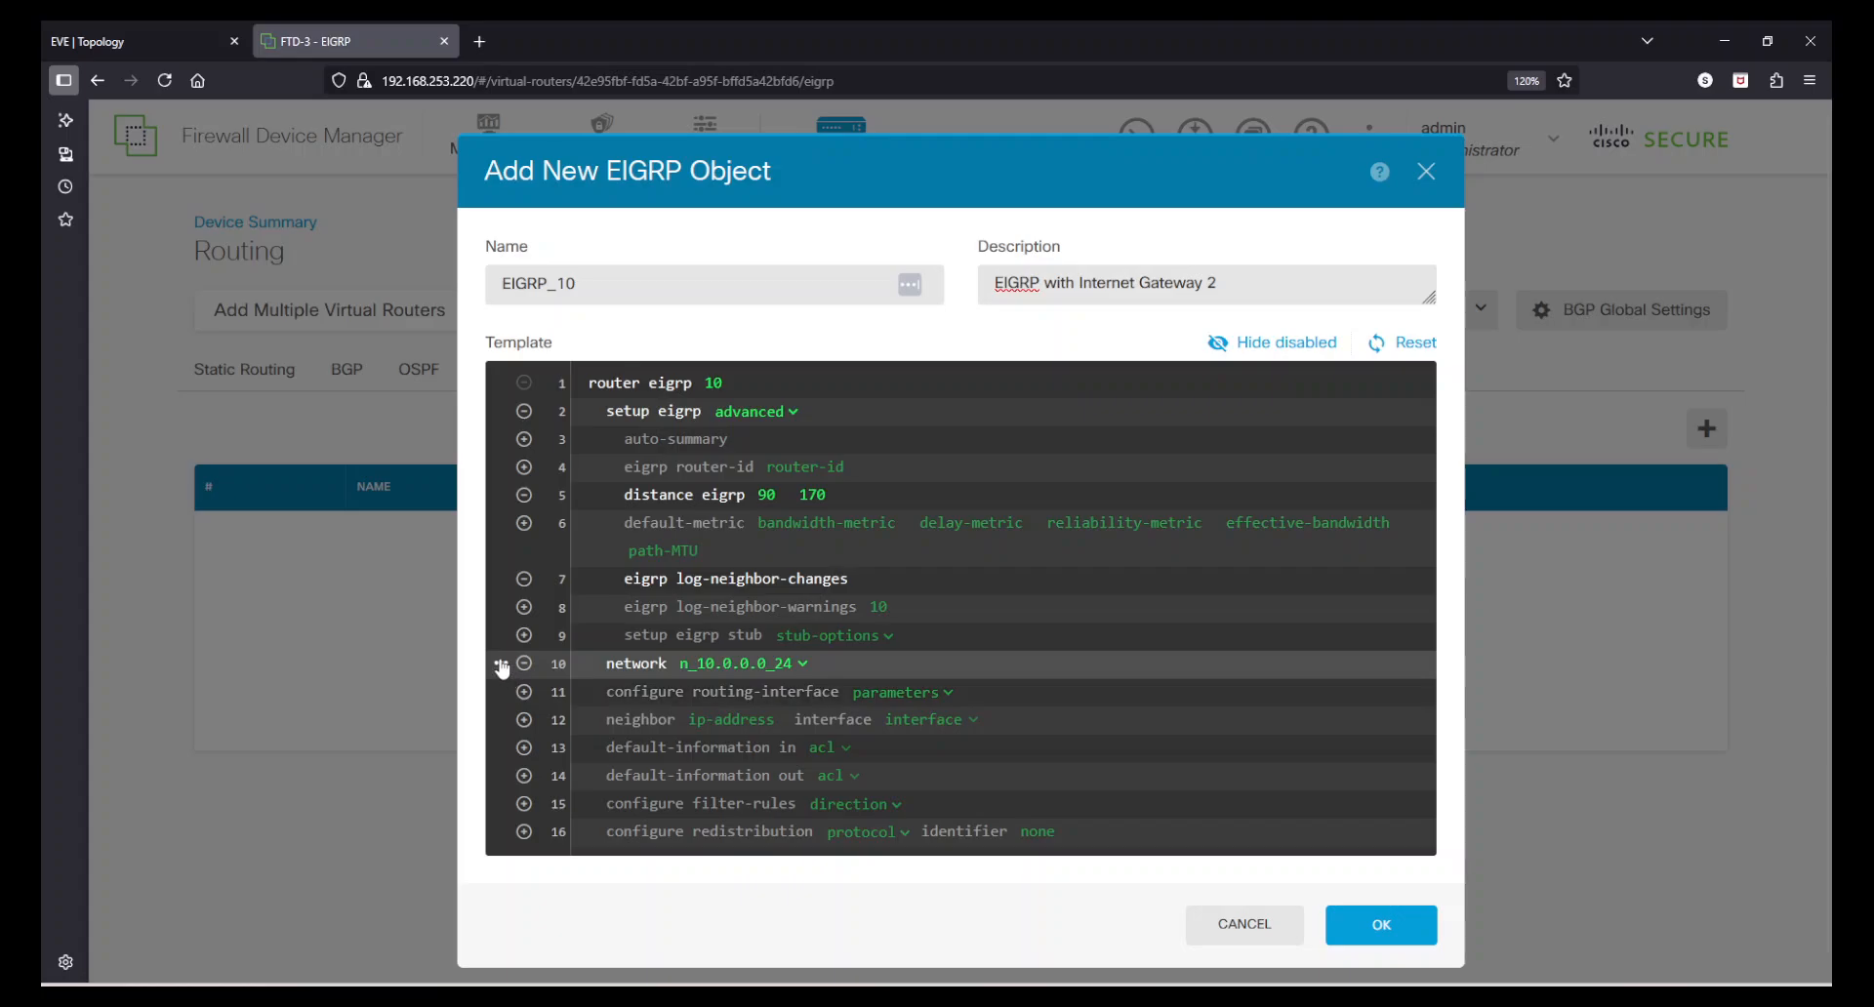
Duplicate the network line and look through the available network objects for the second line
click(502, 667)
click(537, 695)
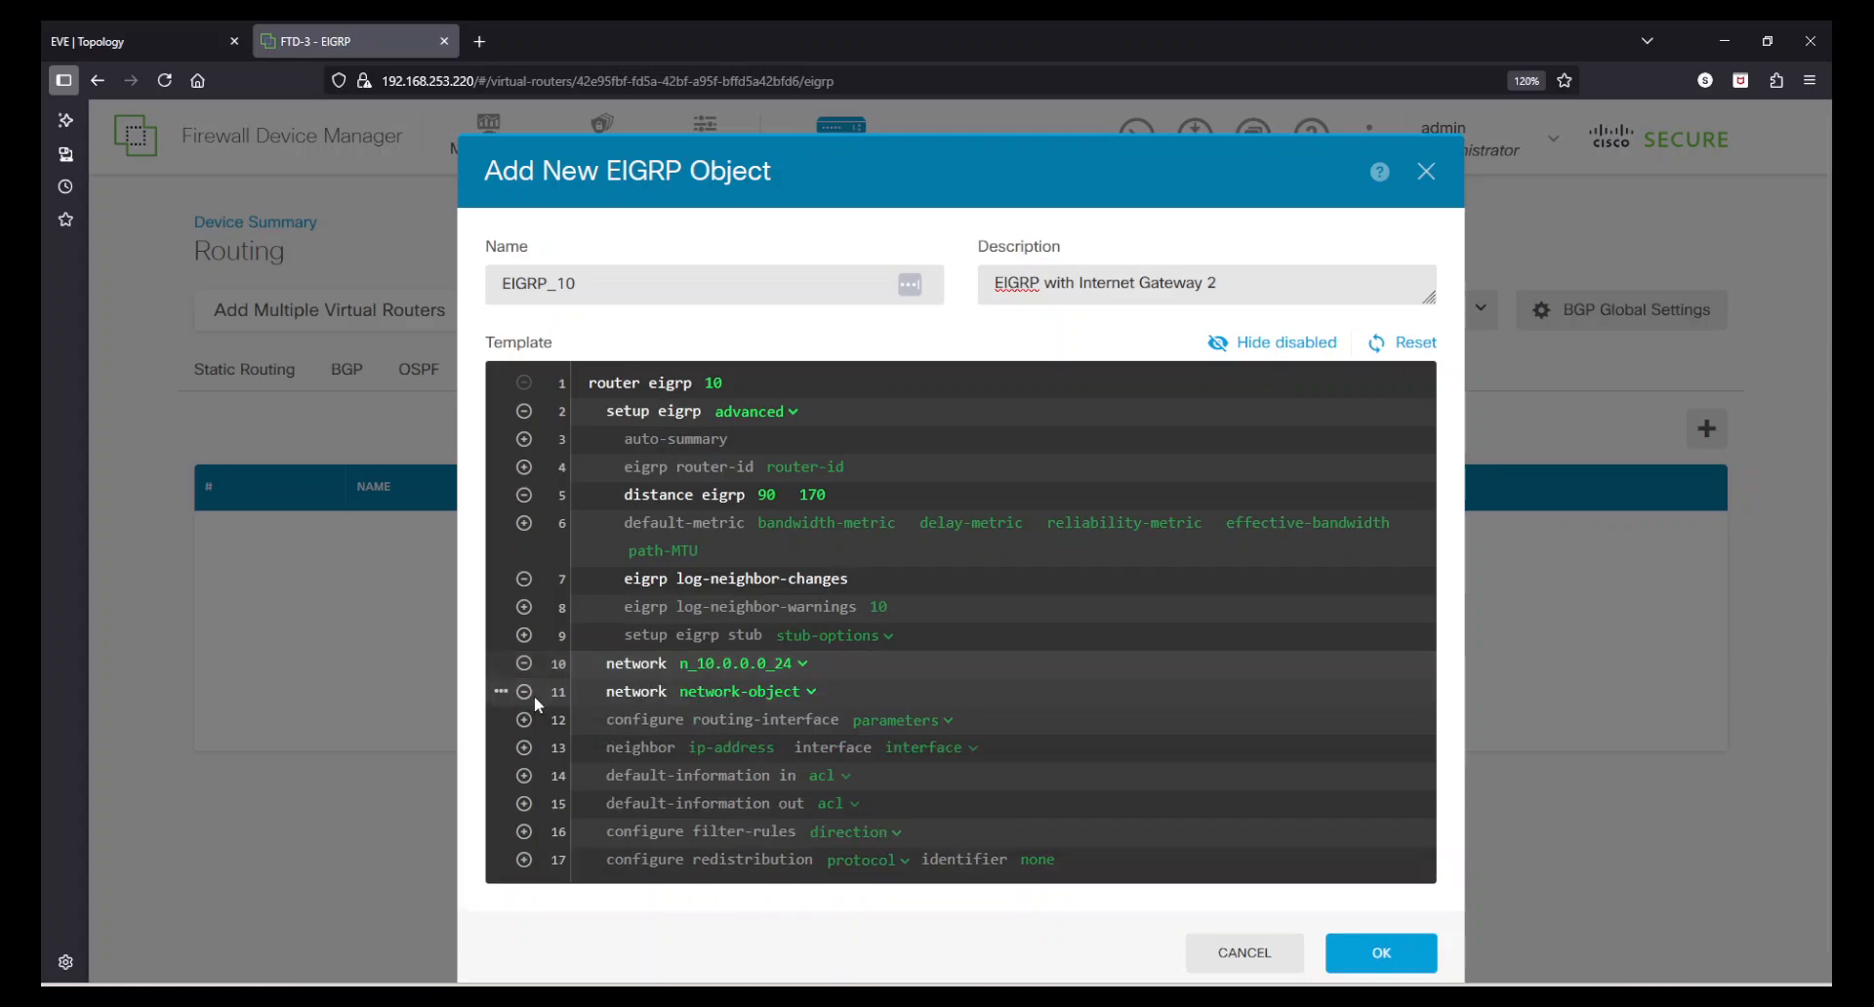
click(809, 692)
scroll(859, 831, down, 5)
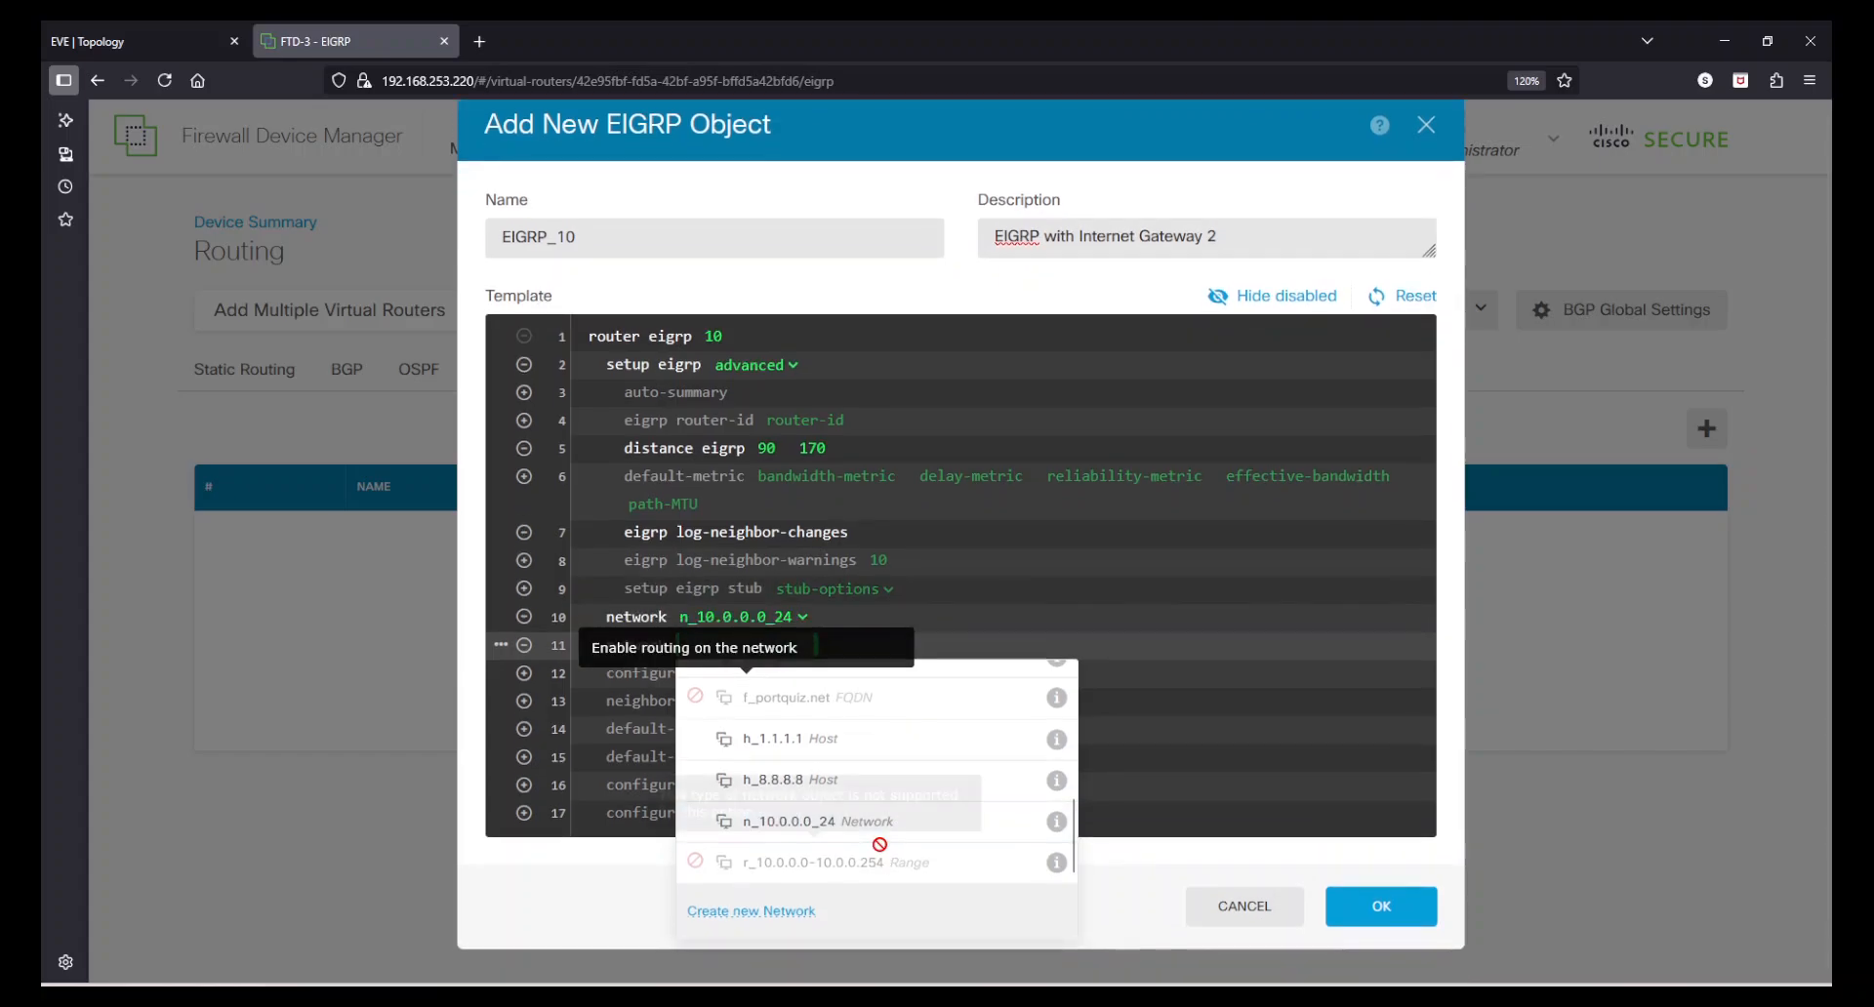
scroll(878, 847, up, 6)
scroll(810, 883, down, 4)
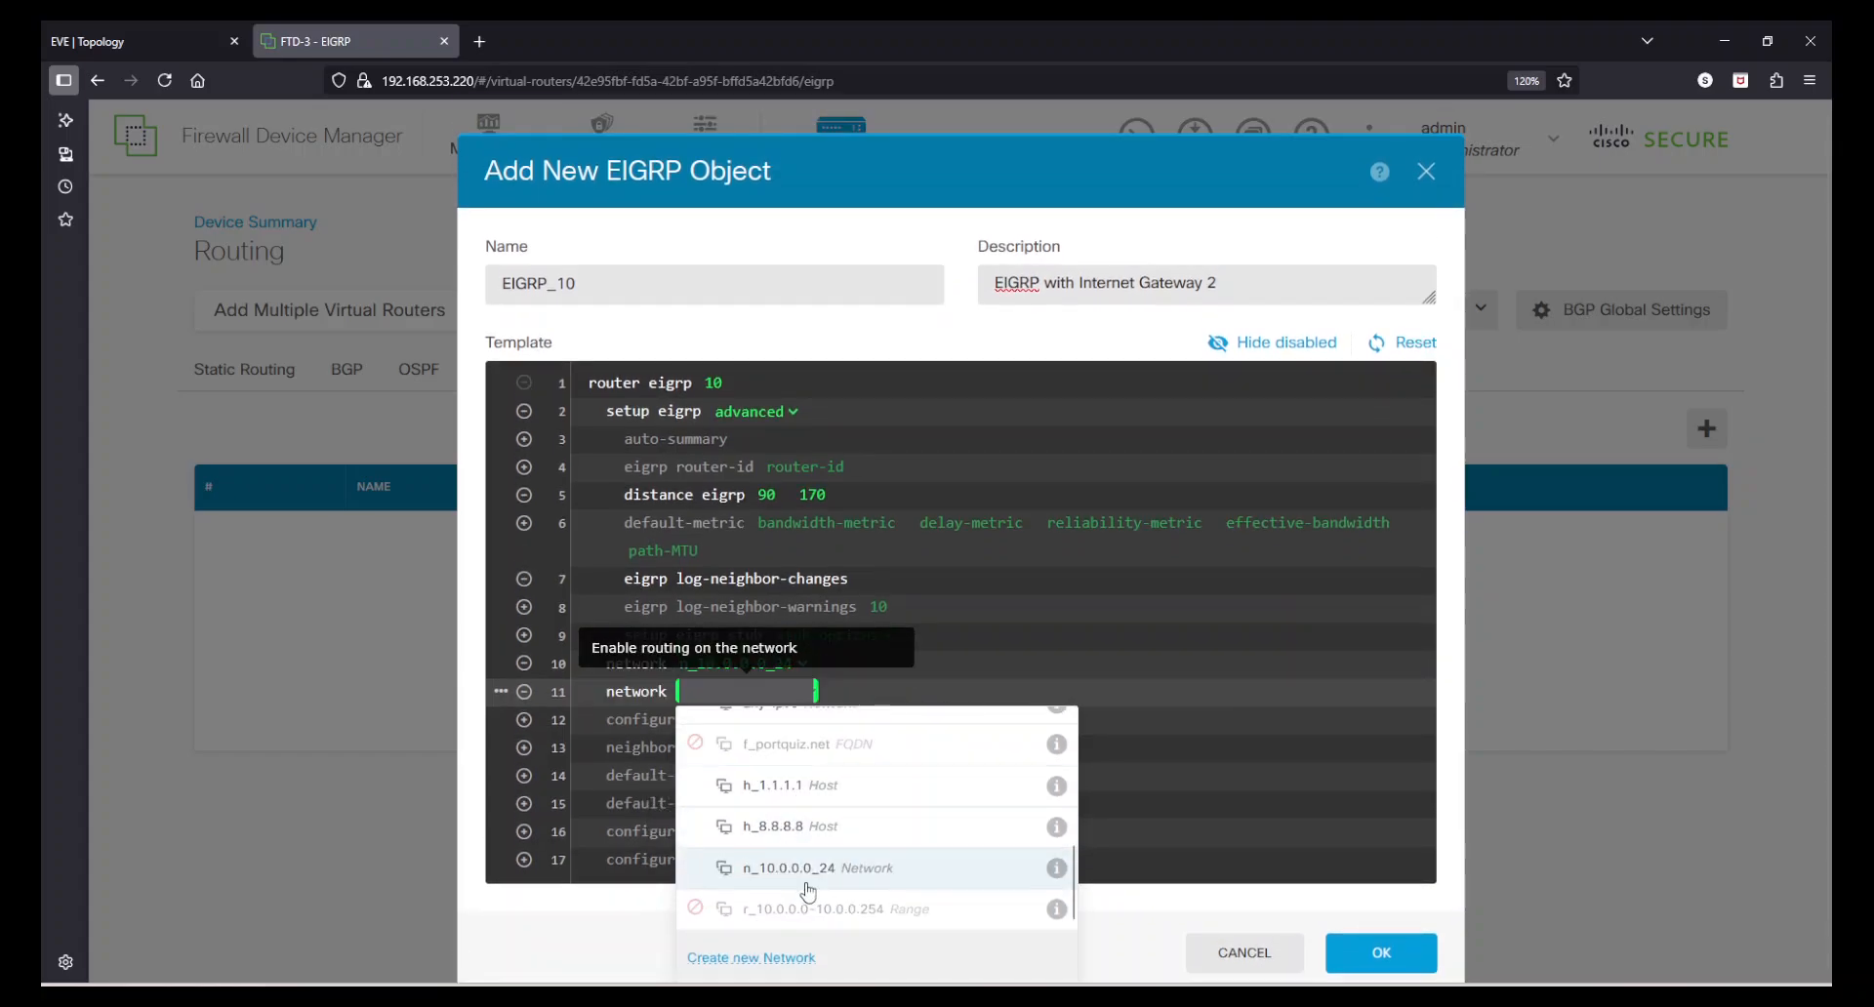
Create the network object n_172.16.10.0_24 with network address 172.16.10.0/24 and assign it to the second network line
click(783, 960)
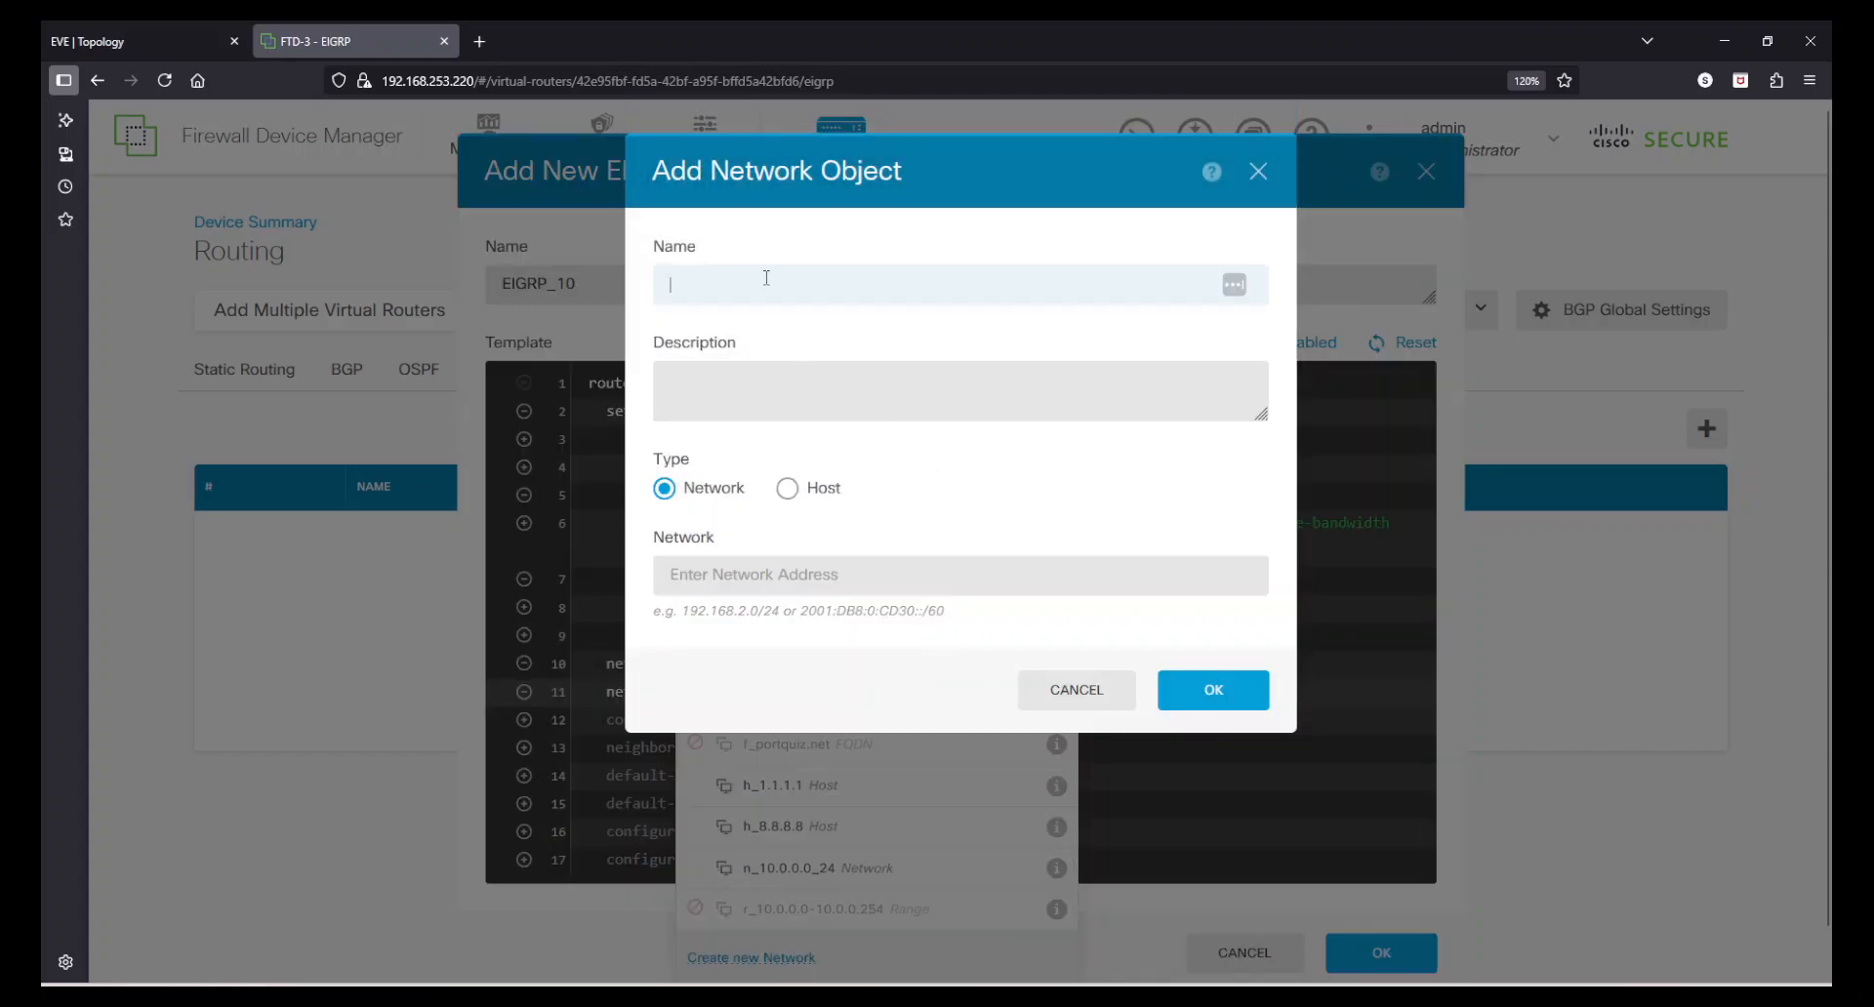
key(BackSpace)
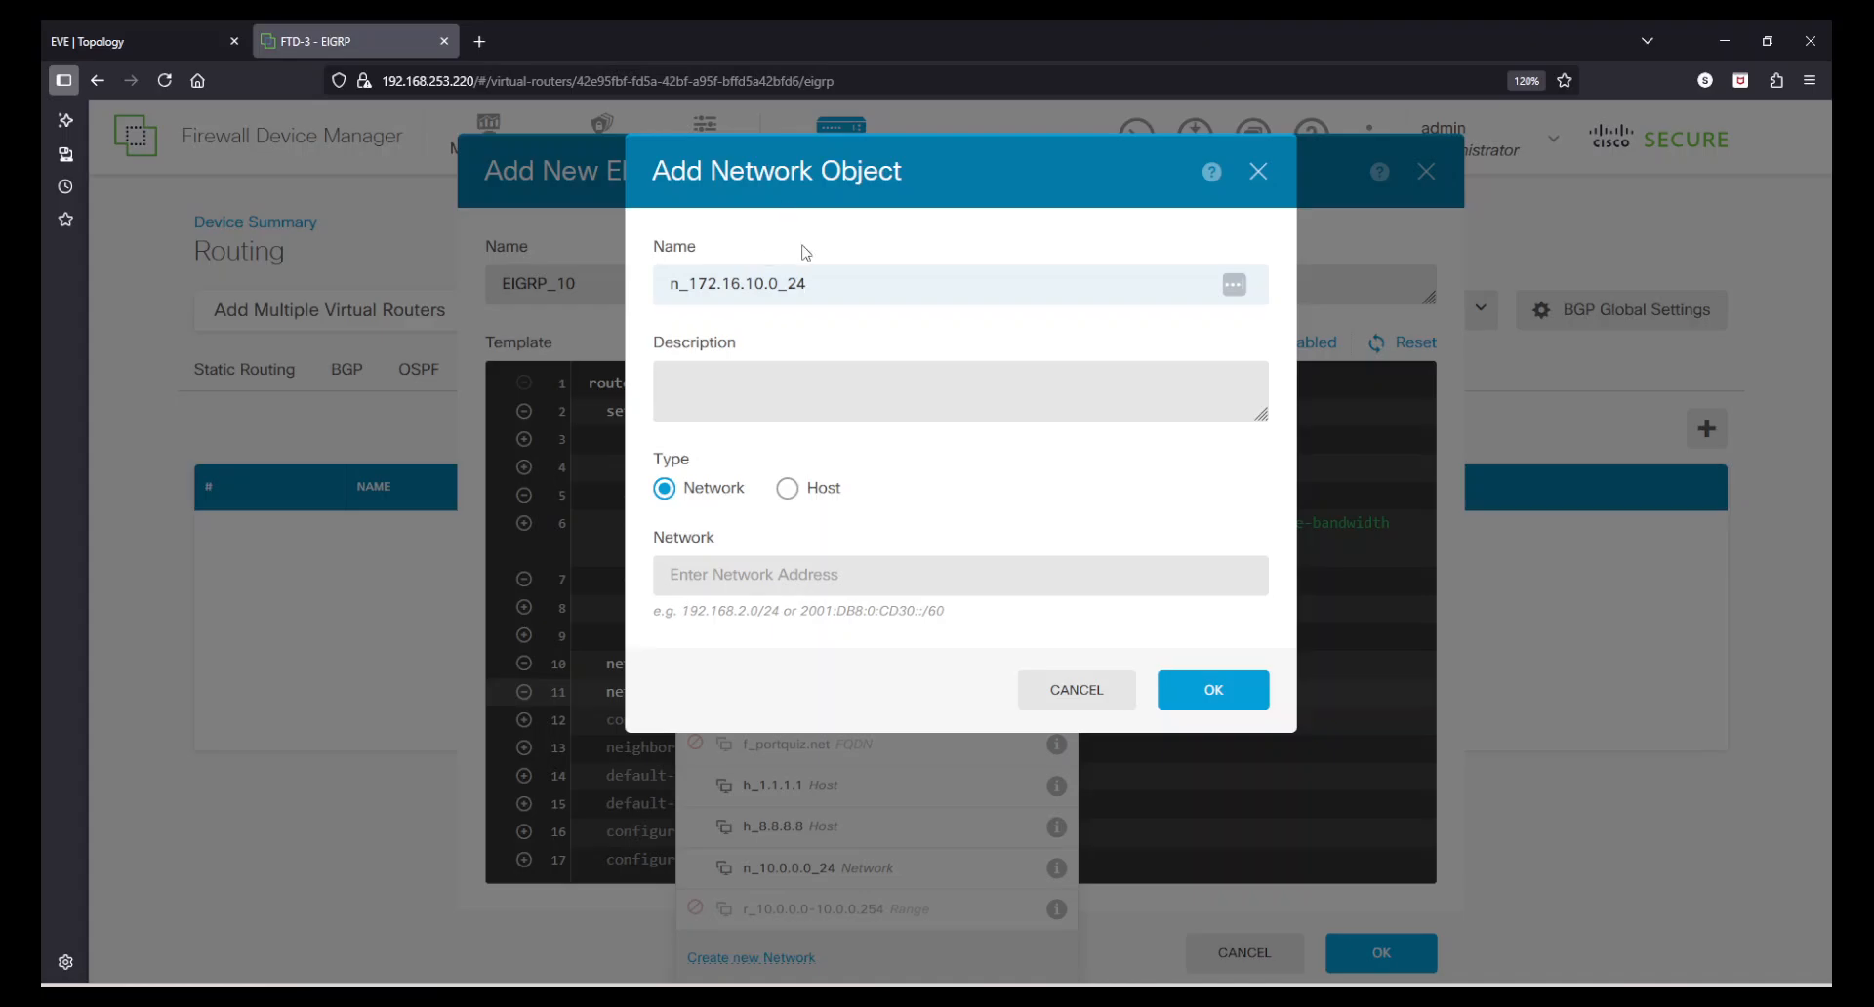
drag(779, 283, 706, 277)
click(736, 576)
text(172.16.10.0)
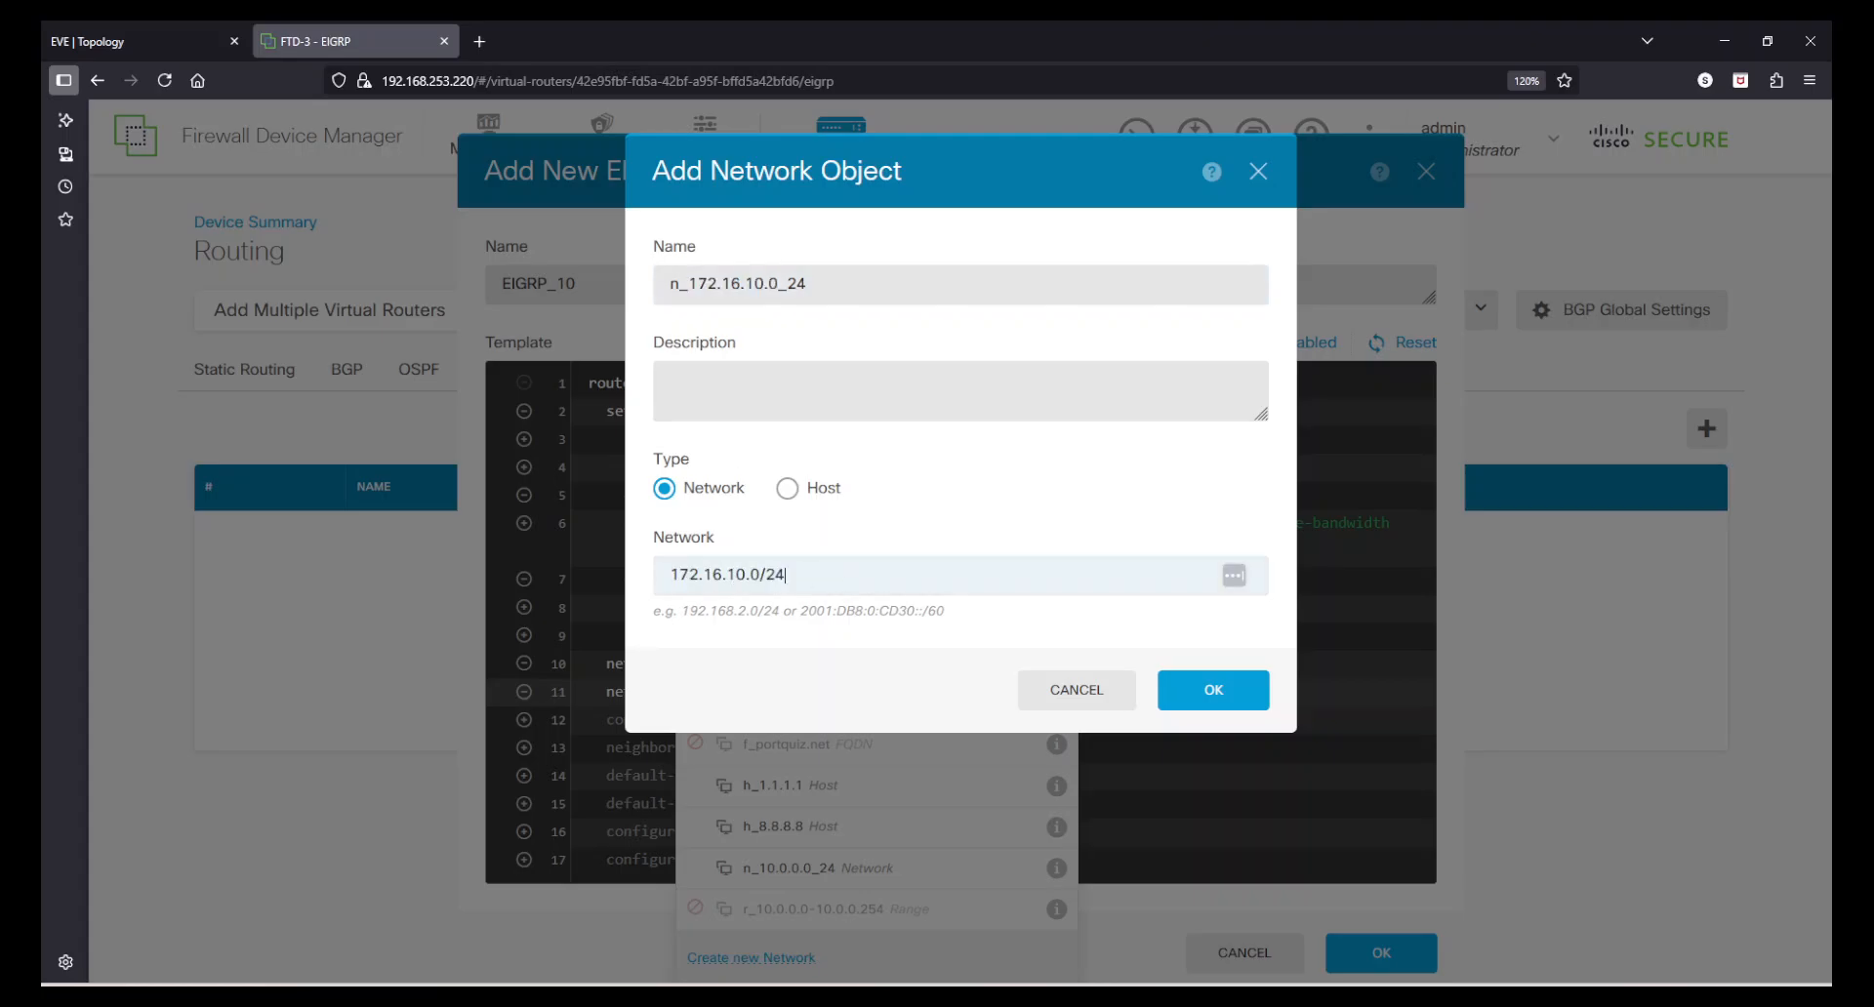
click(1191, 701)
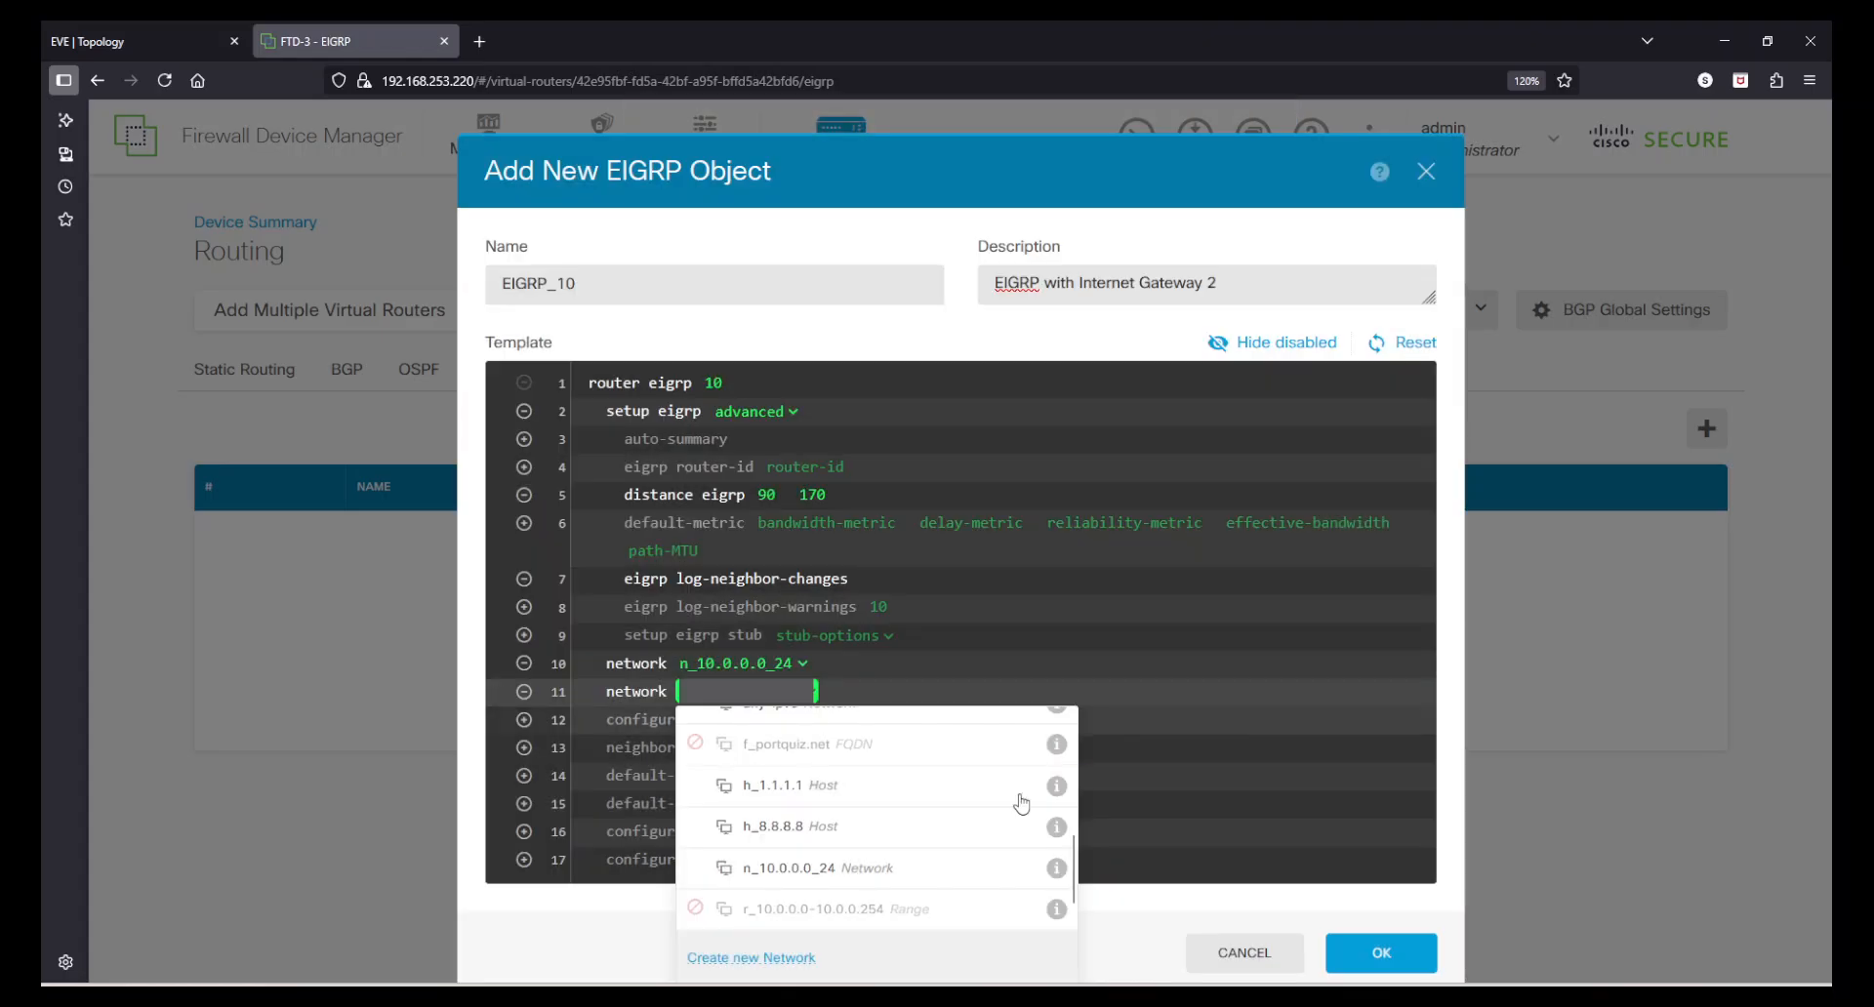
scroll(822, 881, down, 1)
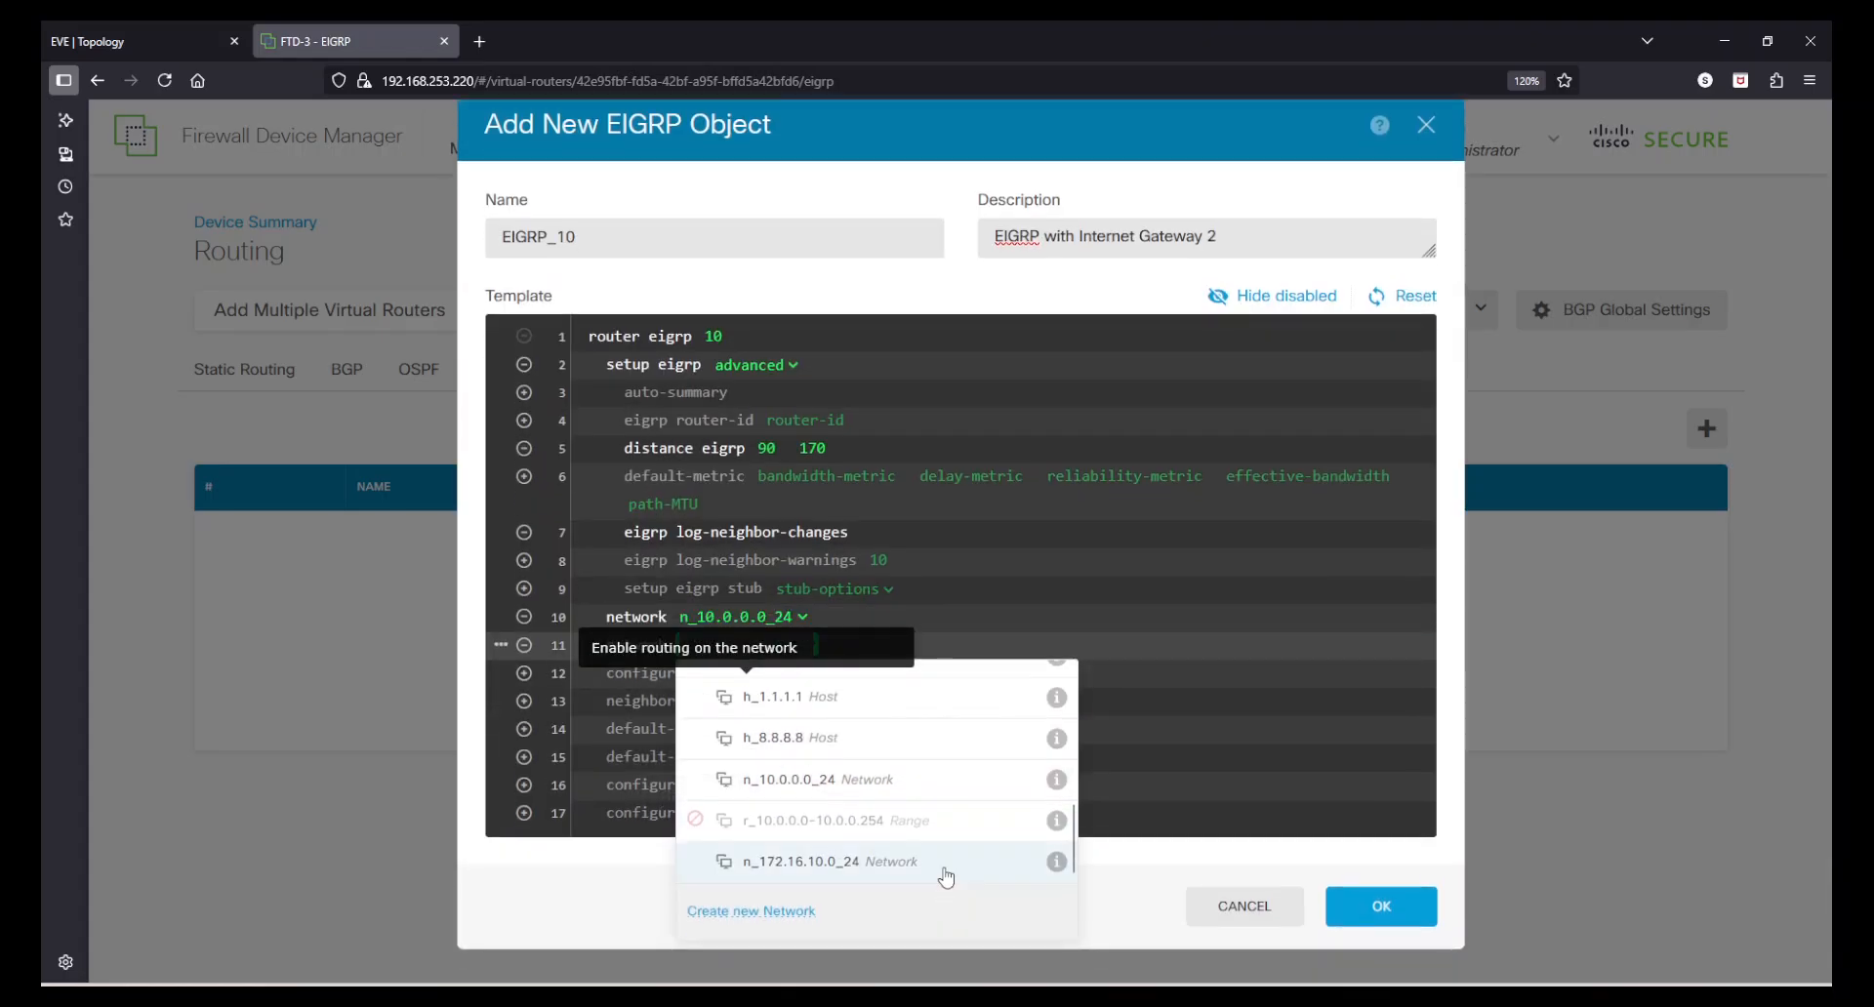
click(860, 909)
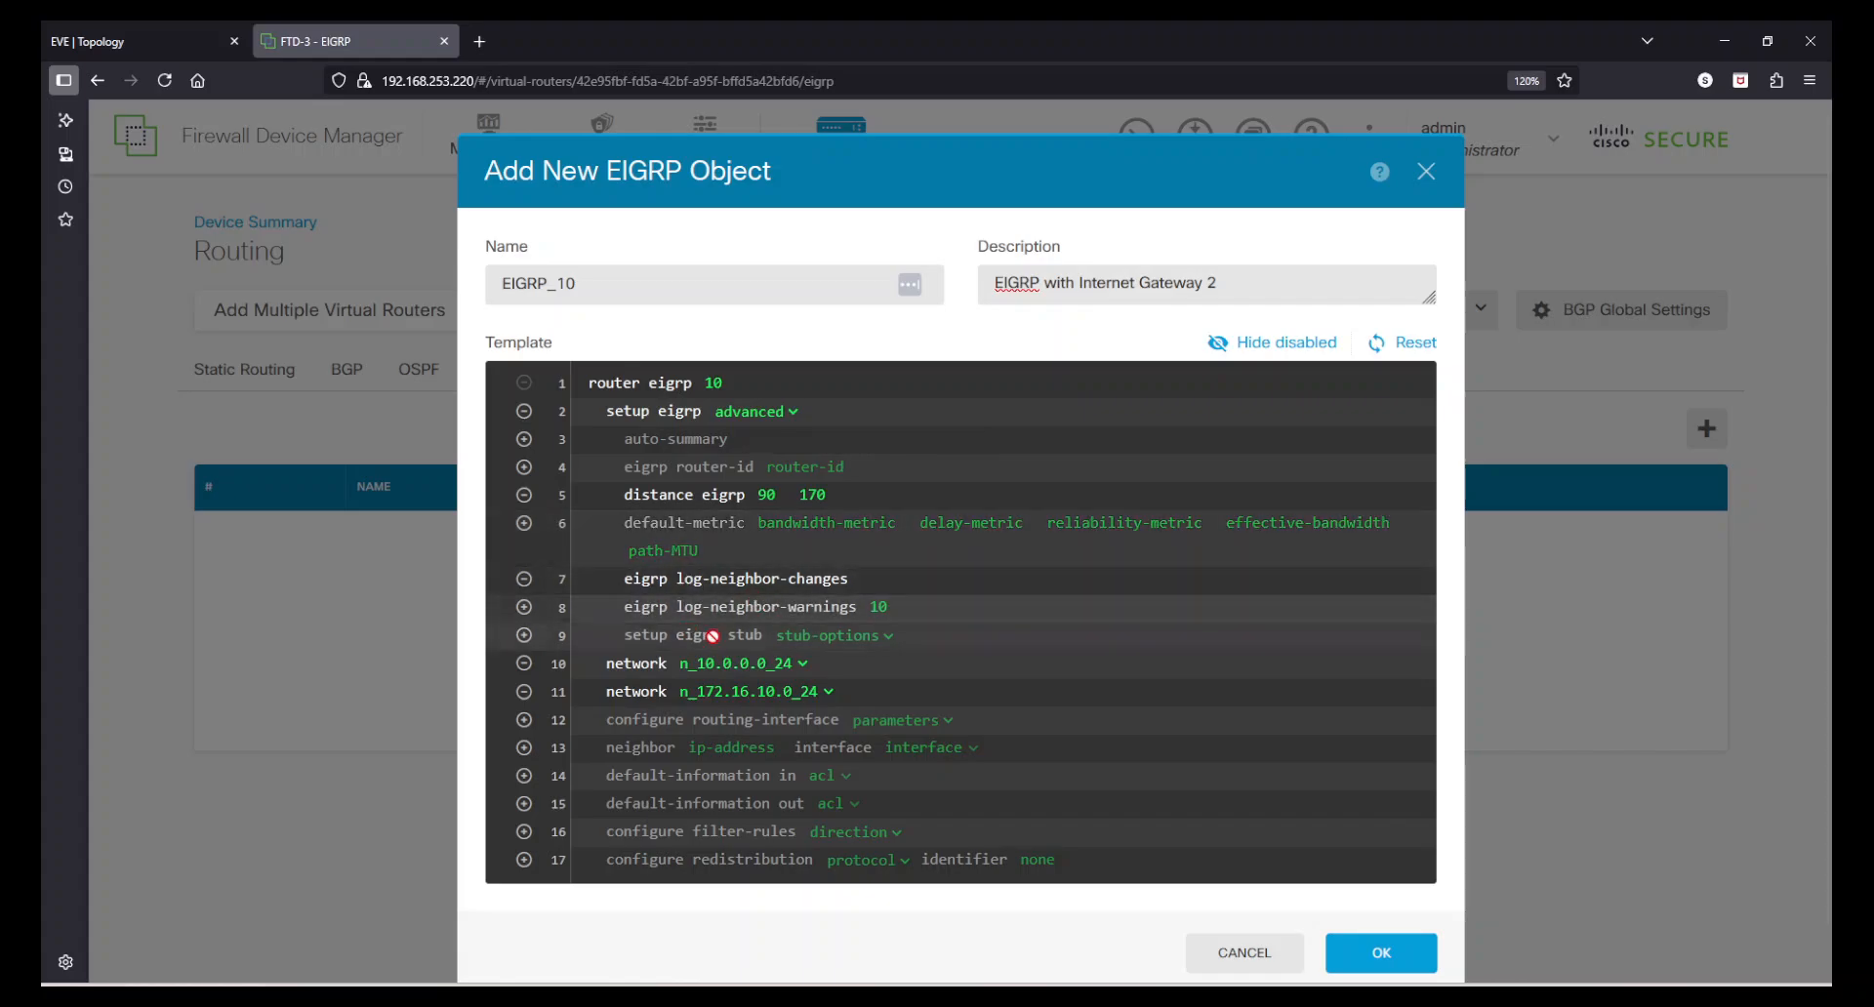
Enable configure routing-interface as active, set the no passive-interface line to outside_2 and save the EIGRP object
scroll(984, 712, down, 1)
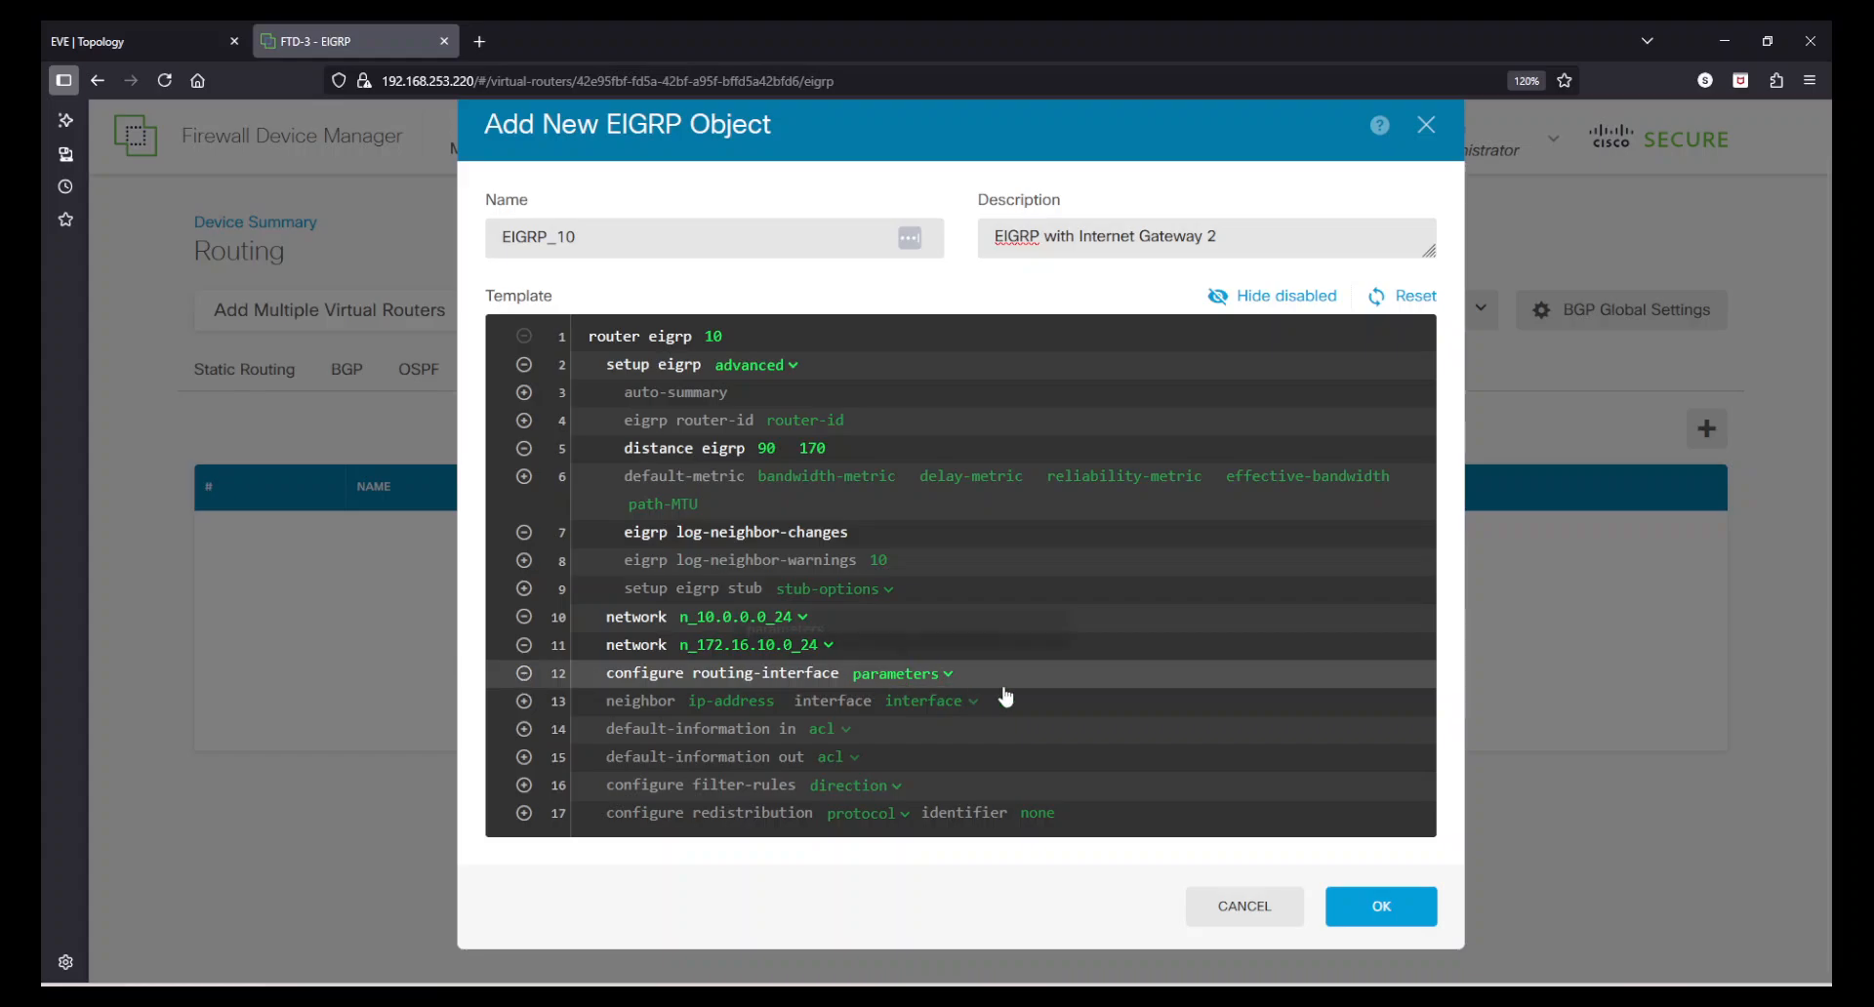
click(942, 676)
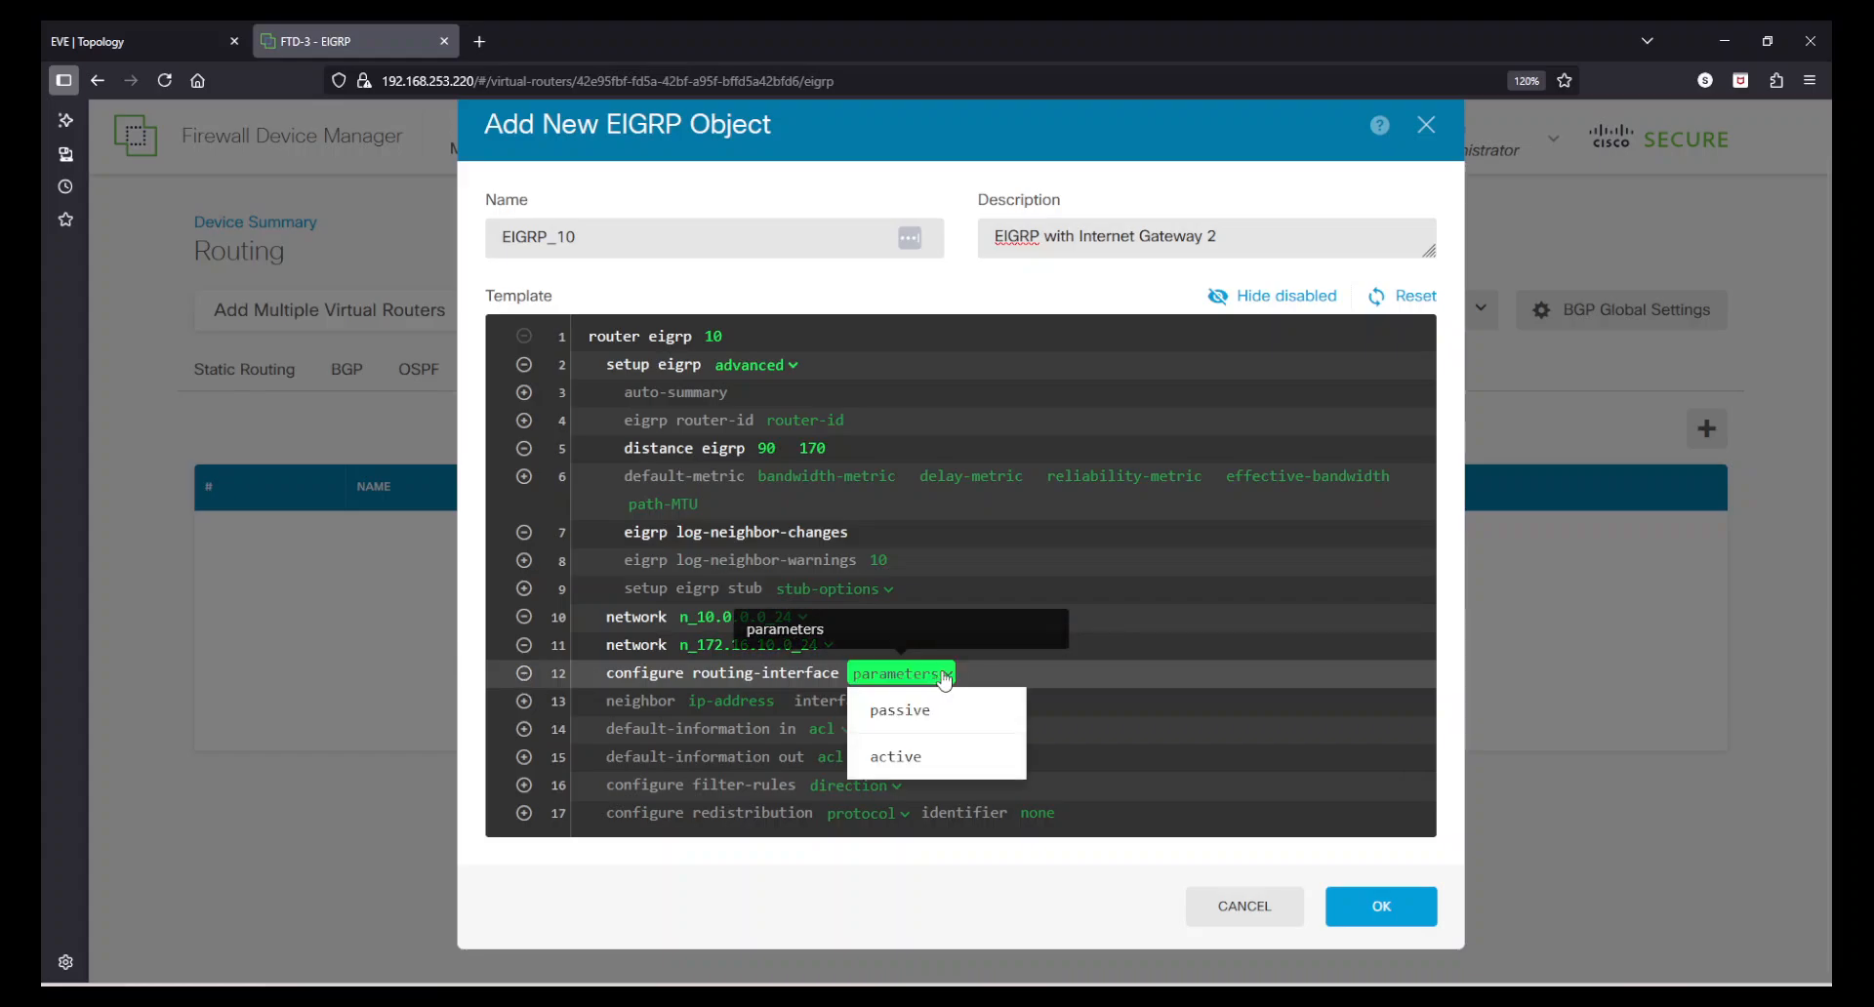
click(898, 755)
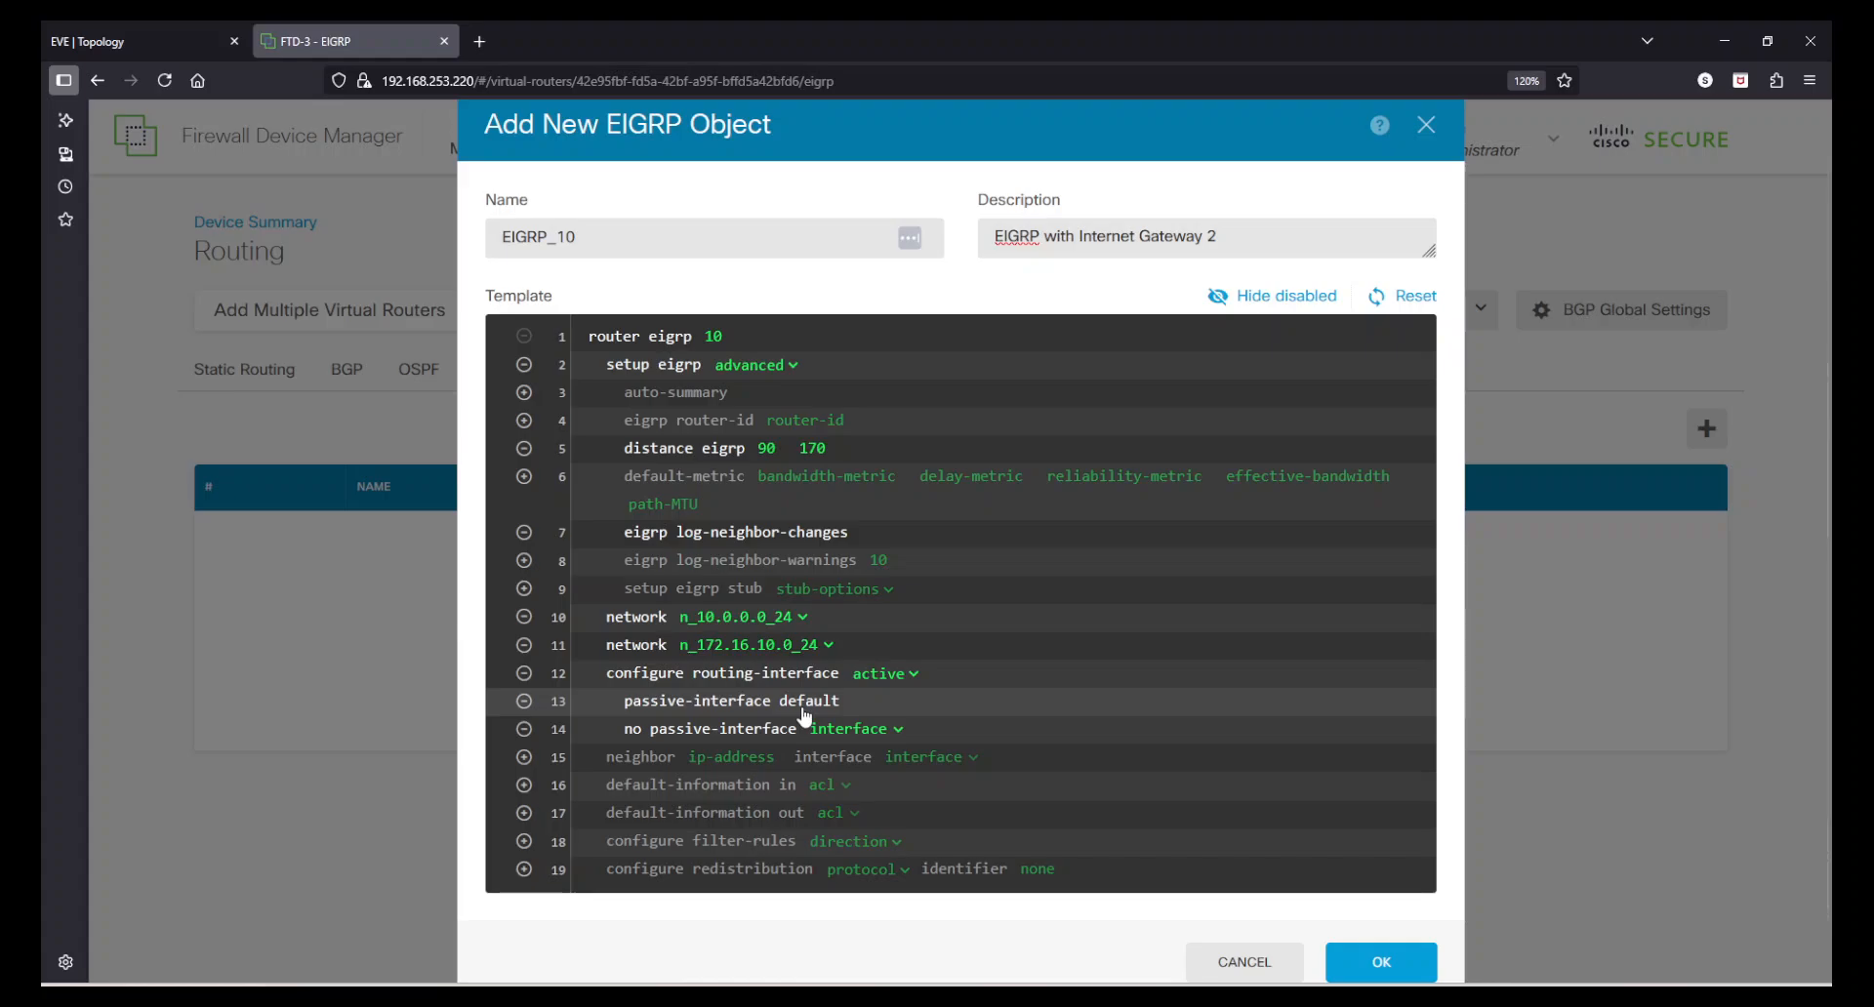
click(895, 733)
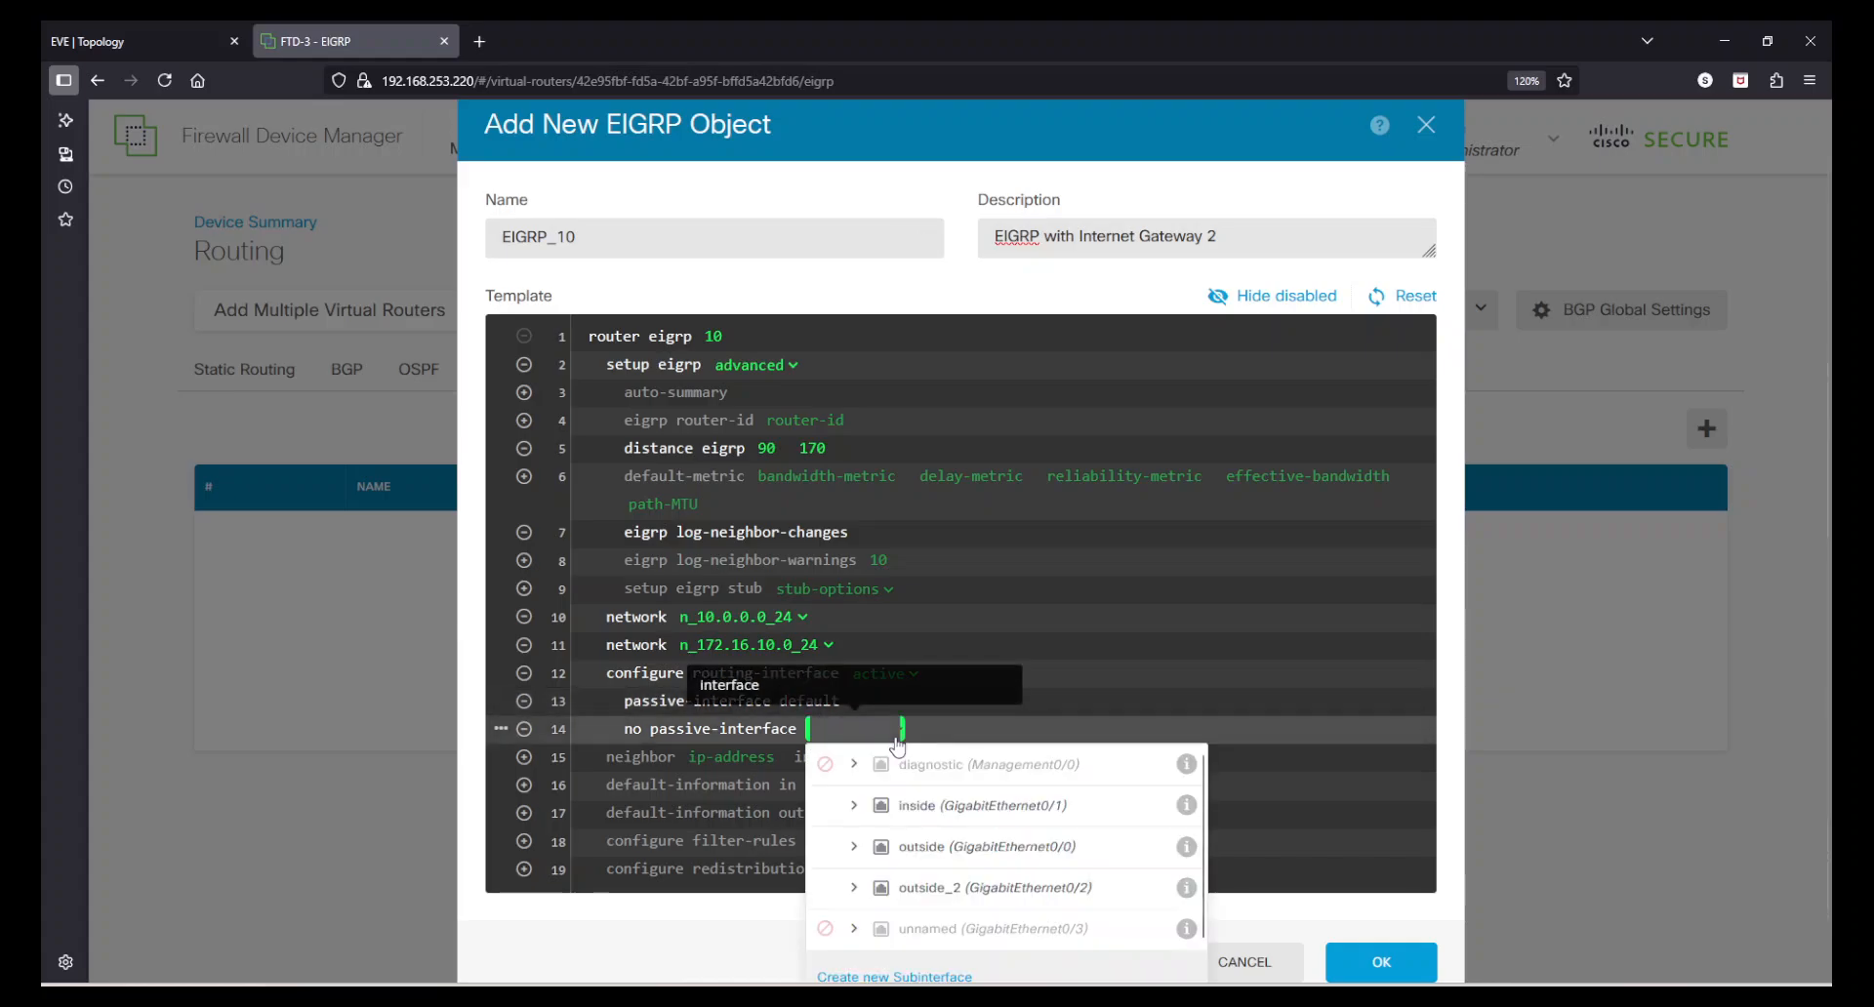
click(983, 885)
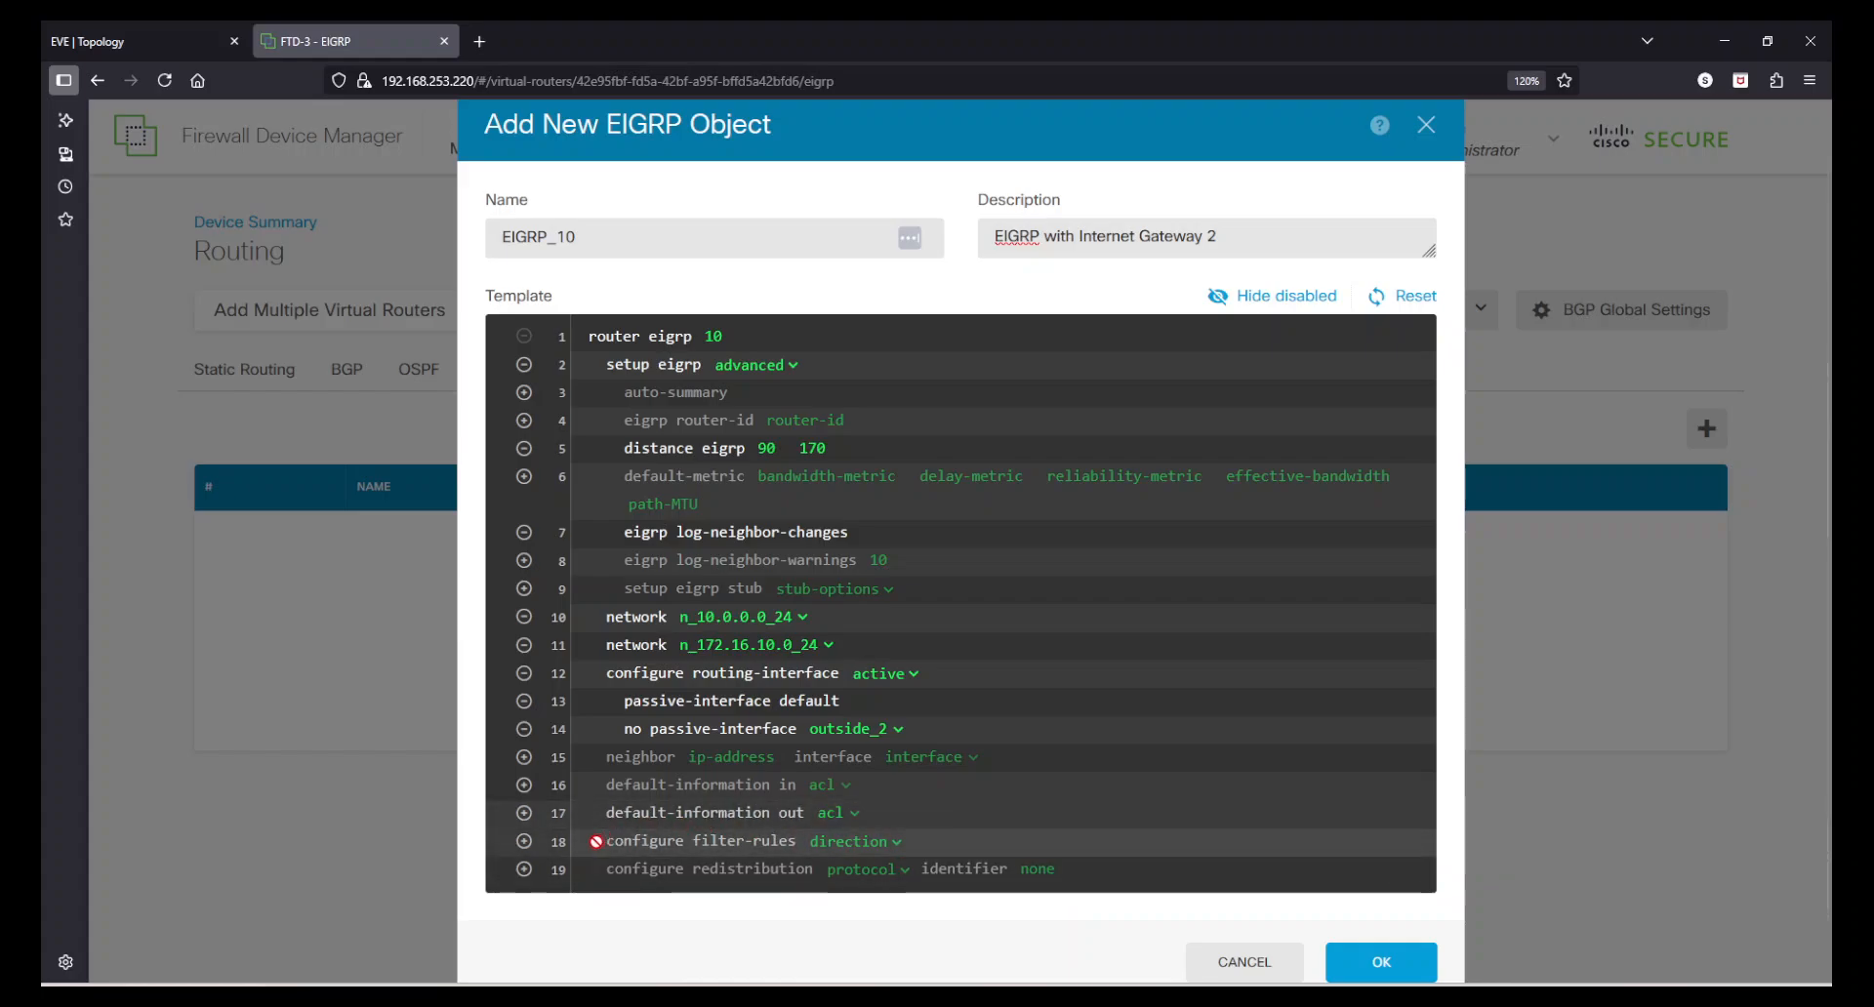
scroll(944, 858, down, 1)
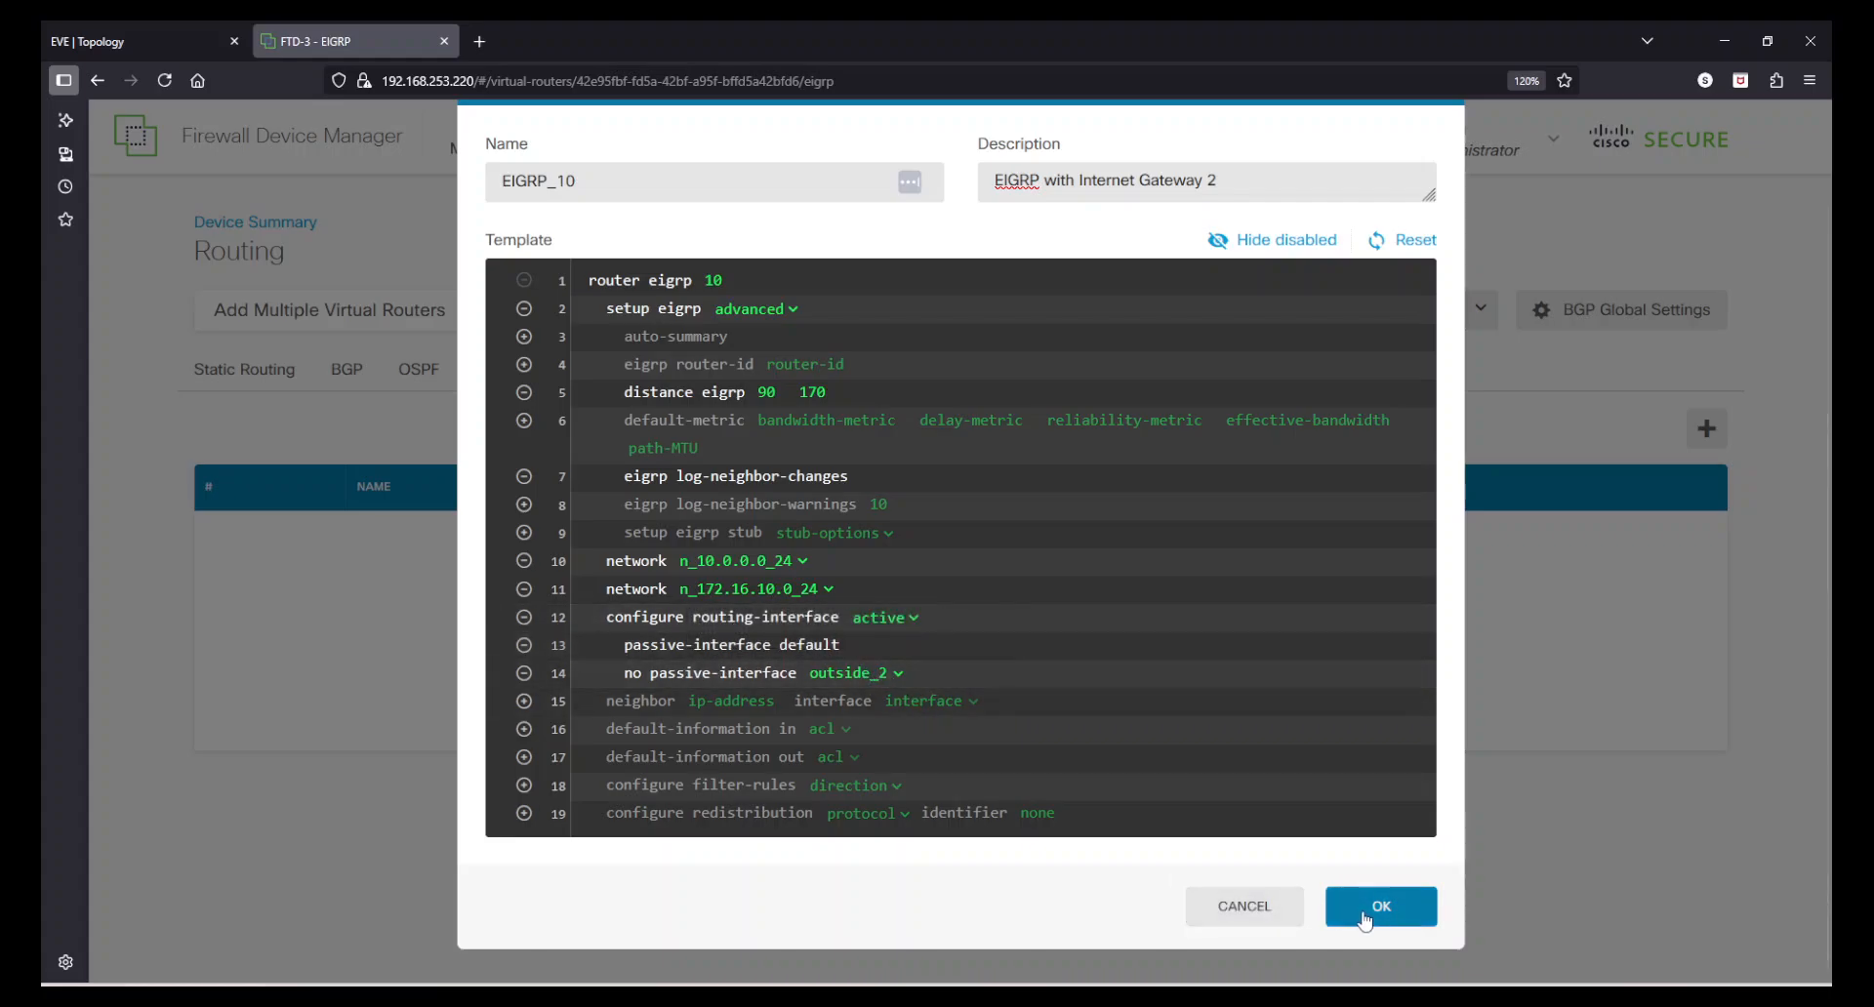
click(1378, 917)
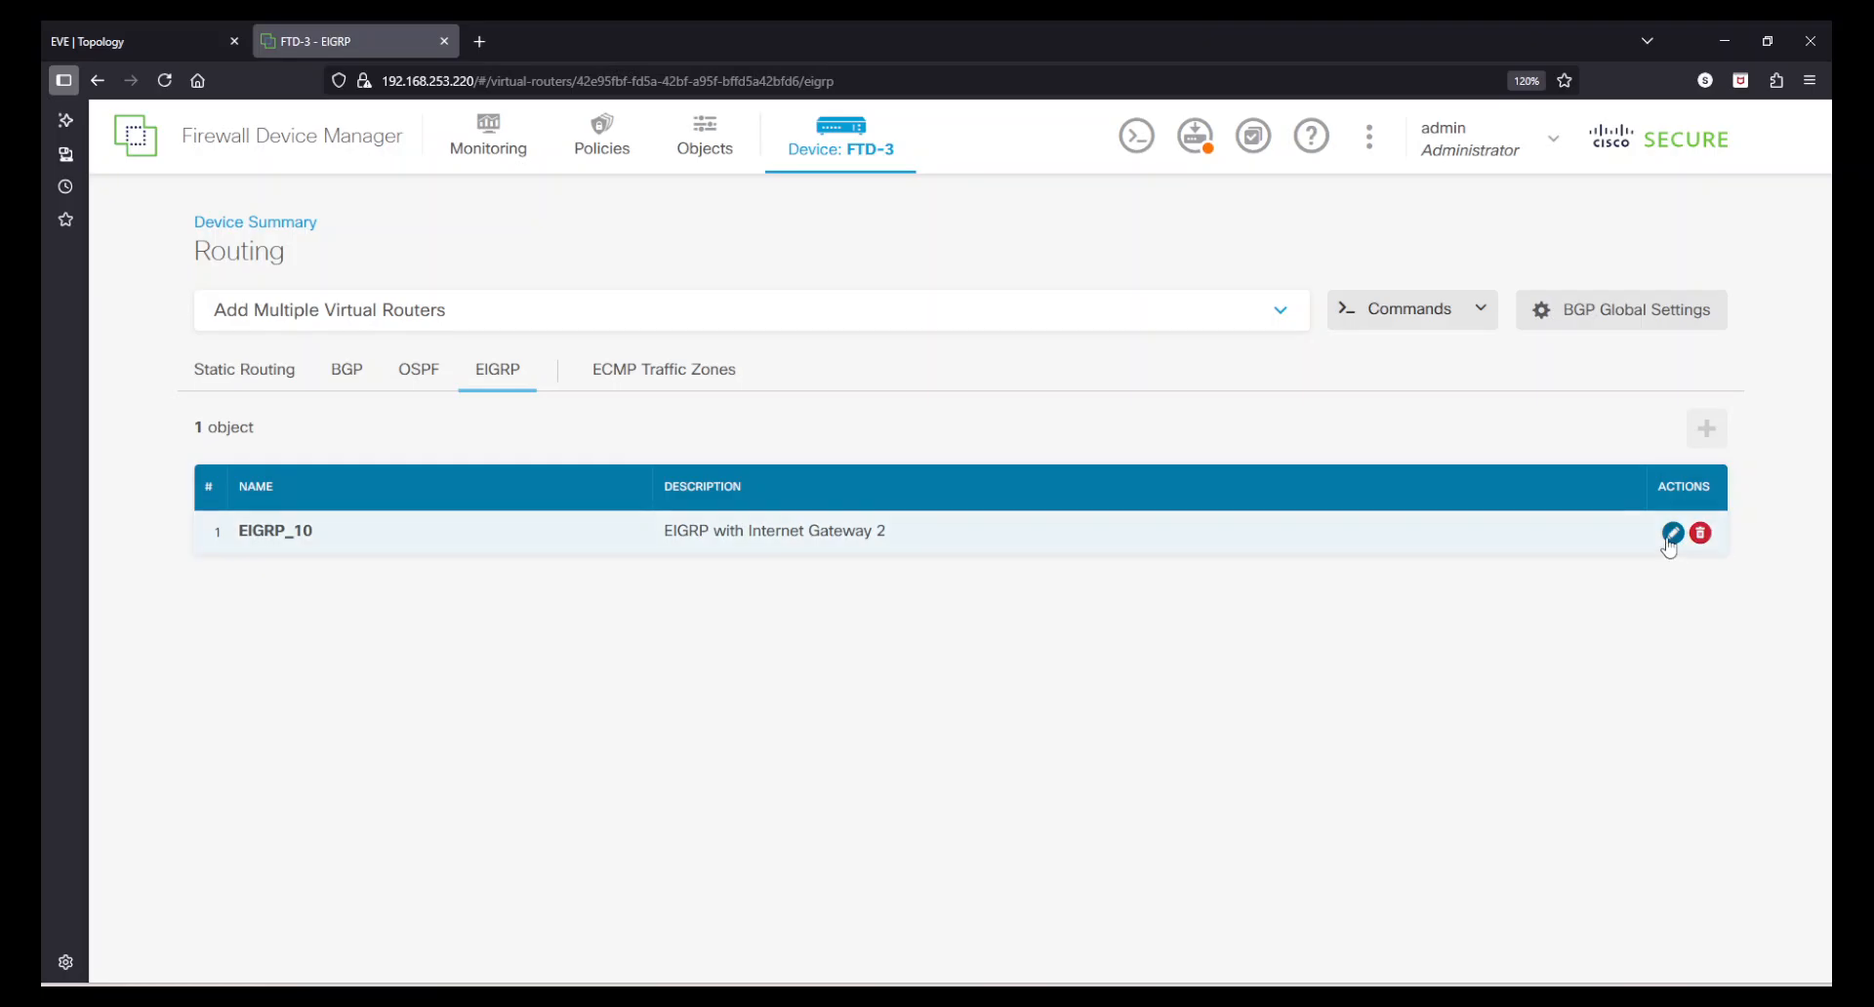
Review the saved EIGRP_10 object's template without changing it, and deploy the pending changes to the firewall
click(1669, 533)
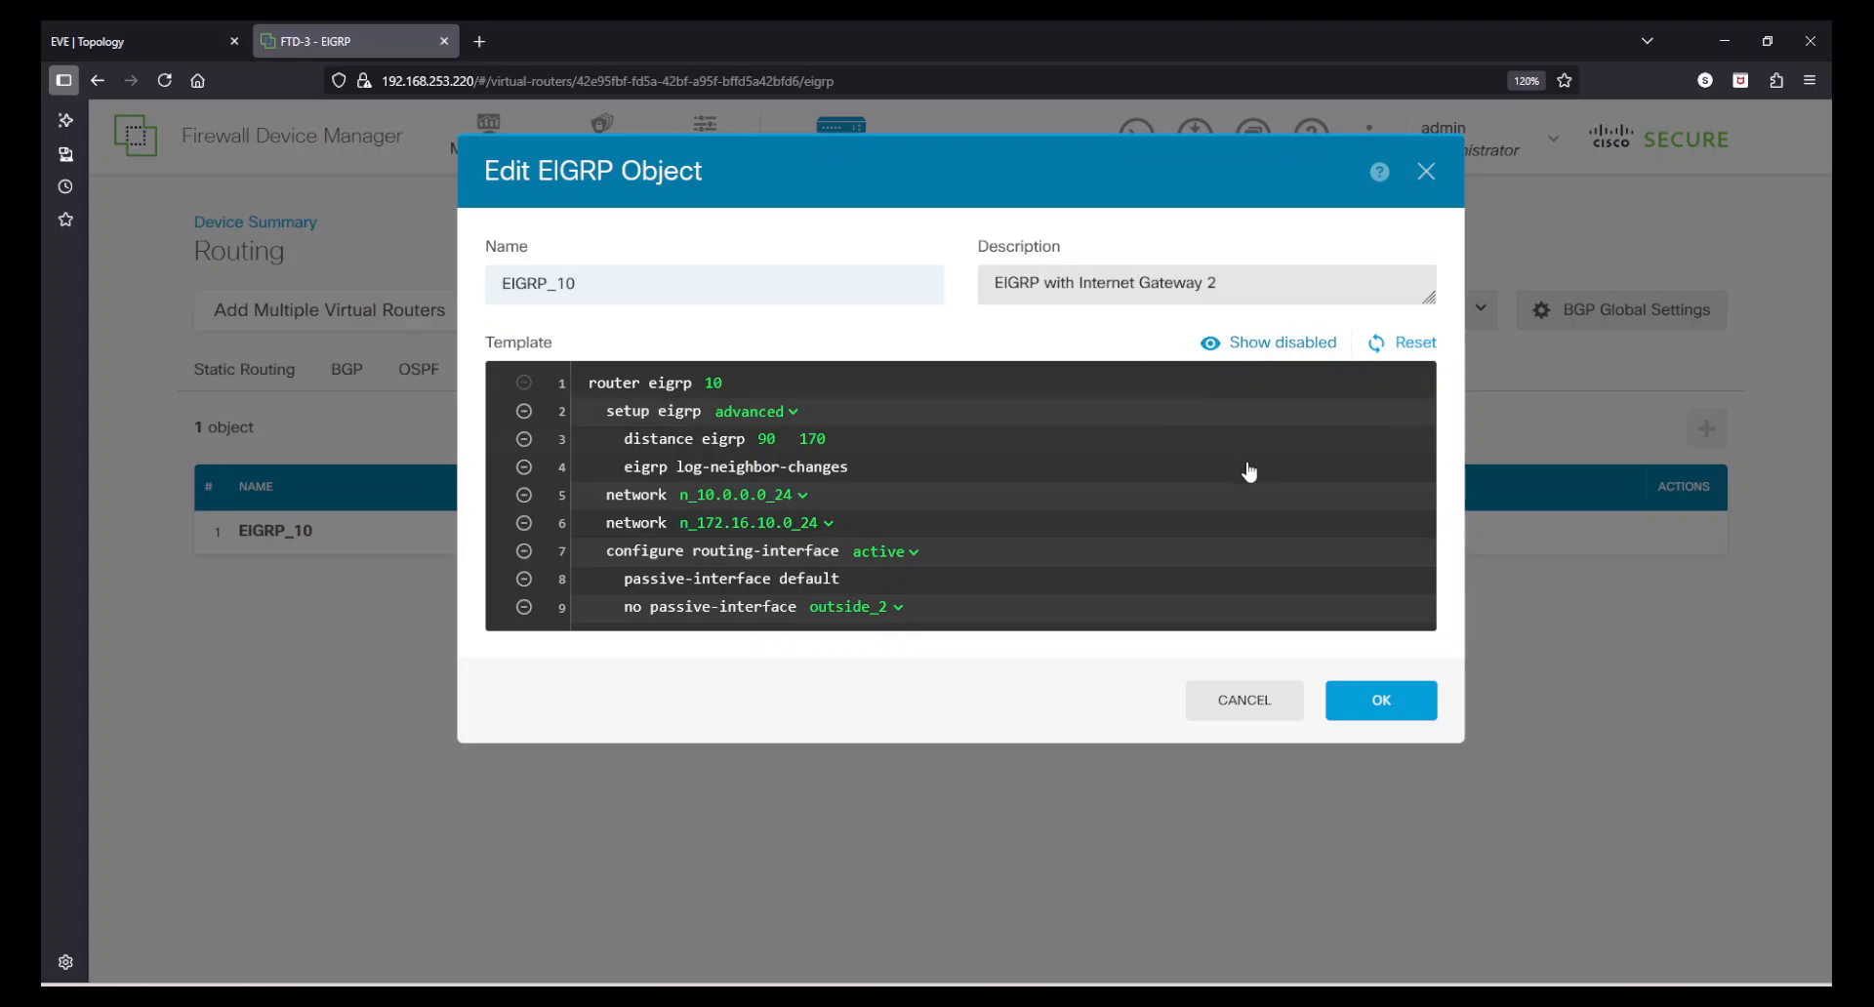
click(1243, 715)
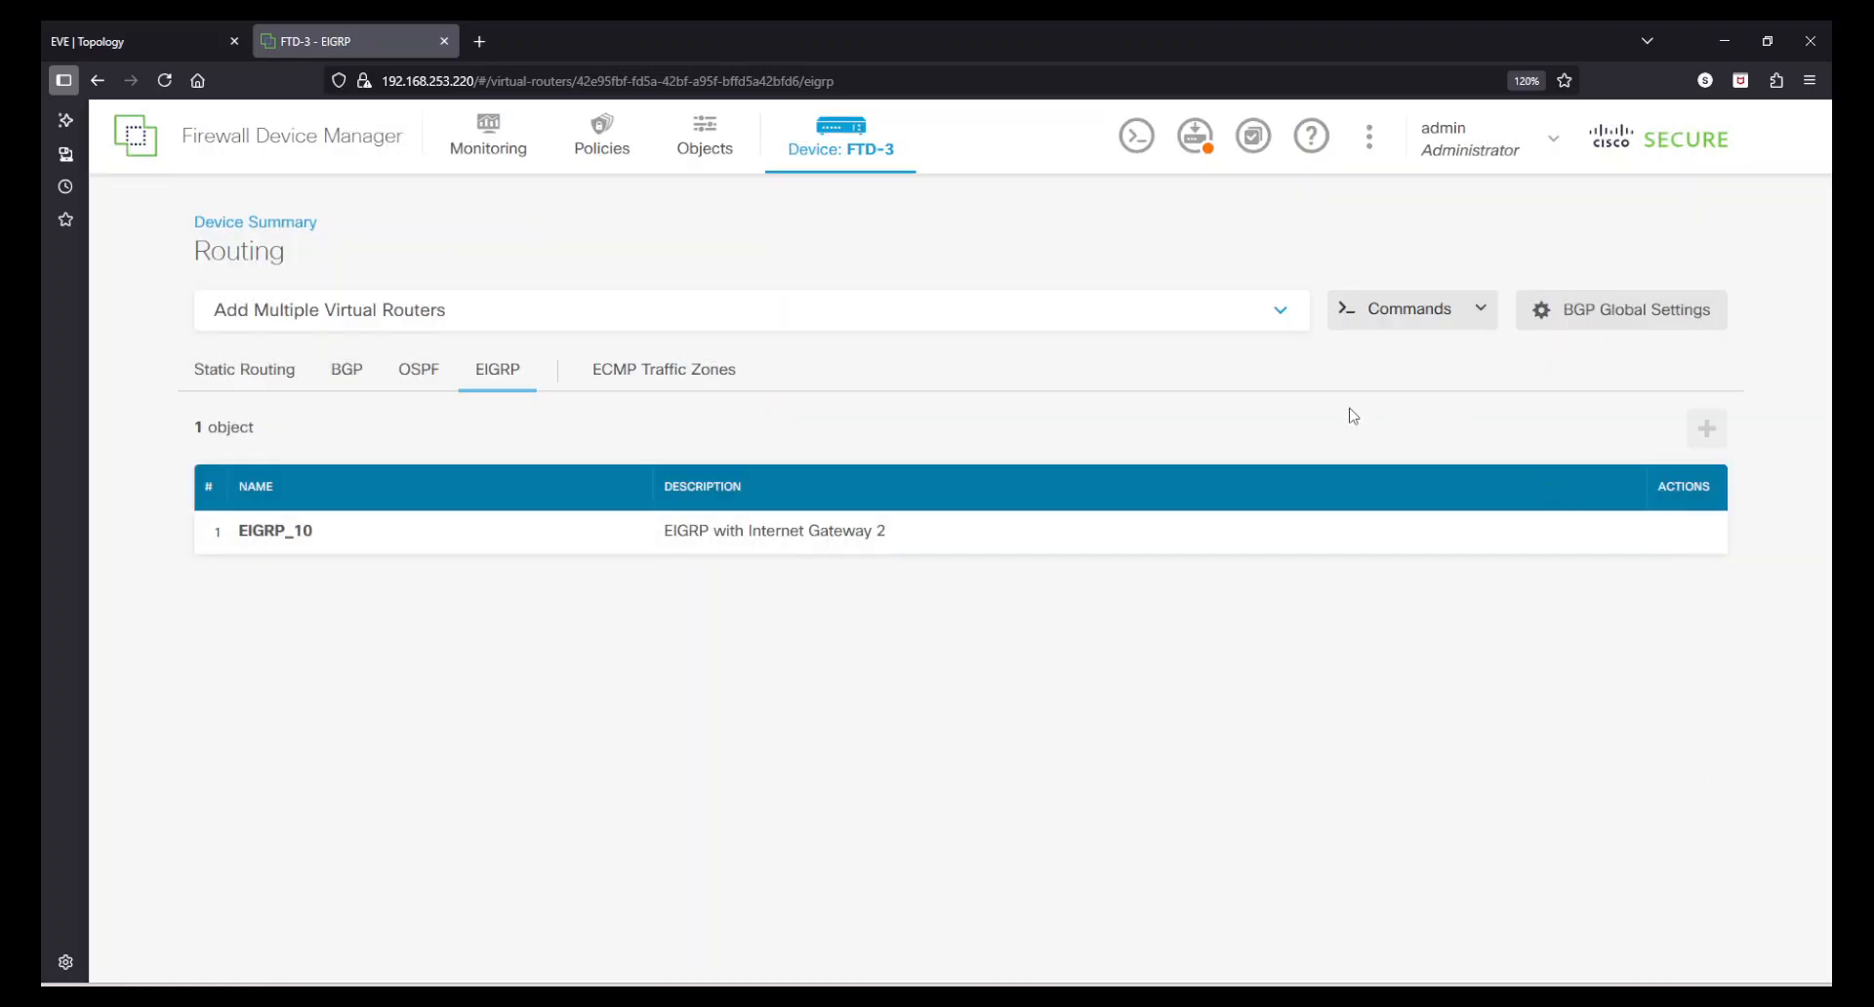
click(1196, 146)
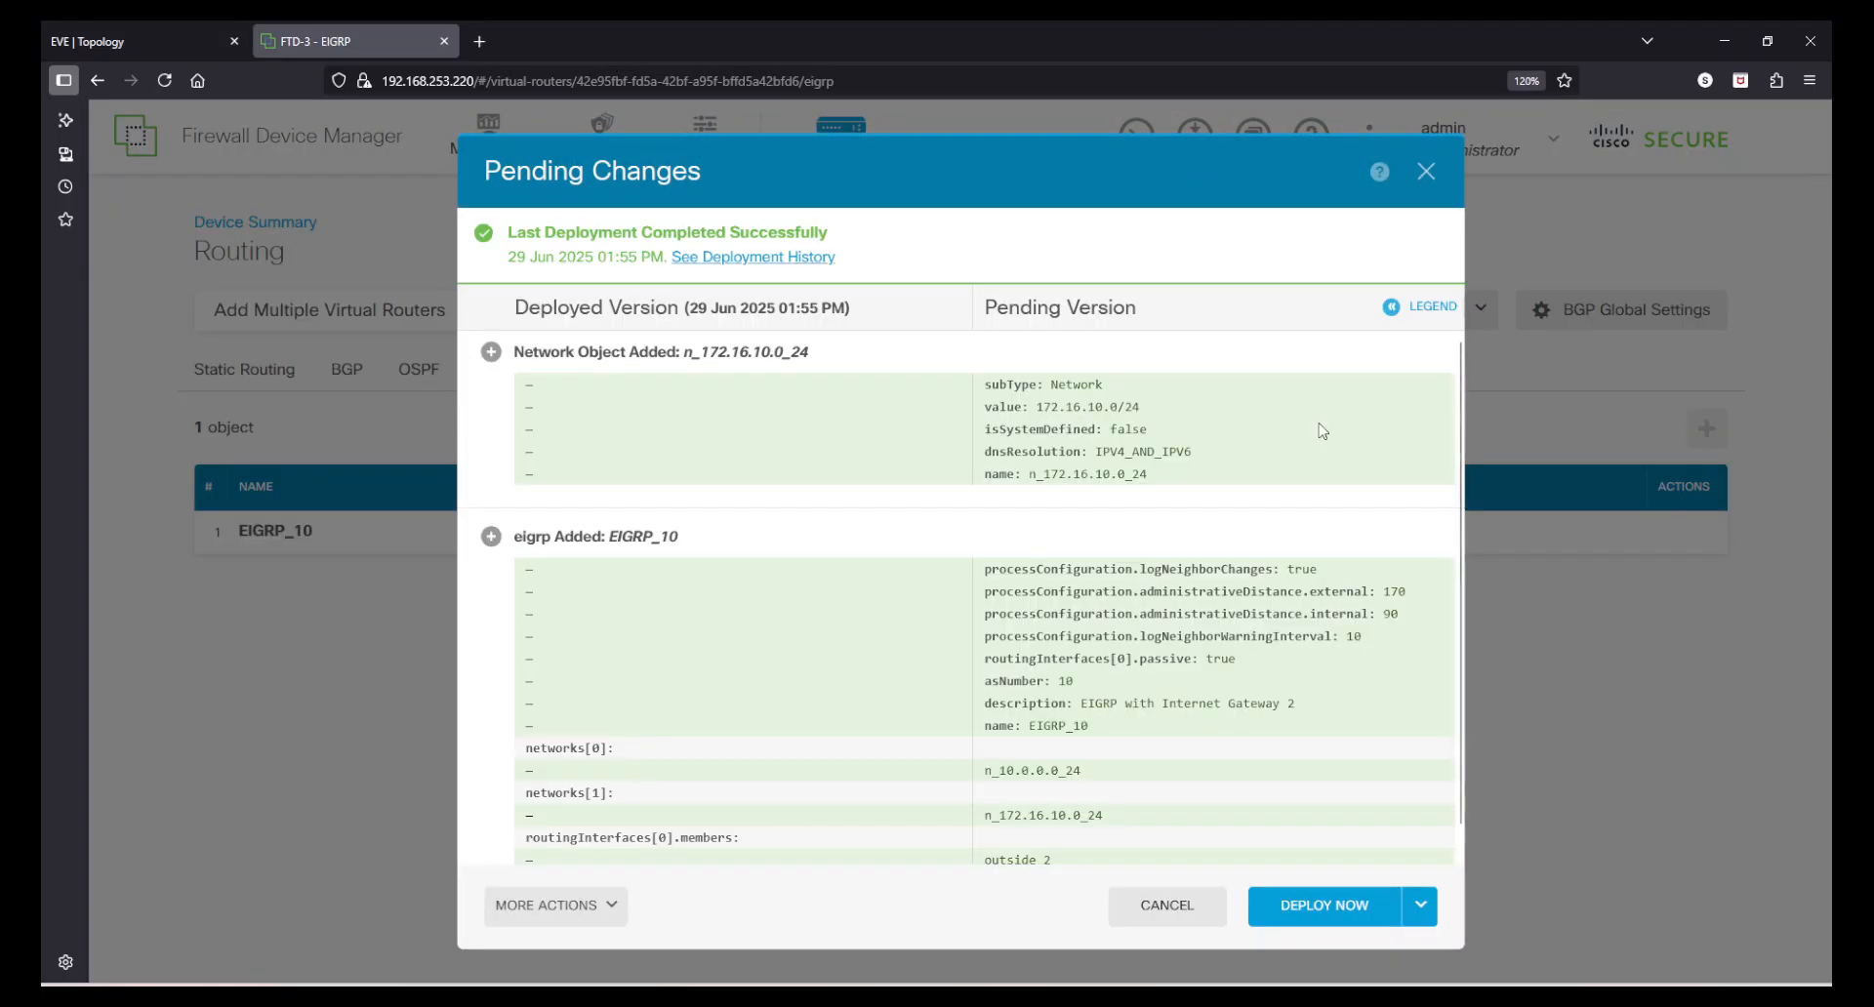
click(1322, 907)
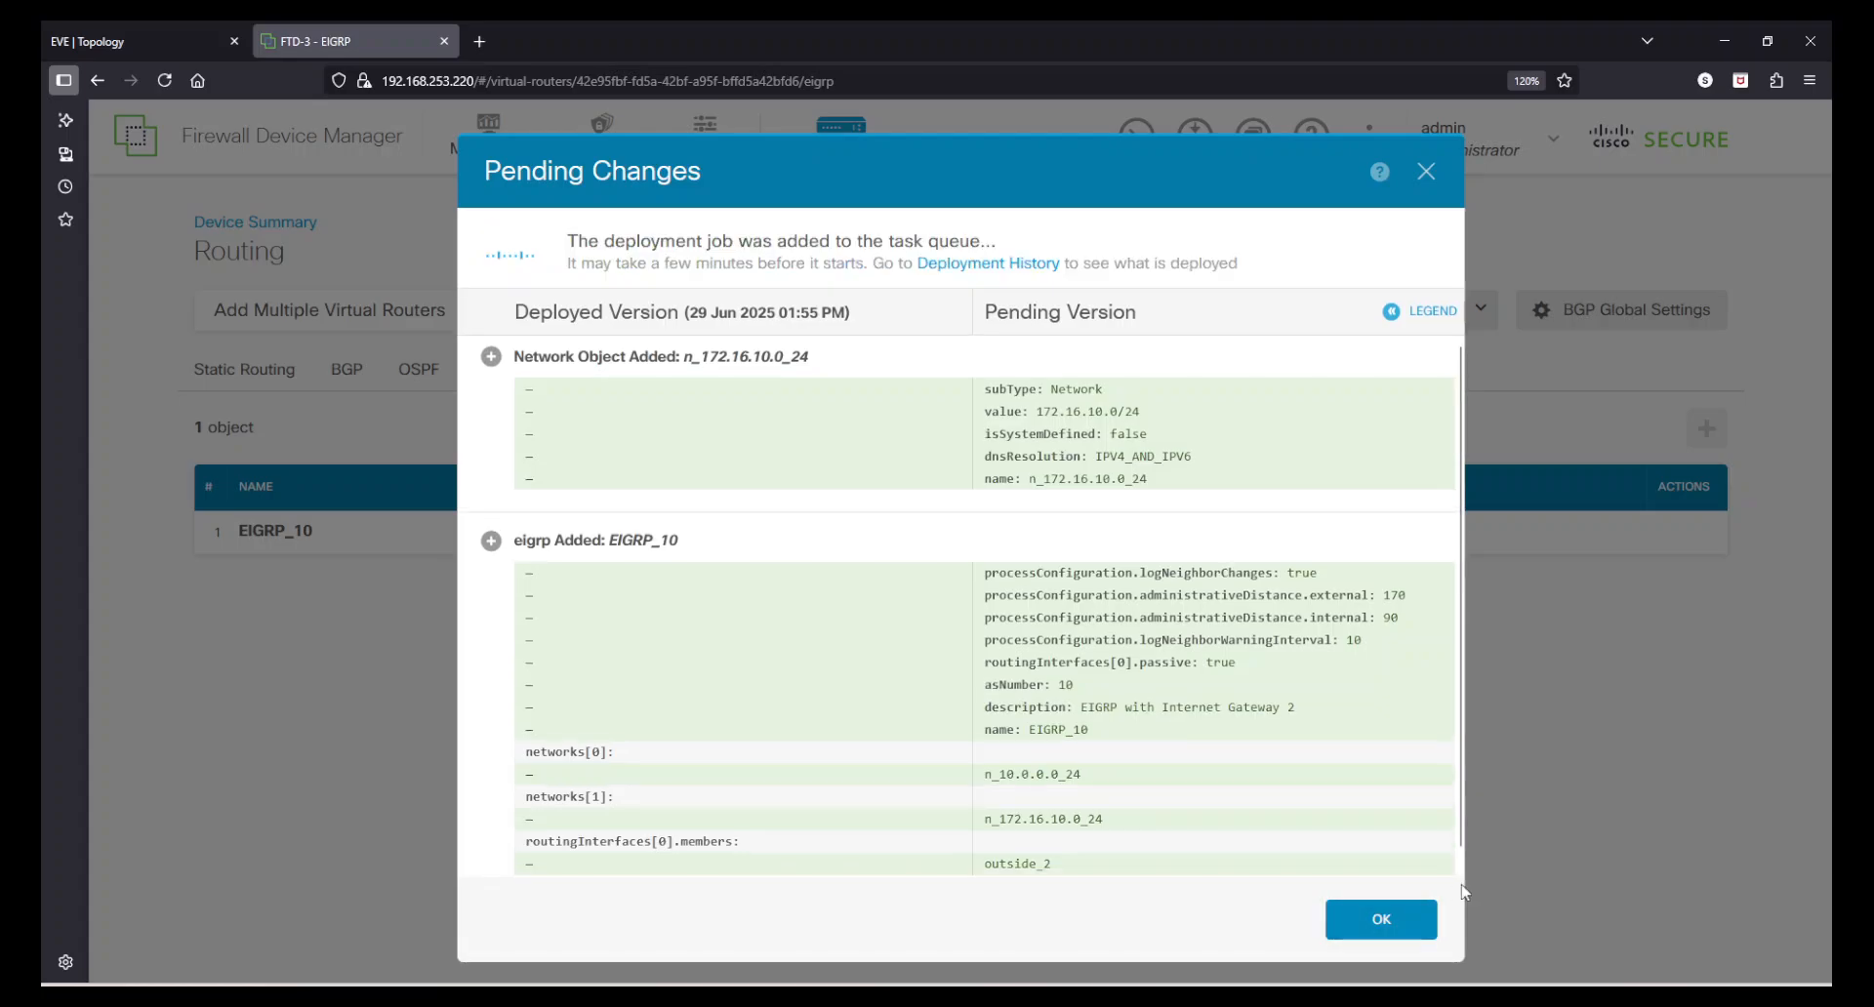
click(1364, 912)
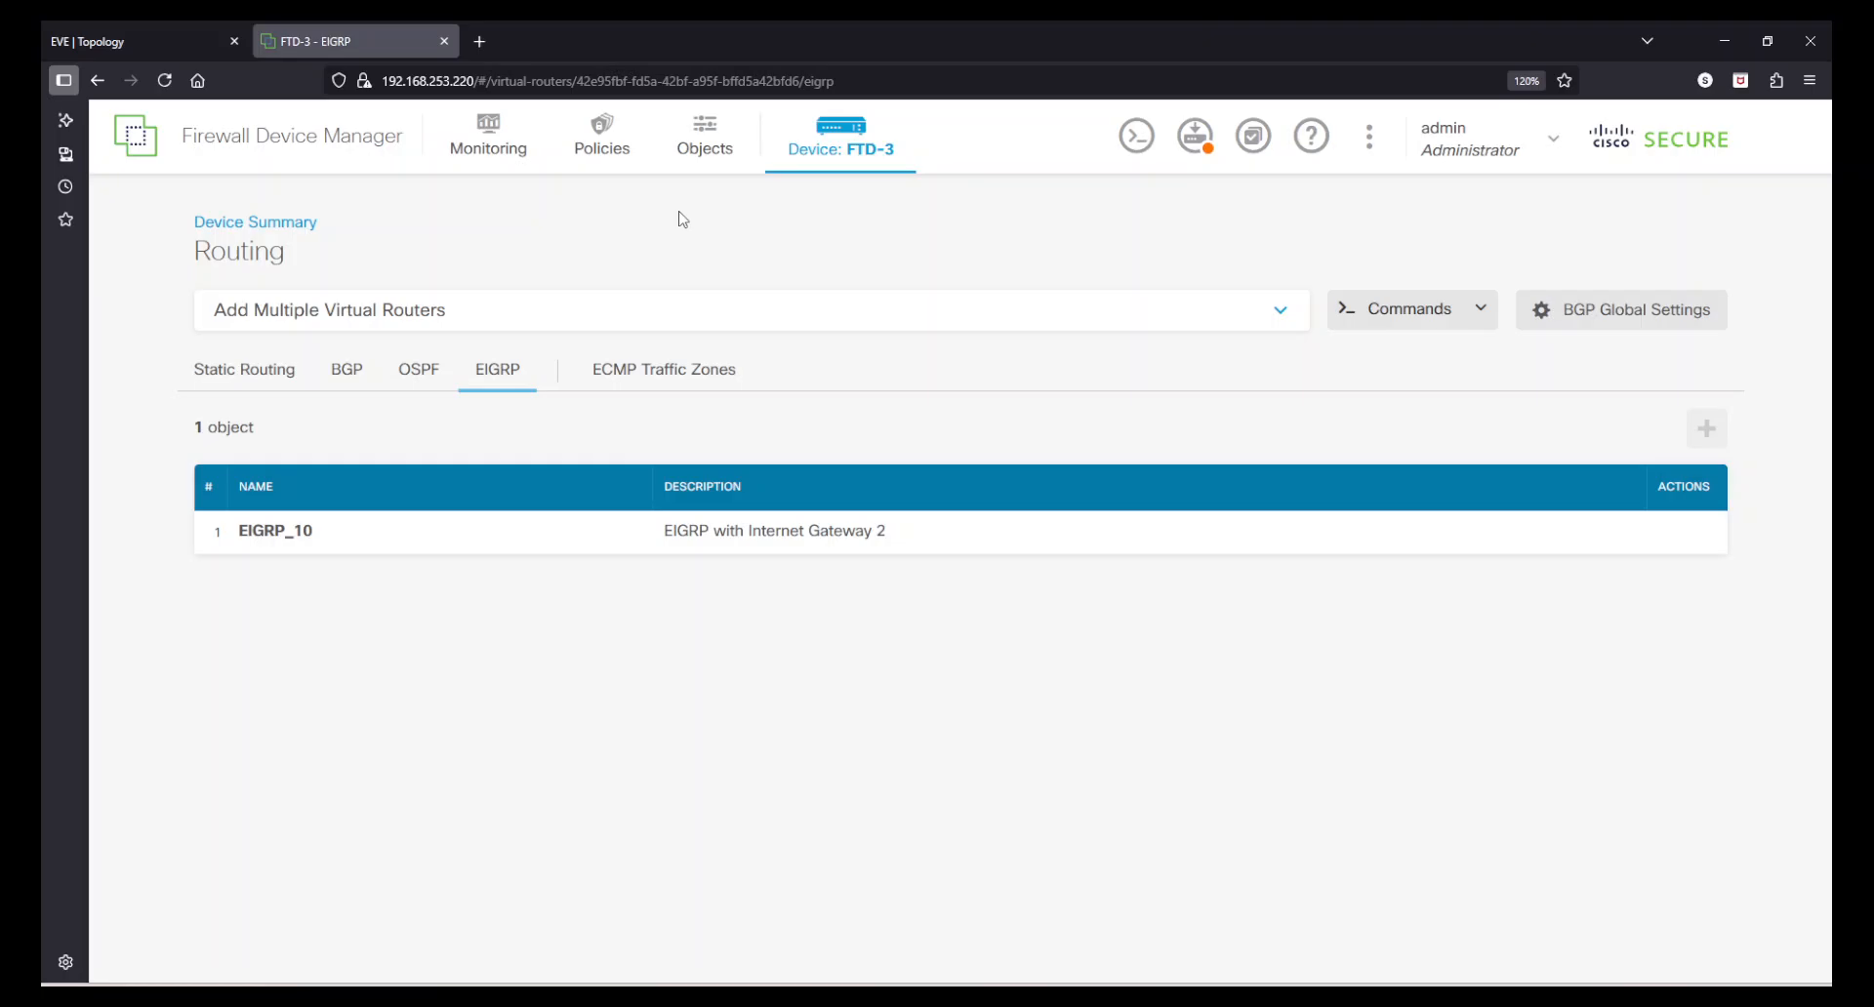
Examine the firewall's access control rules and NAT rules in the security policies
click(605, 147)
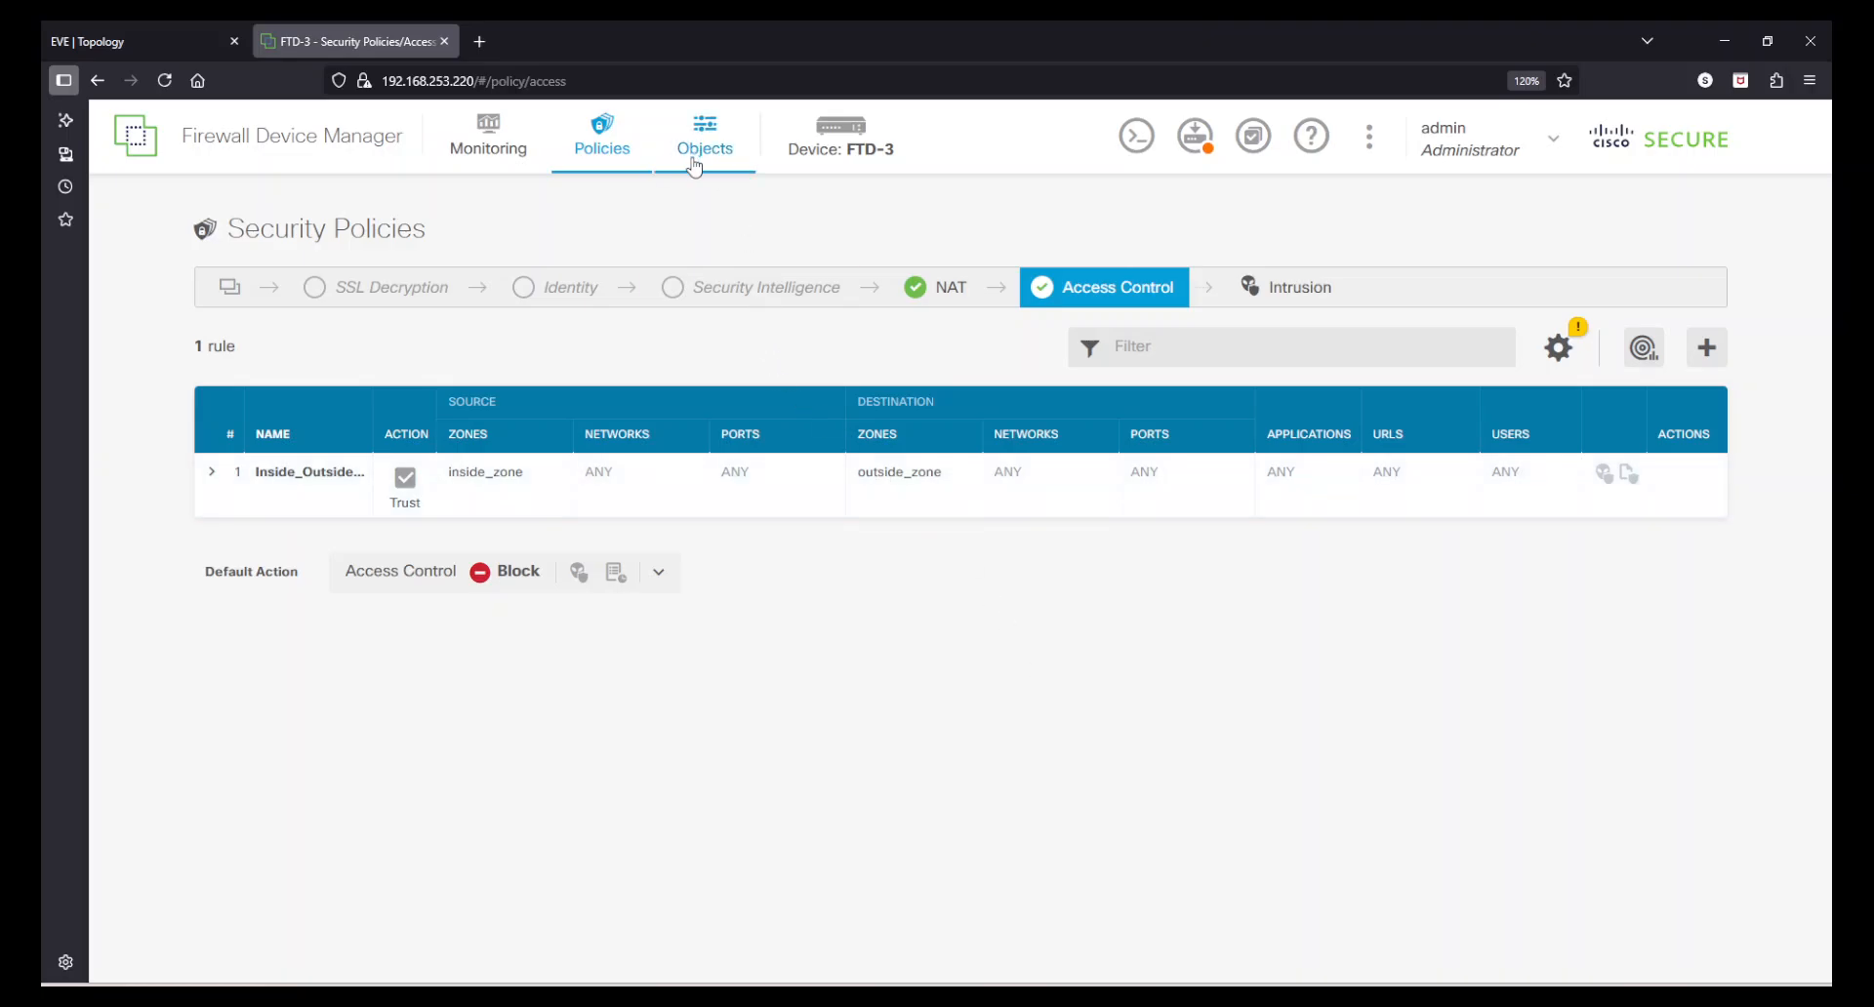
click(920, 293)
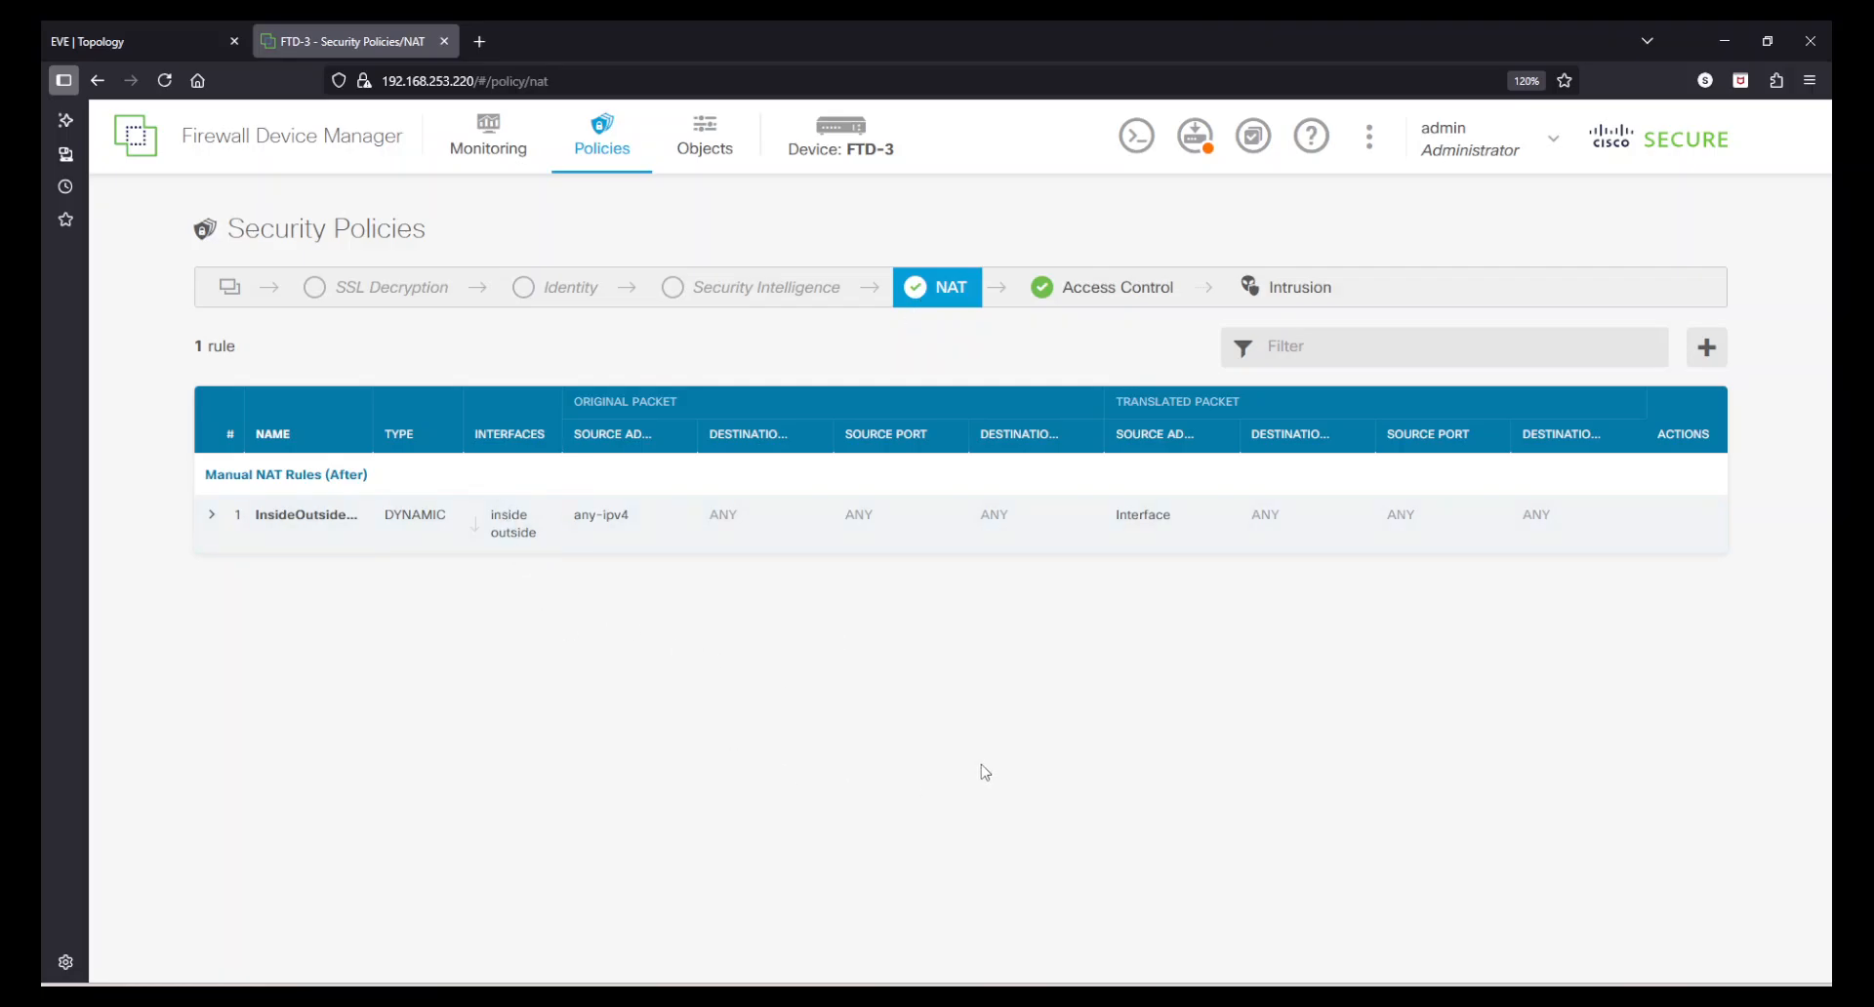
click(167, 31)
click(288, 32)
Switch to the Internet_Gateway_2 terminal and check its routing table twice with show ip route
click(1232, 943)
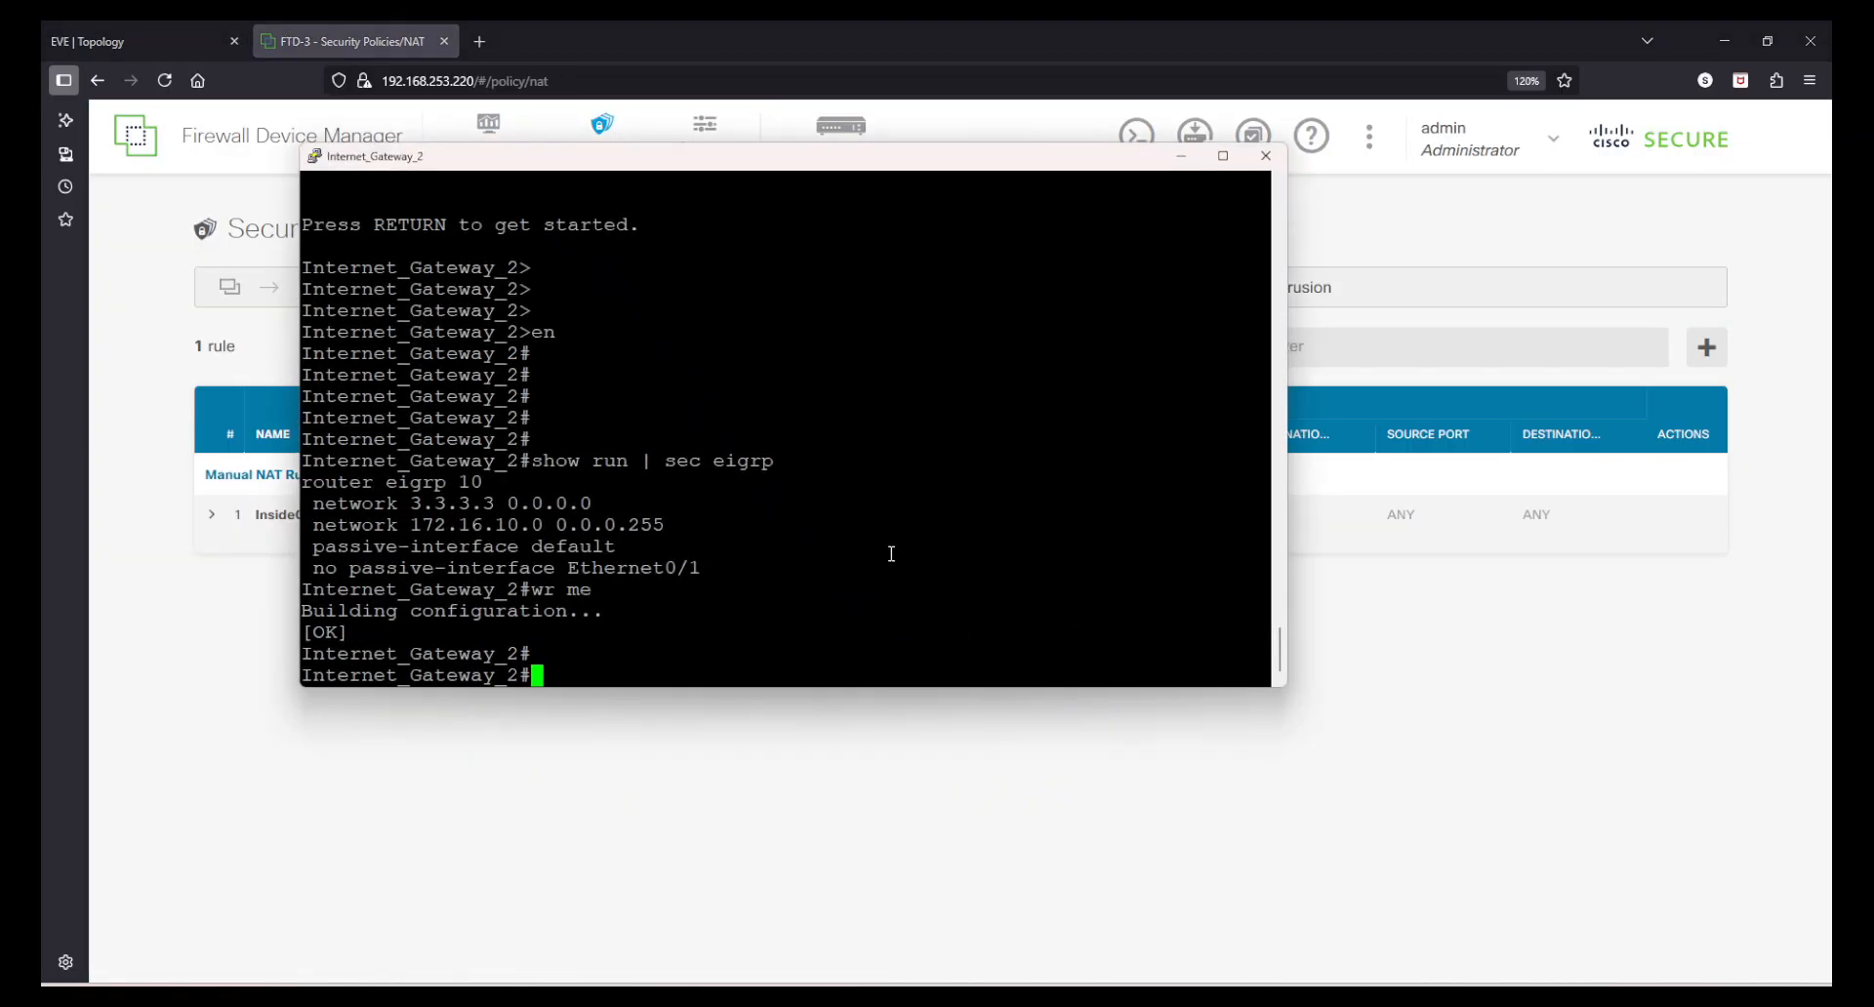
text(show ip route)
key(Return)
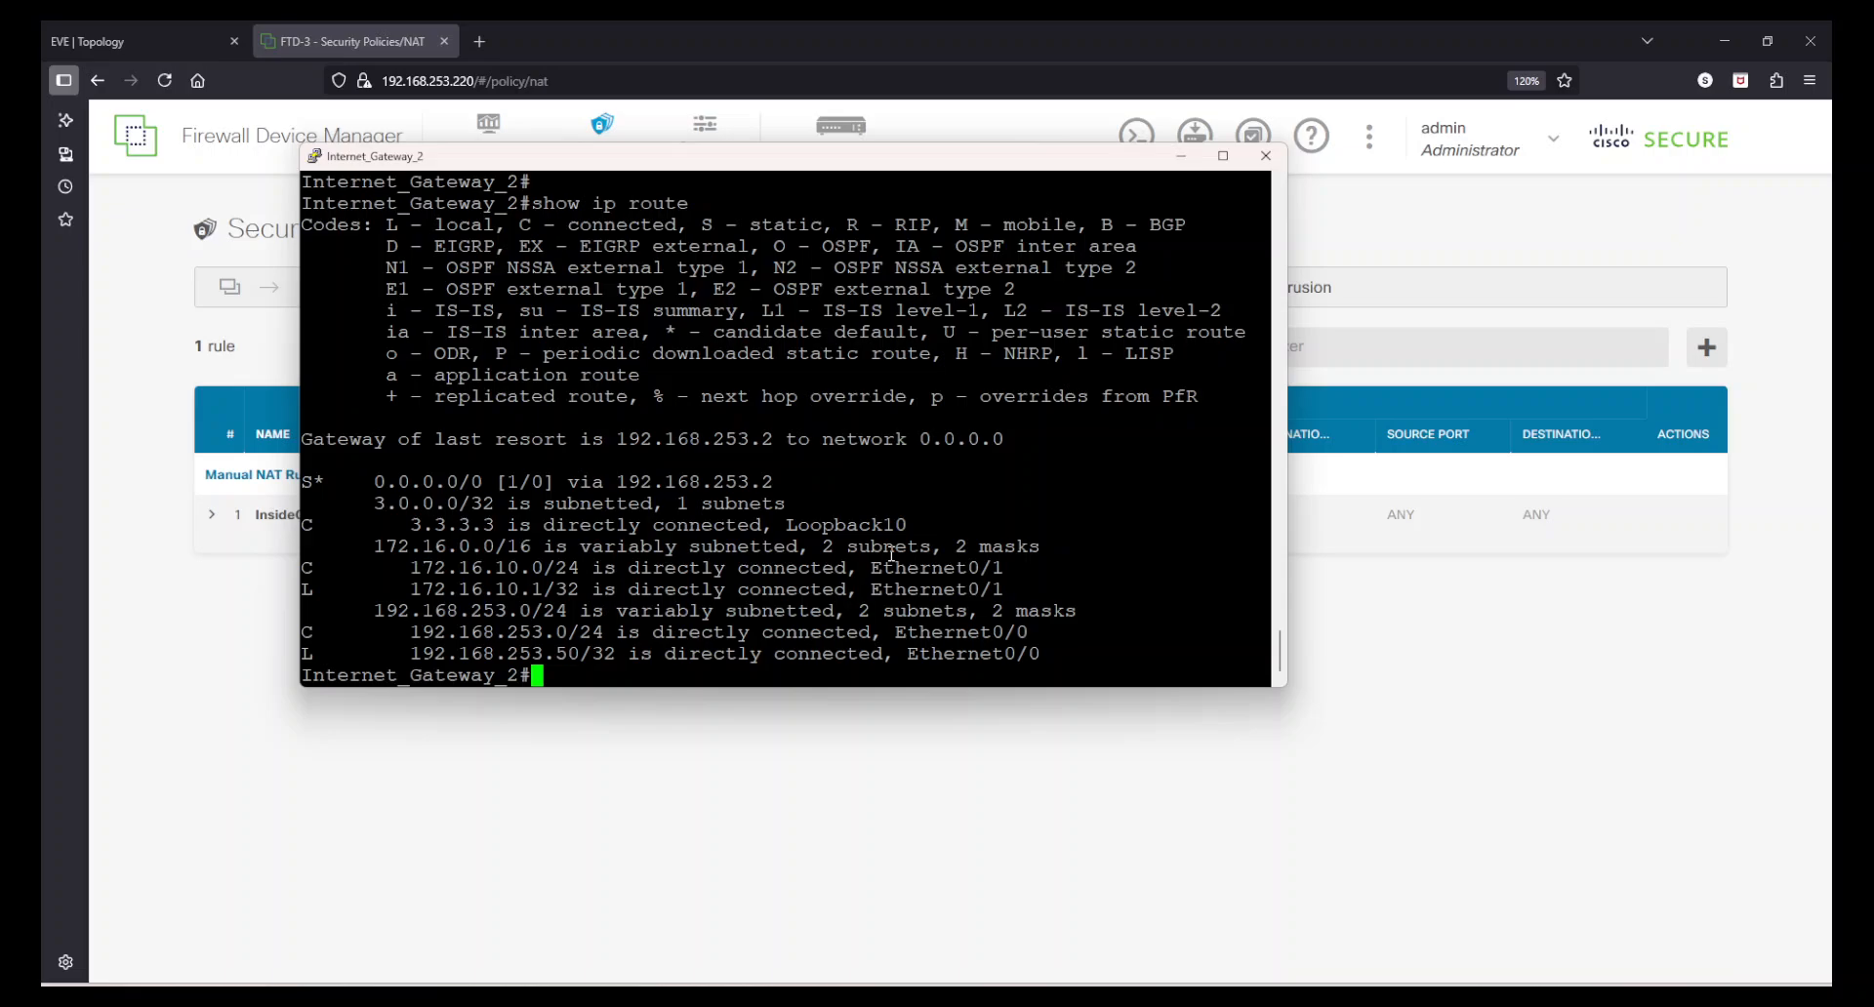
key(Up)
key(Return)
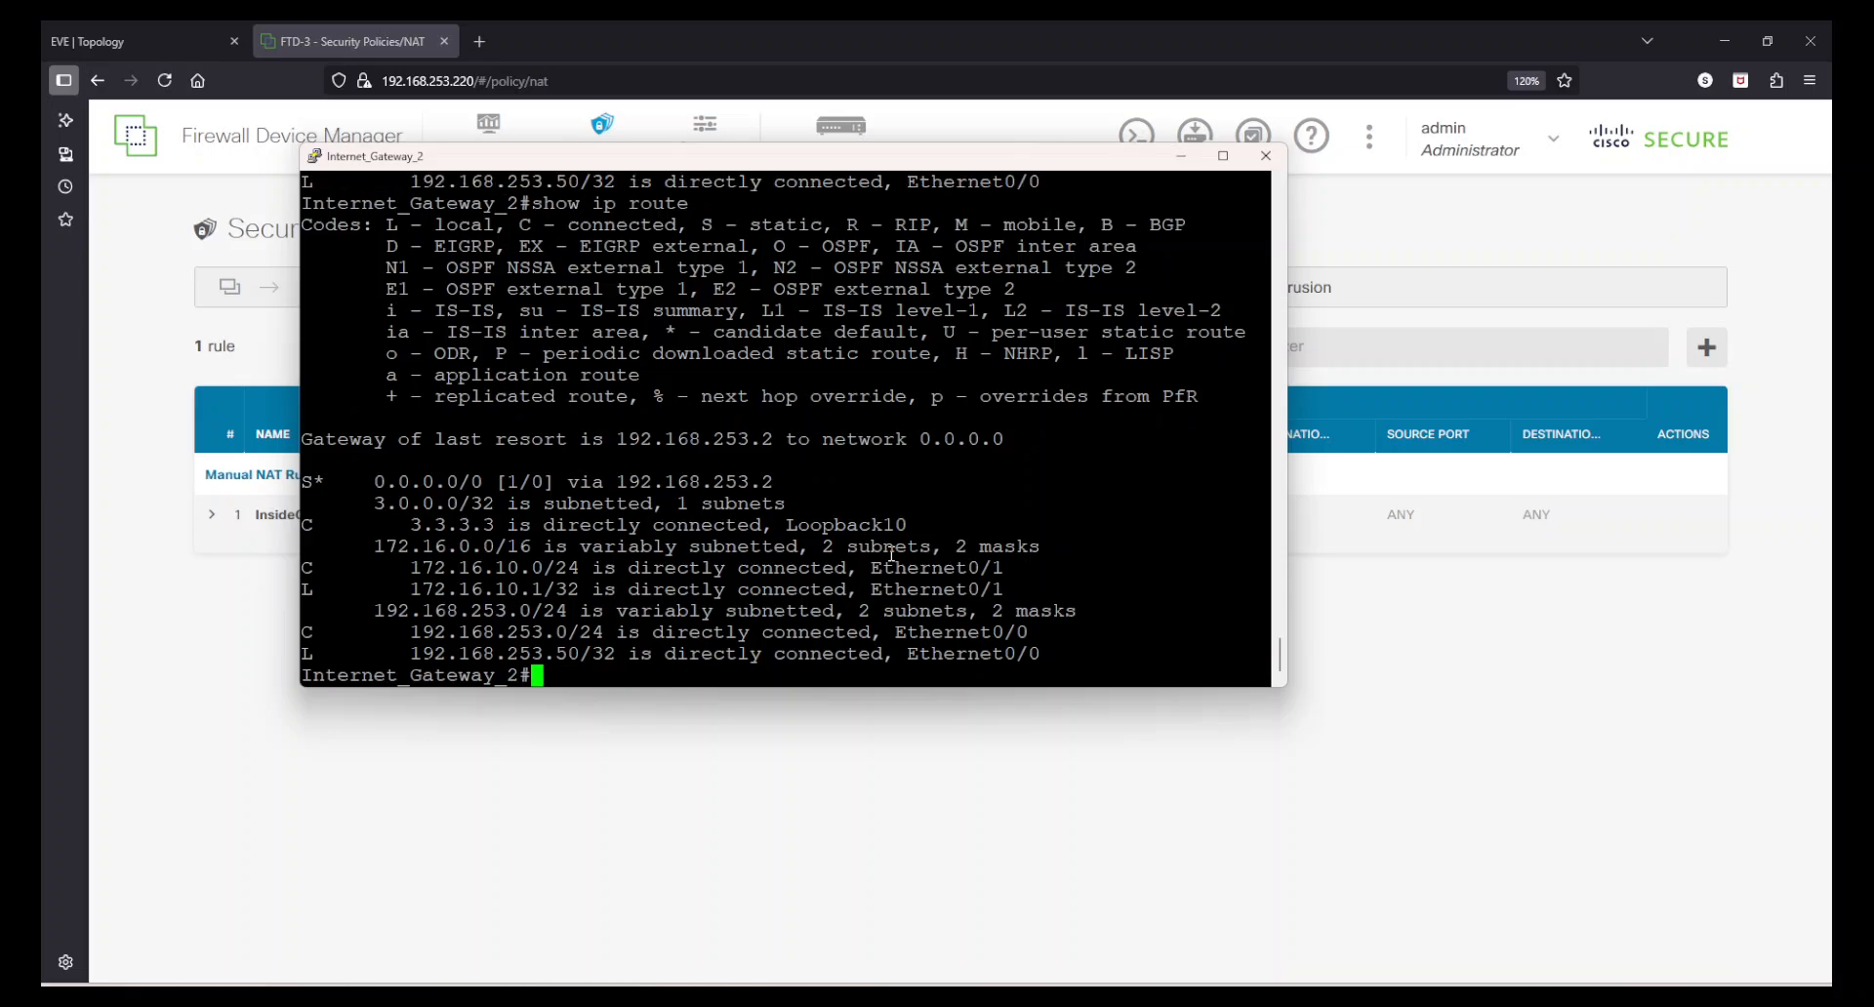
List the gateway's EIGRP neighbours with show ip eigrp neighbors
text(show ip ei)
key(Tab)
text(ne)
key(Tab)
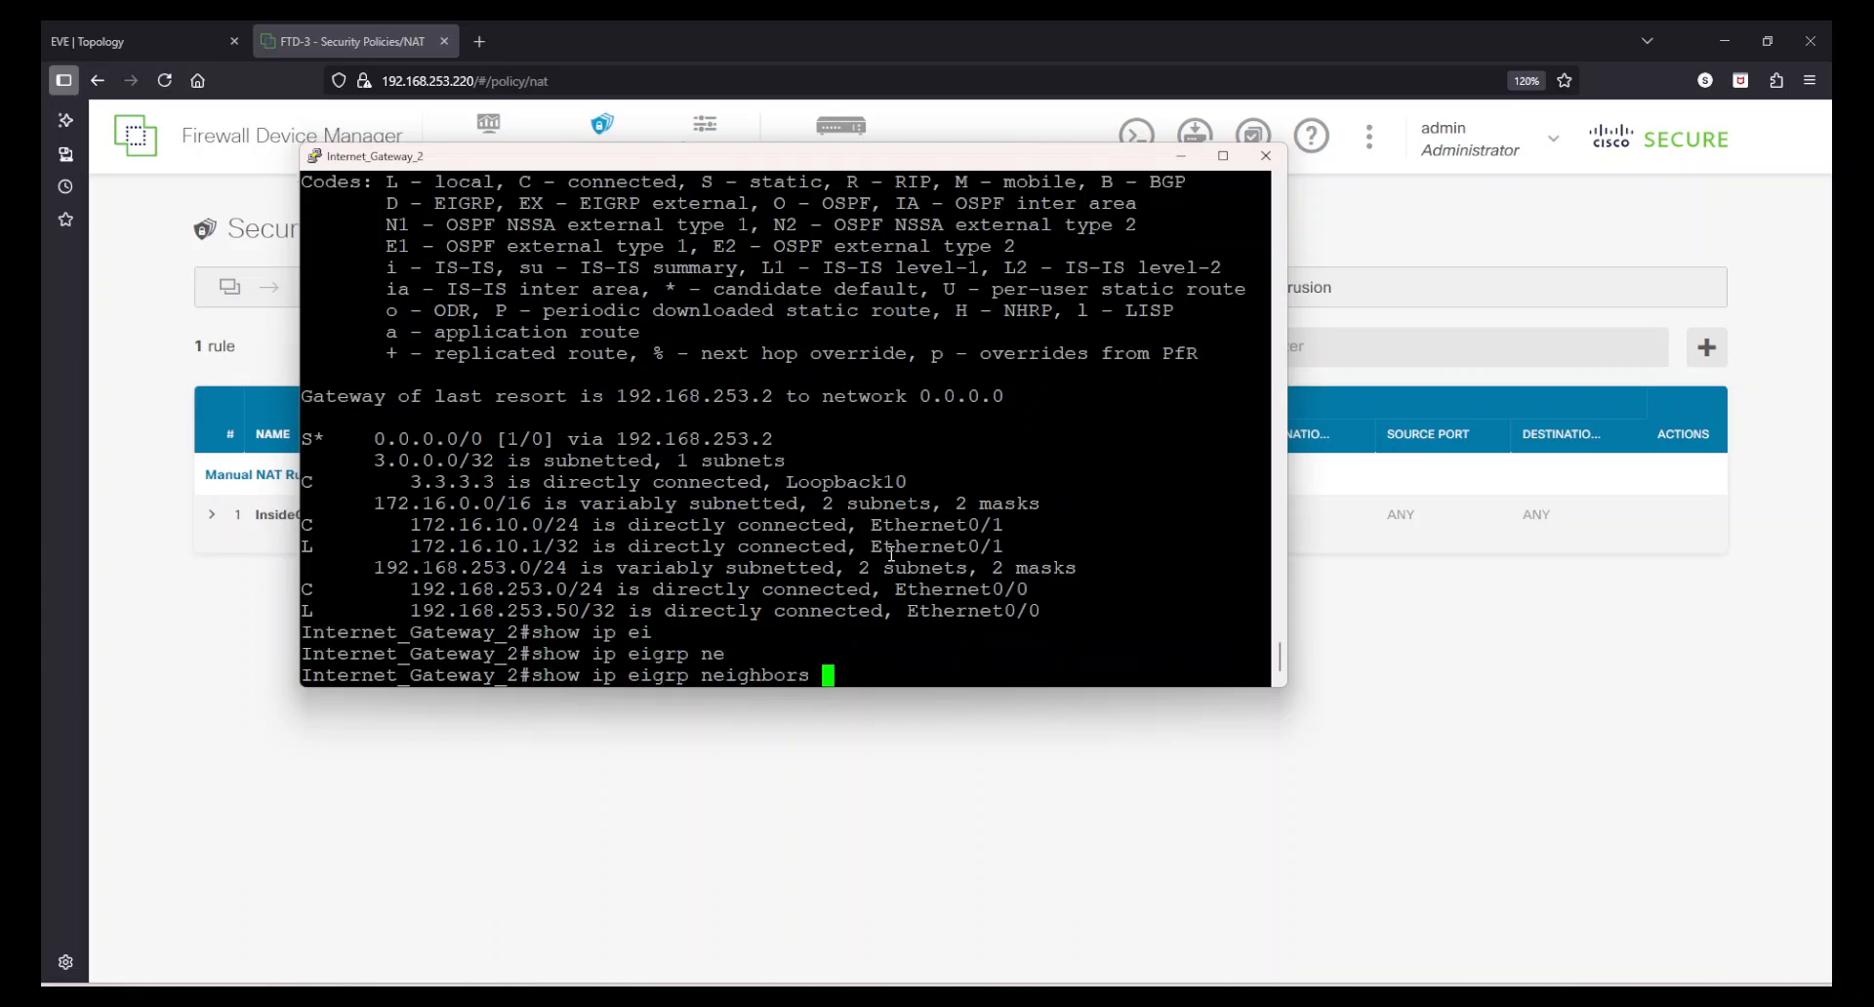
key(Return)
key(Return)
key(Return)
key(Return)
key(Return)
key(Return)
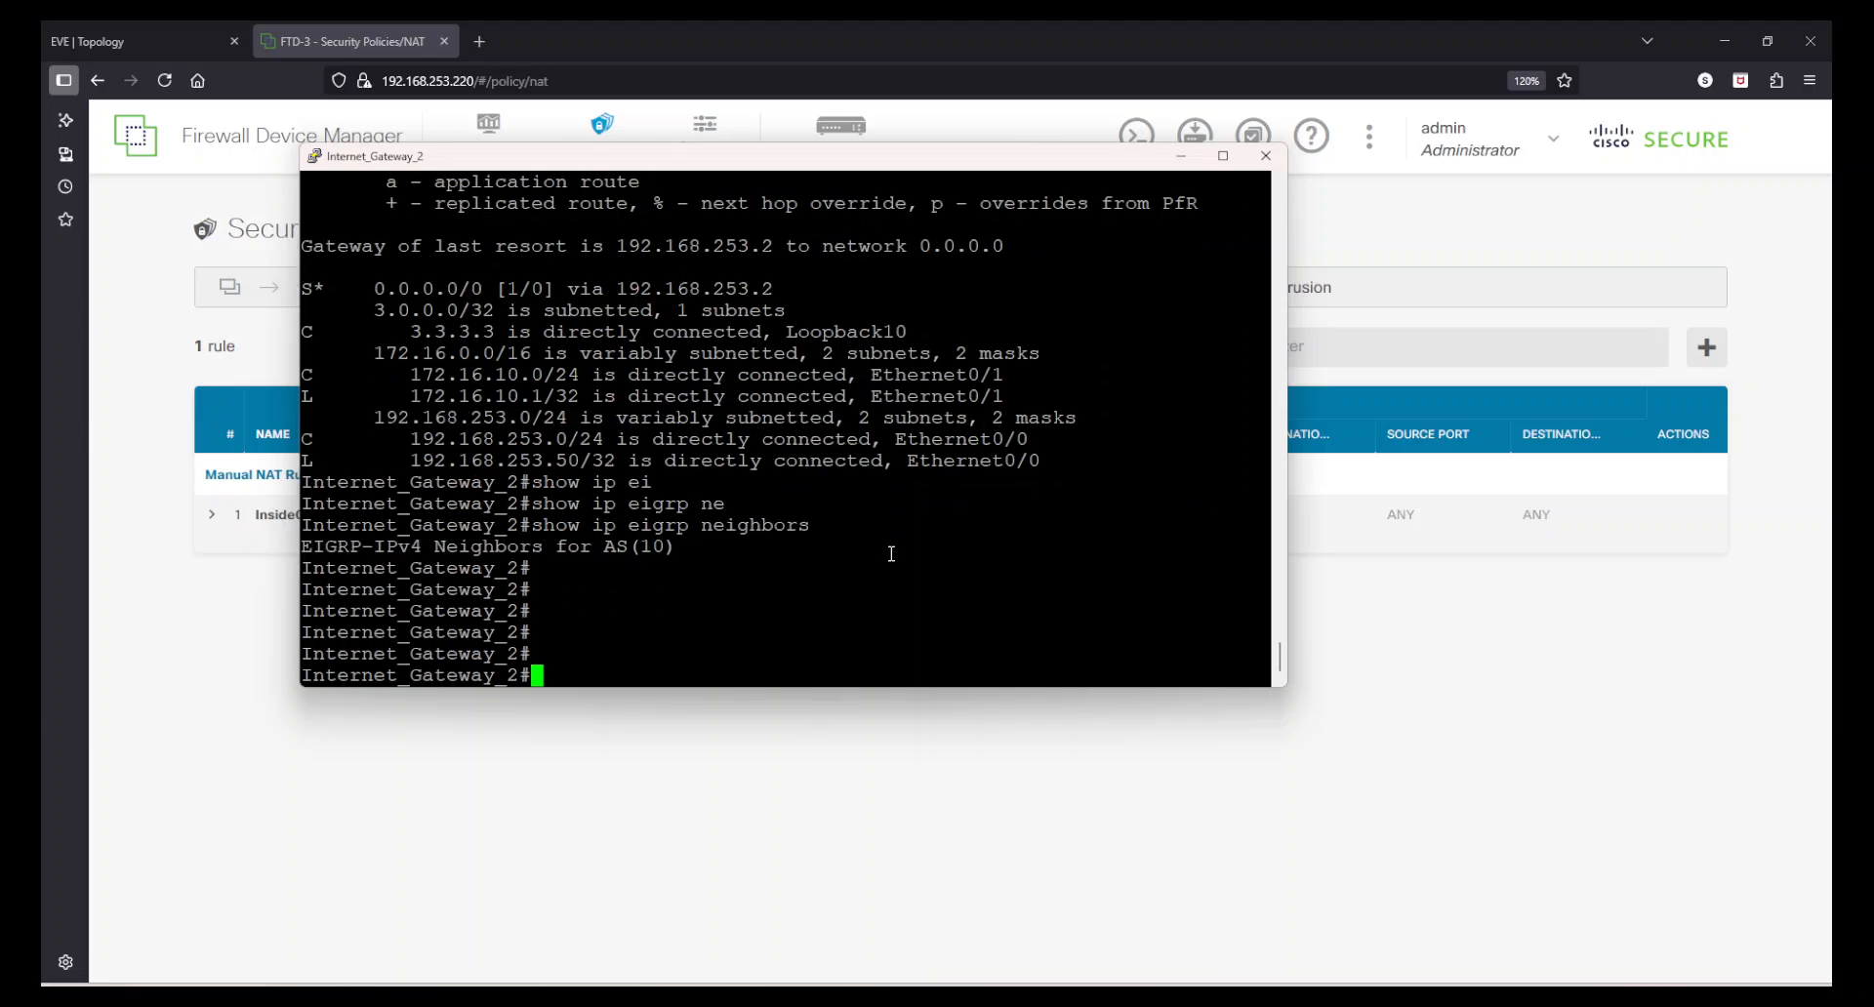
Display the router section of the gateway's running configuration with sh run | sec router
text(shwo run)
key(BackSpace)
key(BackSpace)
key(BackSpace)
key(BackSpace)
key(BackSpace)
key(BackSpace)
text(run | sec rout)
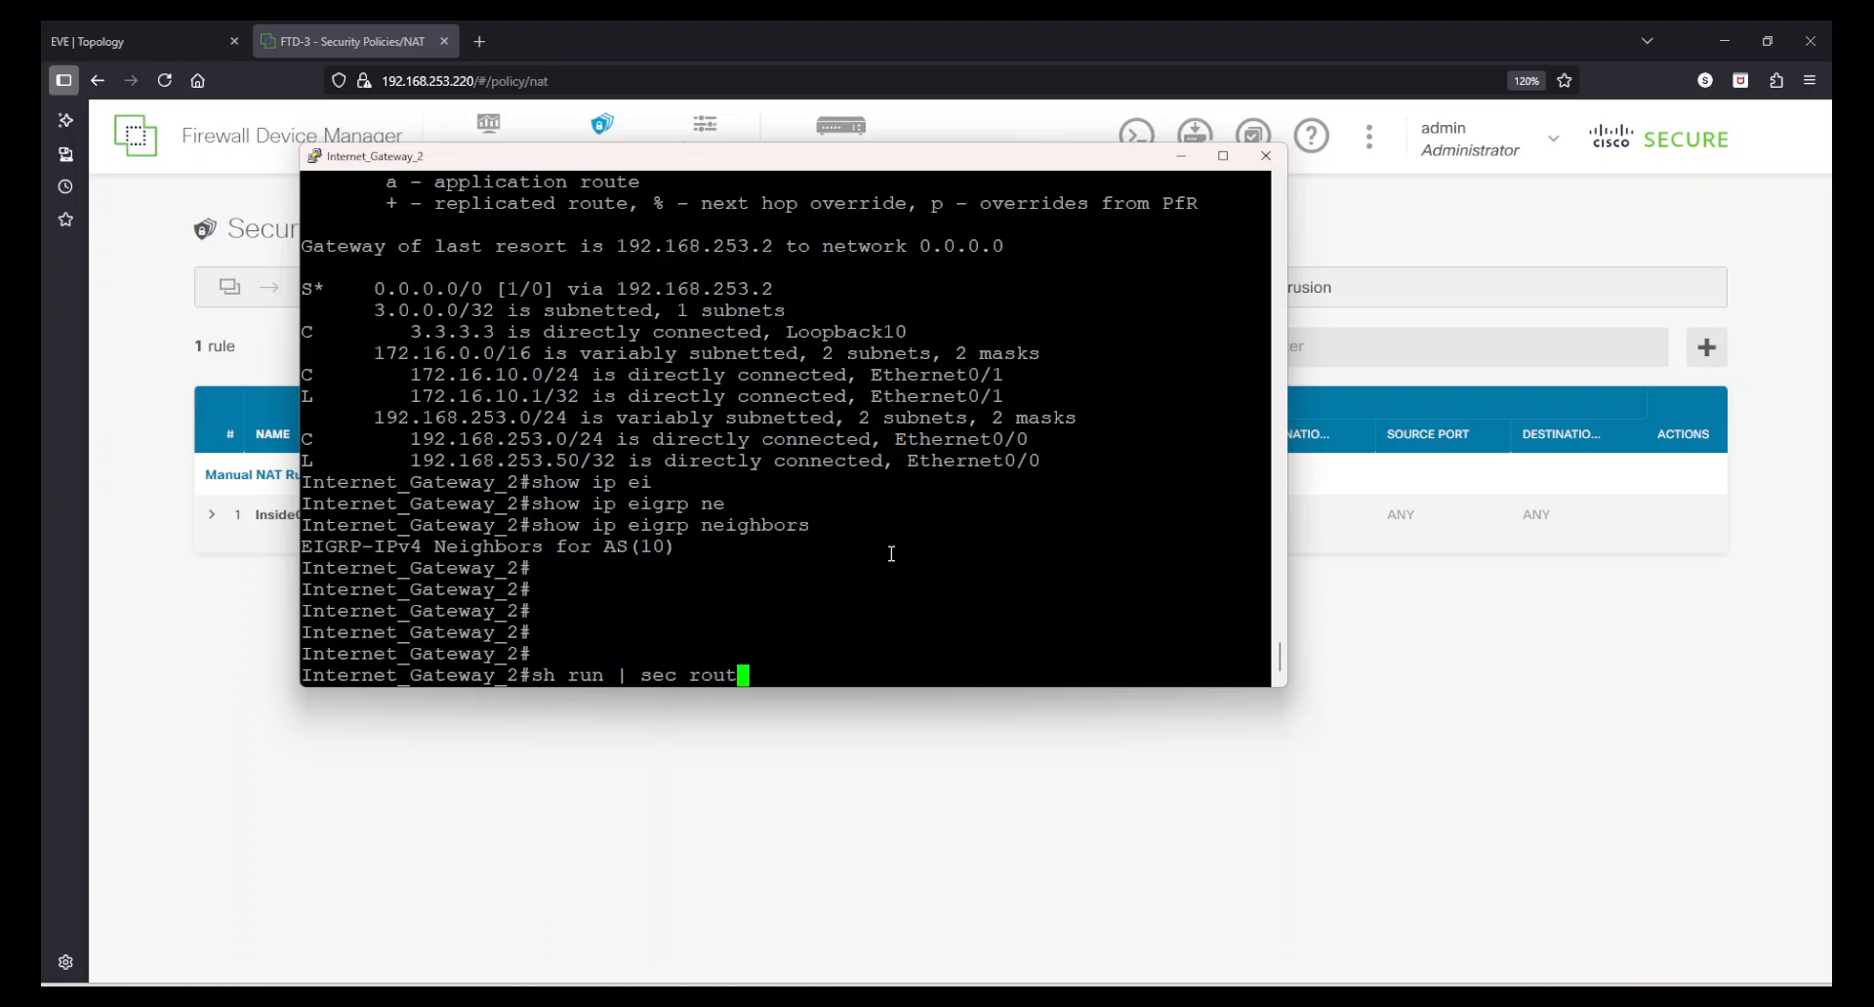
text(er)
key(Return)
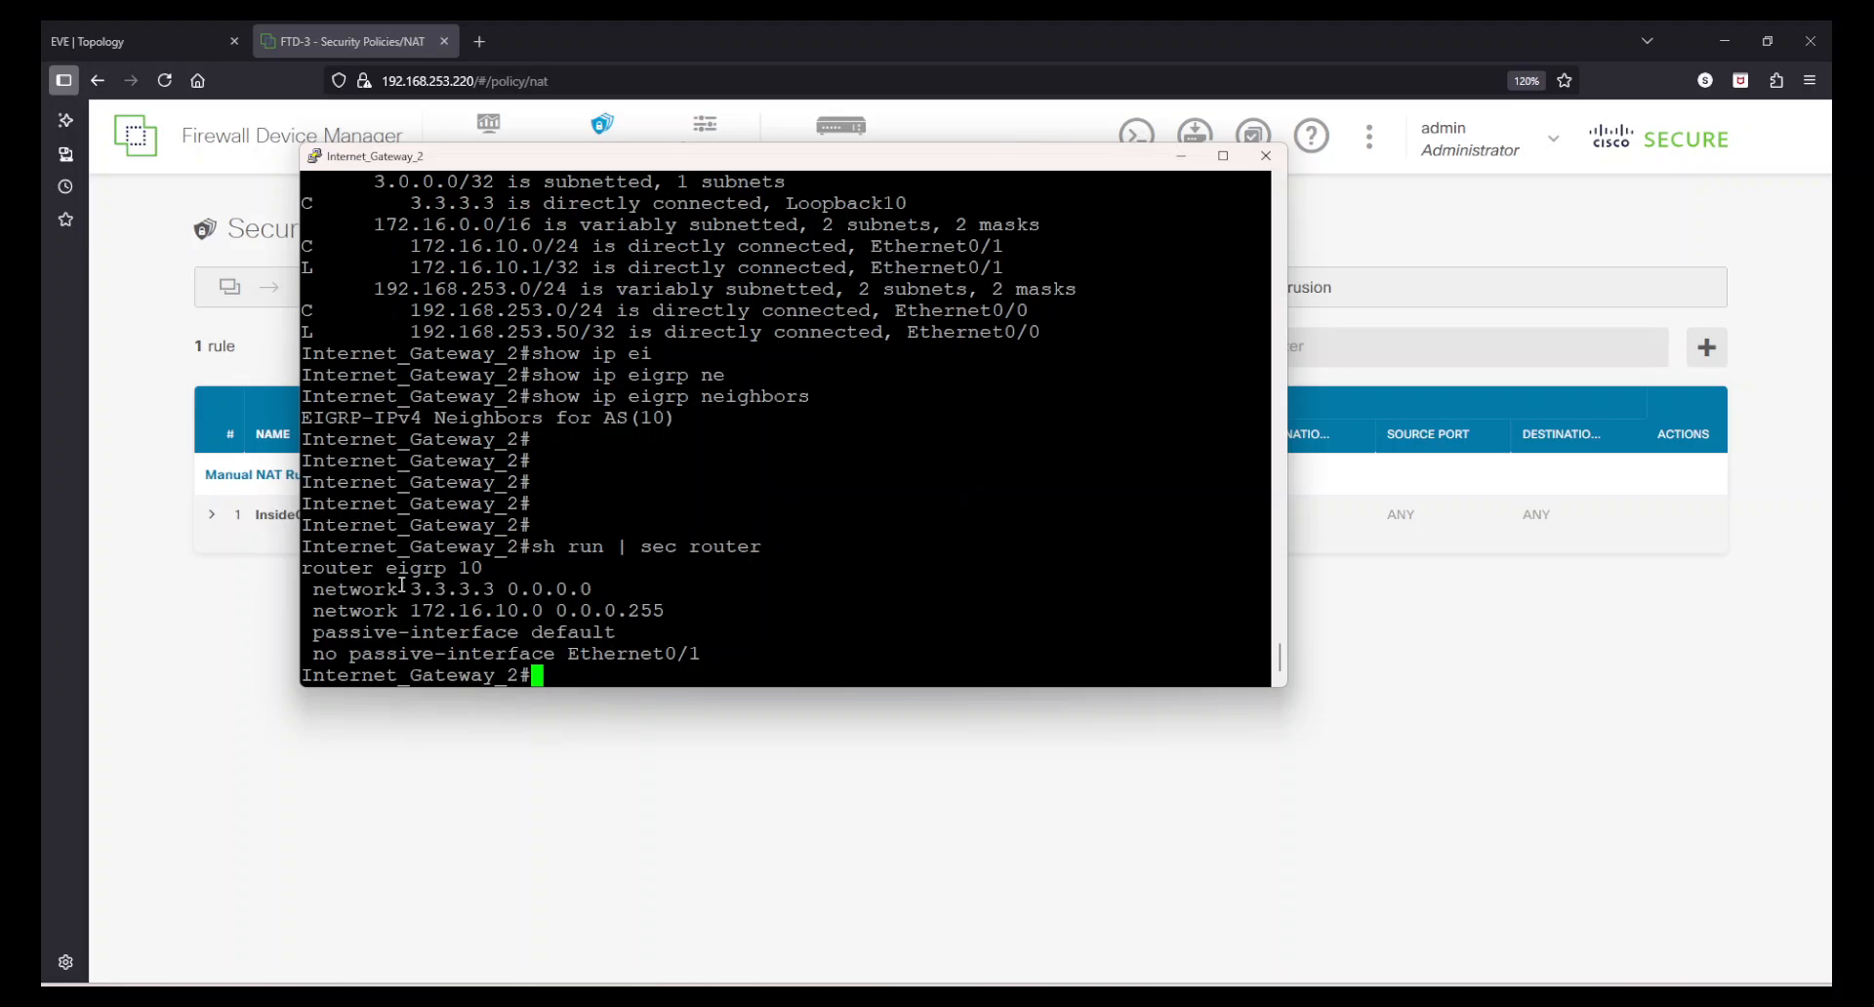
Examine the gateway's EIGRP 10 configuration and the neighbour adjacency log message in the terminal
drag(381, 556, 769, 655)
click(769, 656)
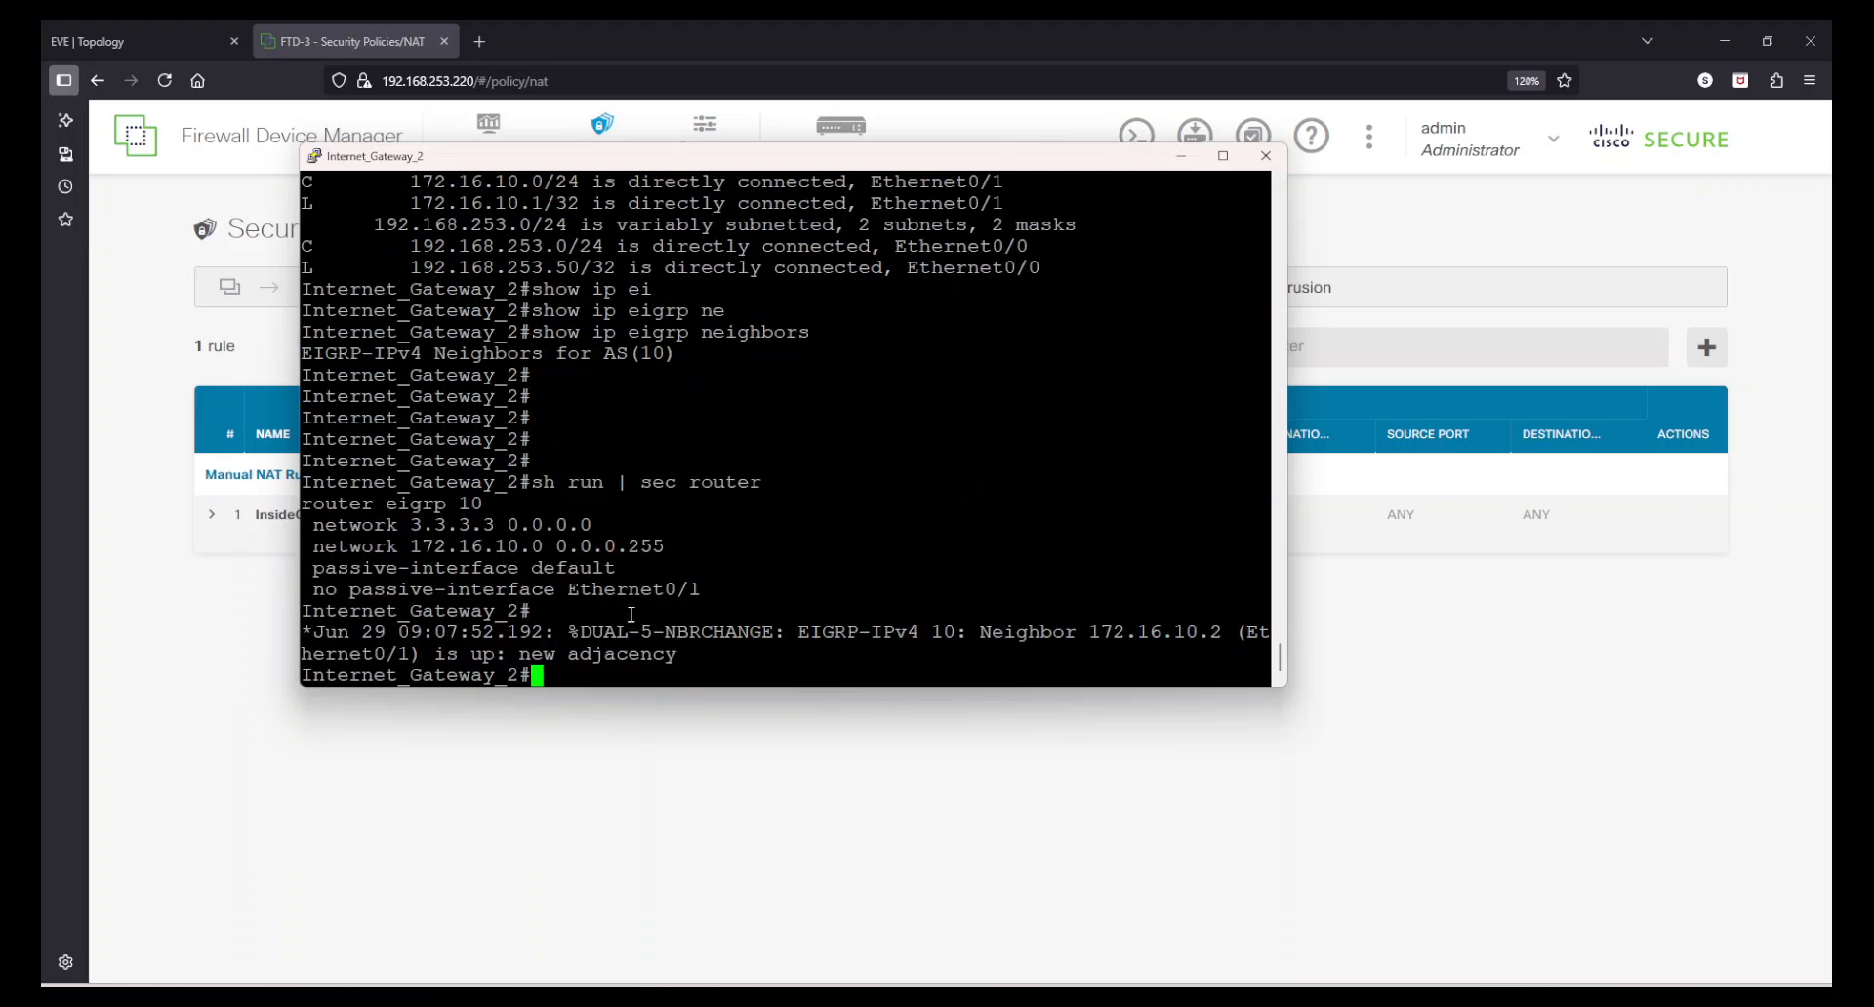
mouse_move(566, 621)
mouse_down()
mouse_move(757, 644)
mouse_move(580, 633)
mouse_up()
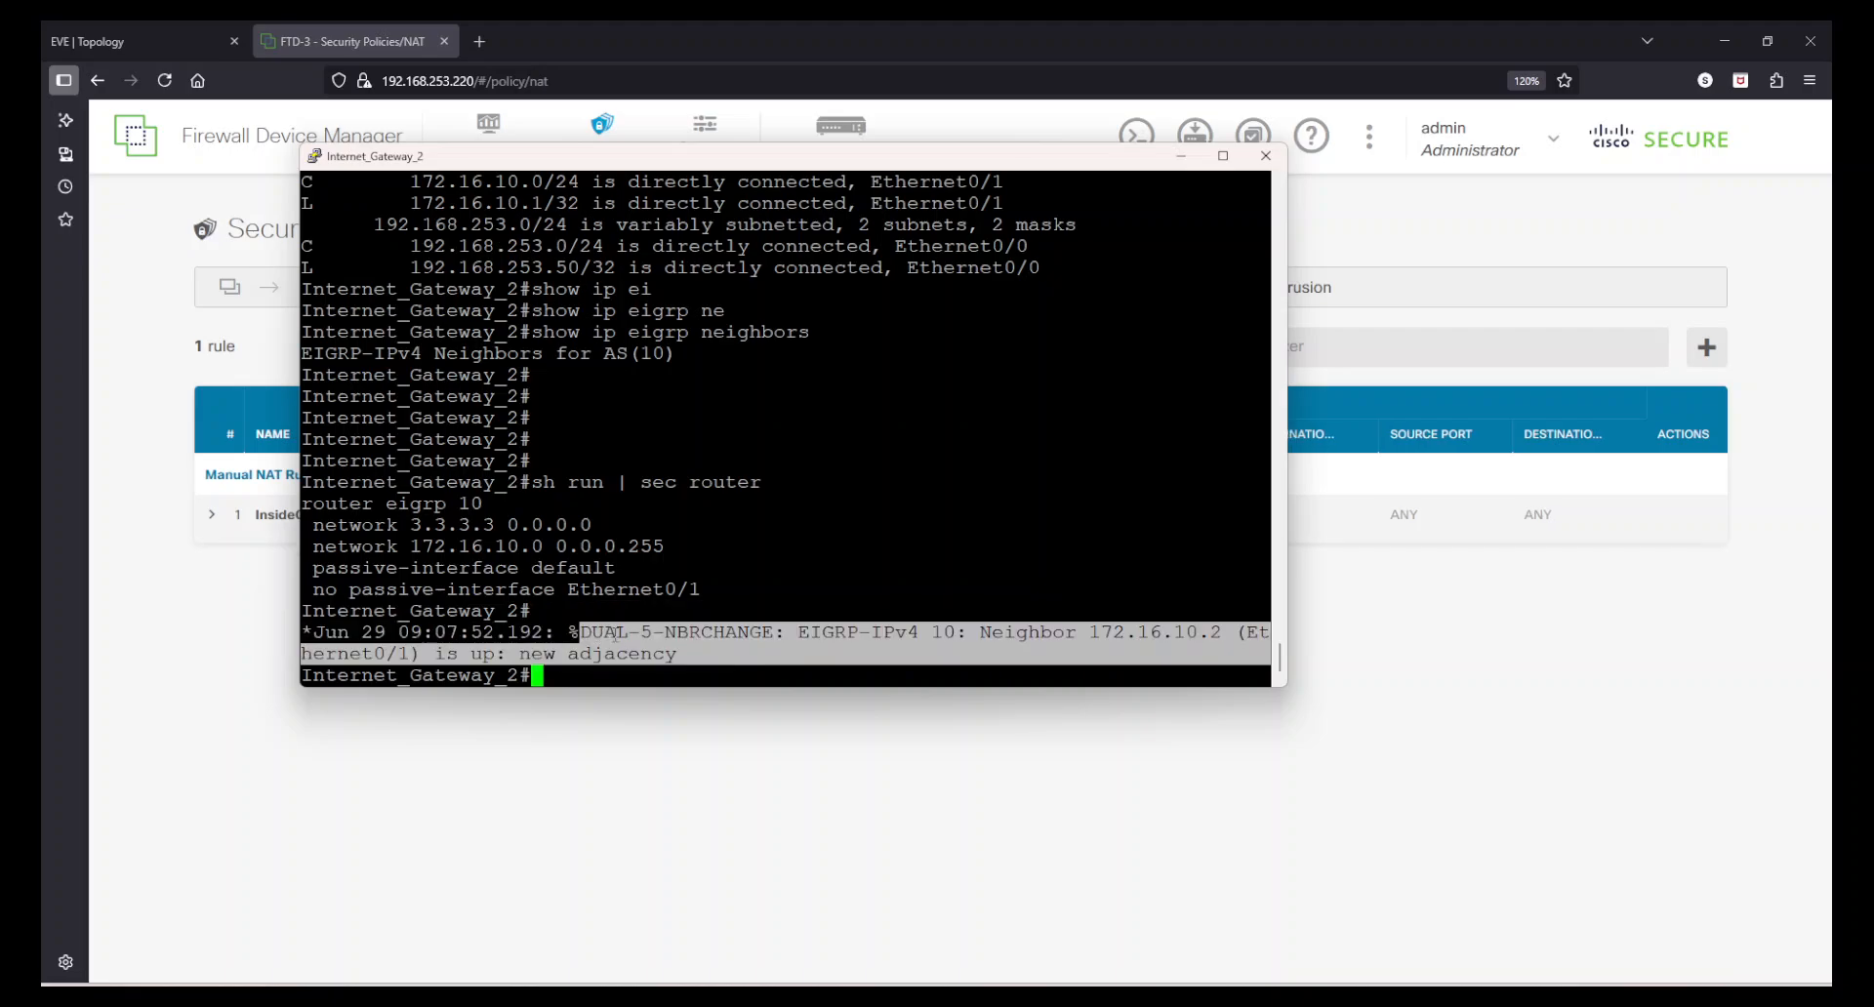
click(1136, 430)
Display the gateway's routing table with show ip route, examine the EIGRP route to 10.0.0.0, and put the terminal away
text(s)
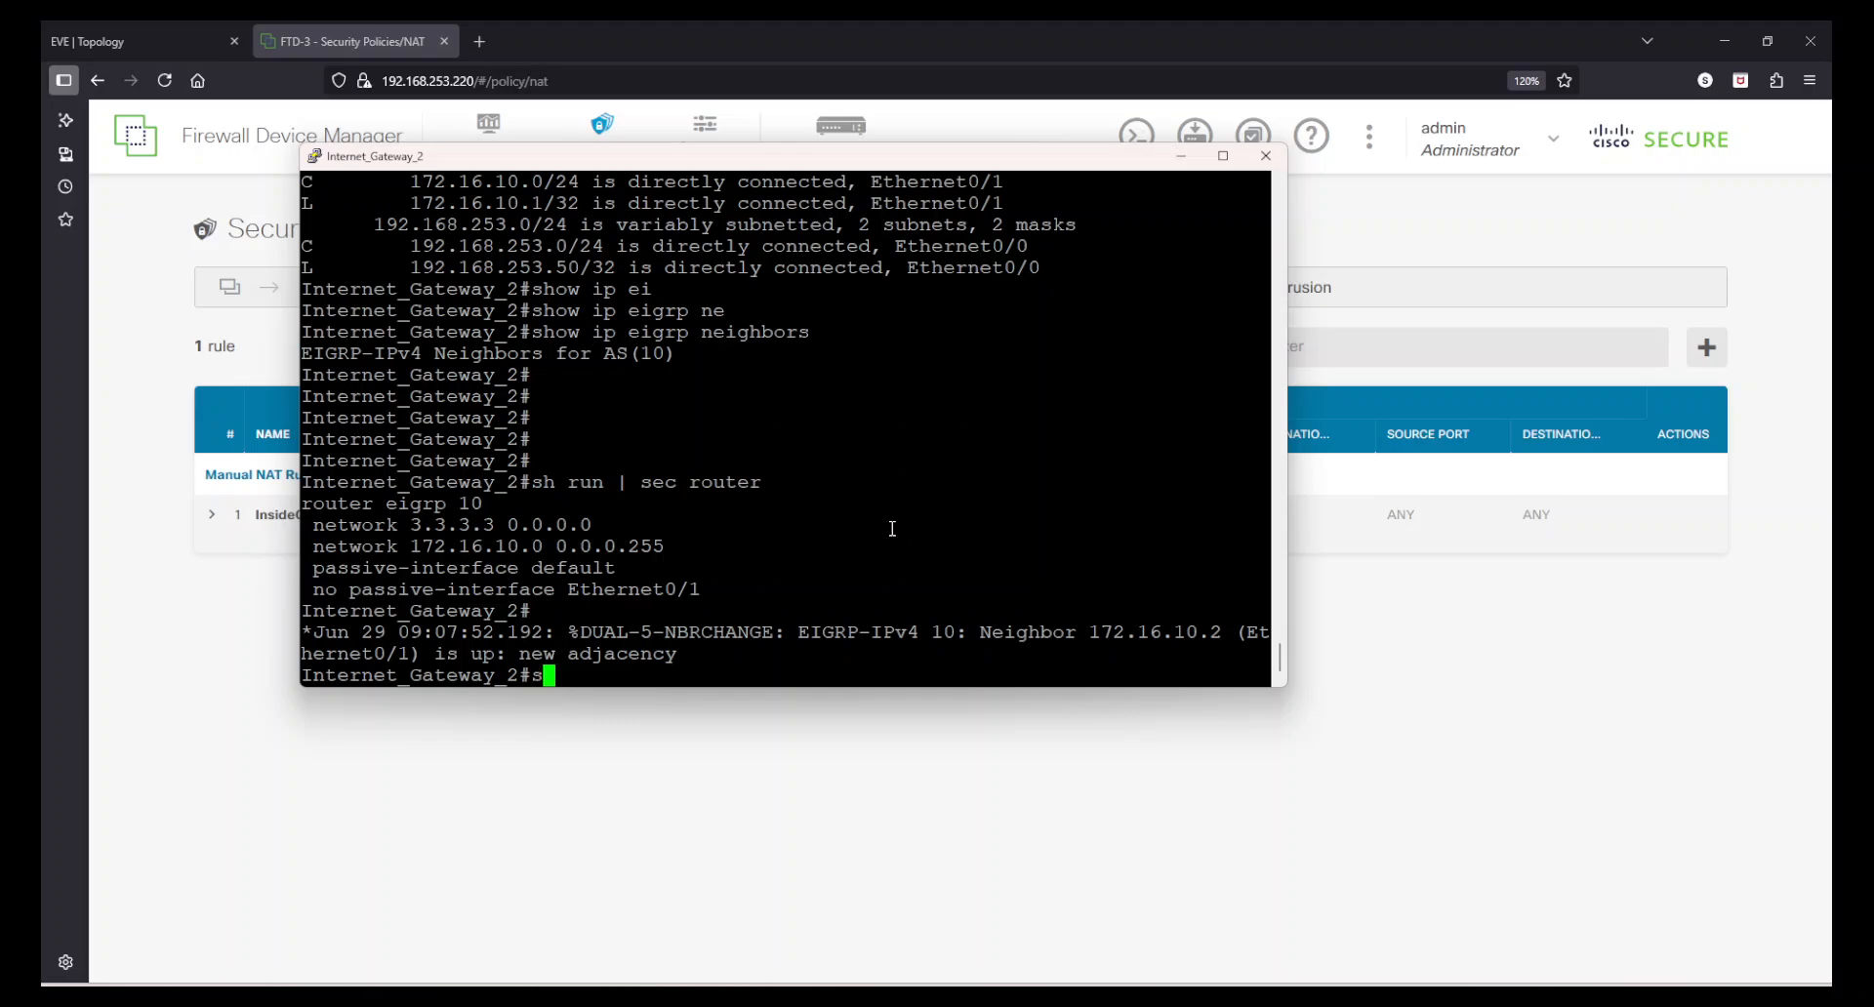
text(how ip route)
key(Return)
key(space)
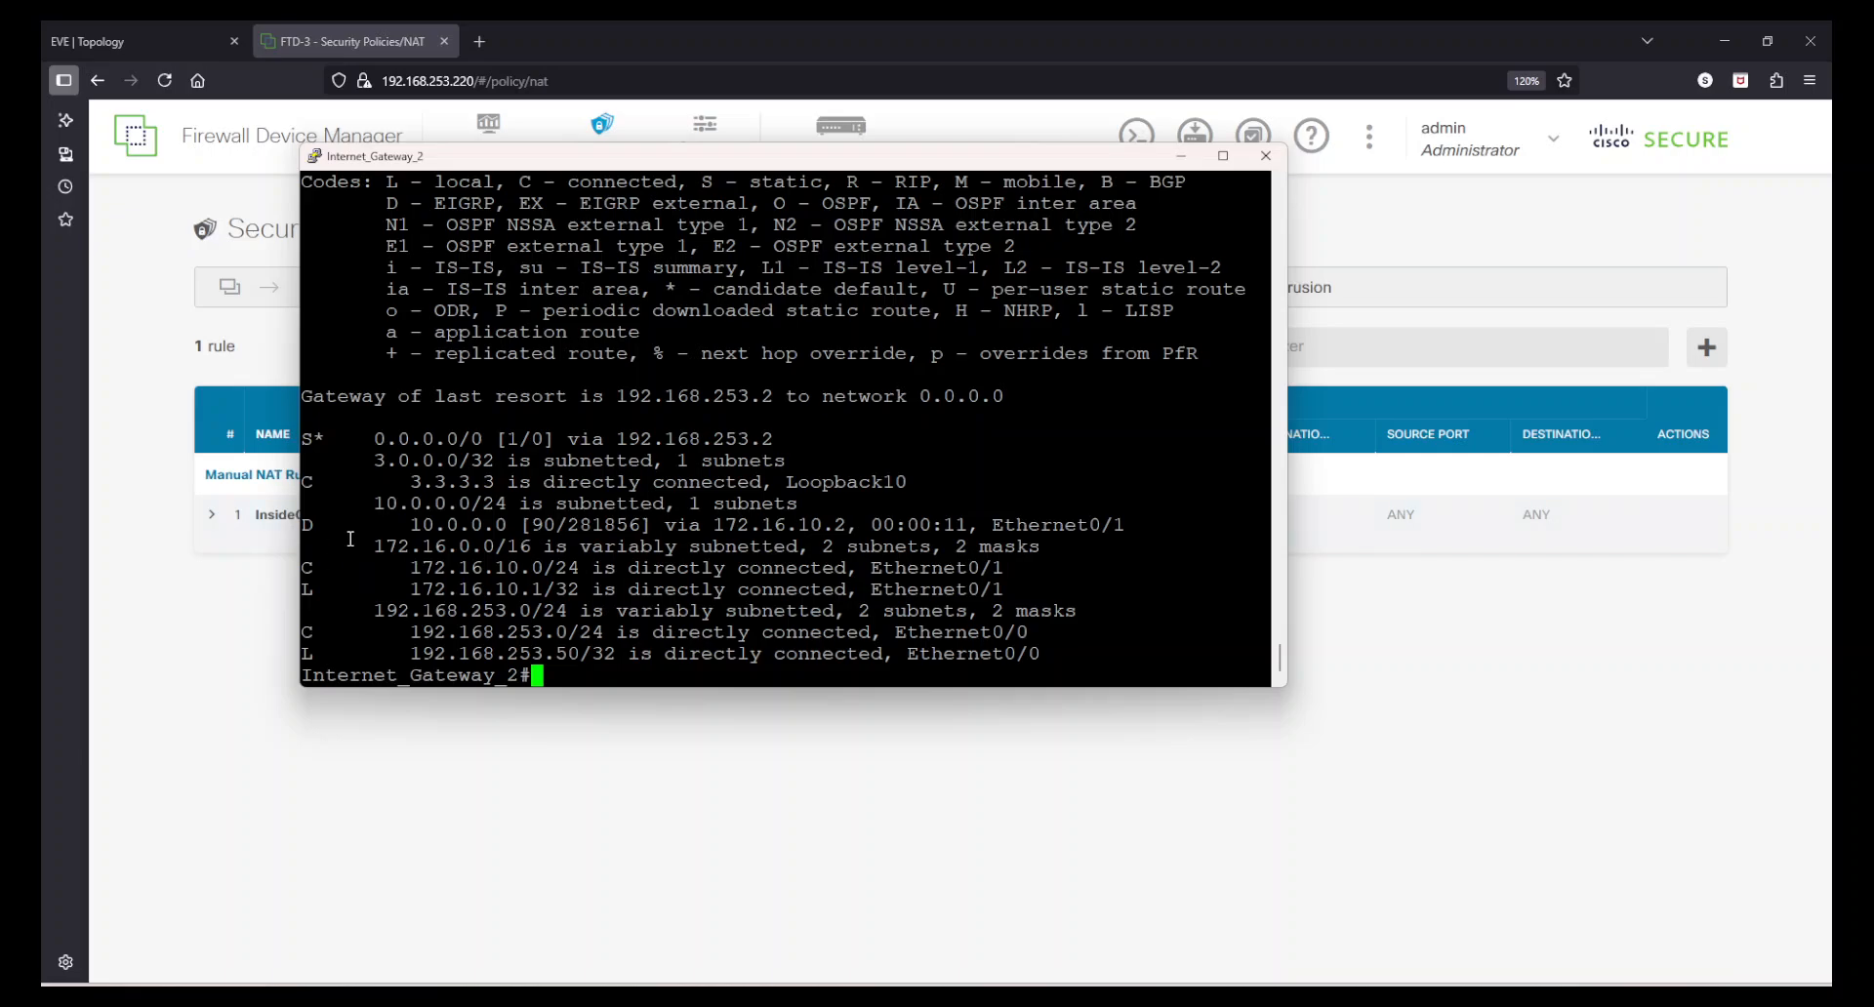
drag(308, 525, 1144, 529)
click(1143, 531)
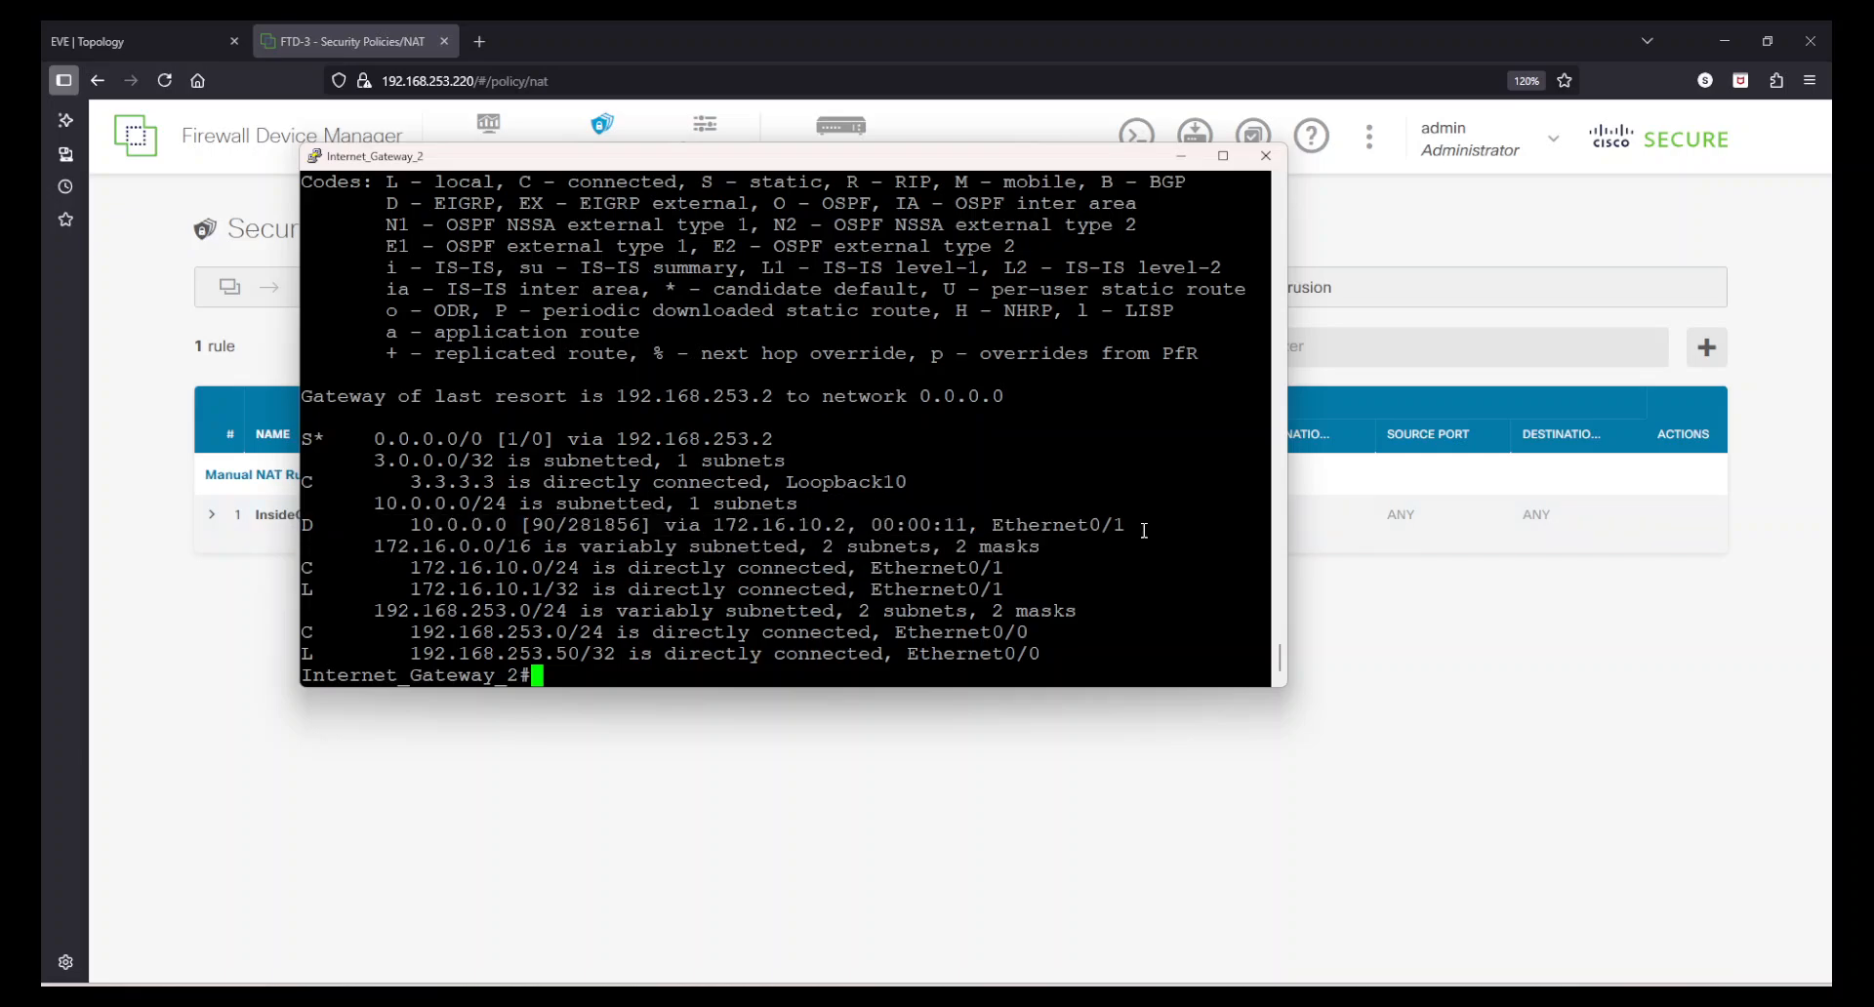
click(1260, 168)
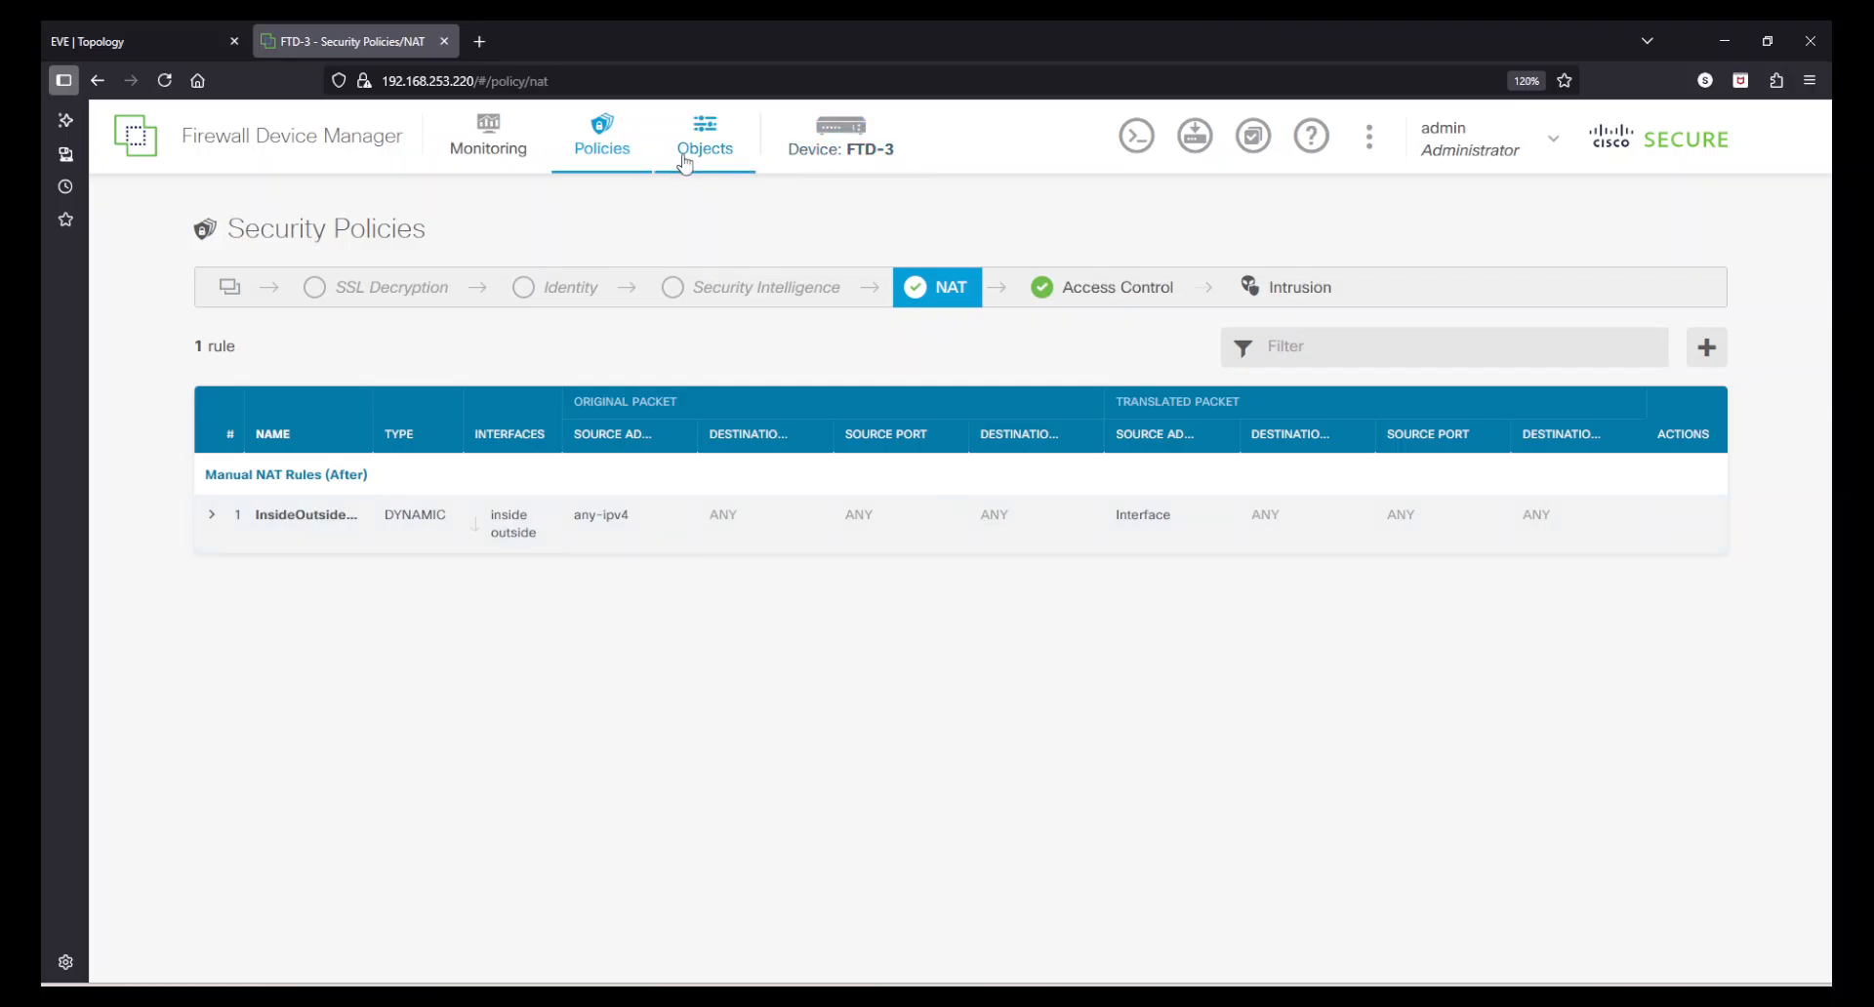
Run Show routes from FTD-3's routing settings, examine the EIGRP route to 3.3.3.3, and close the CLI console
click(858, 148)
click(681, 774)
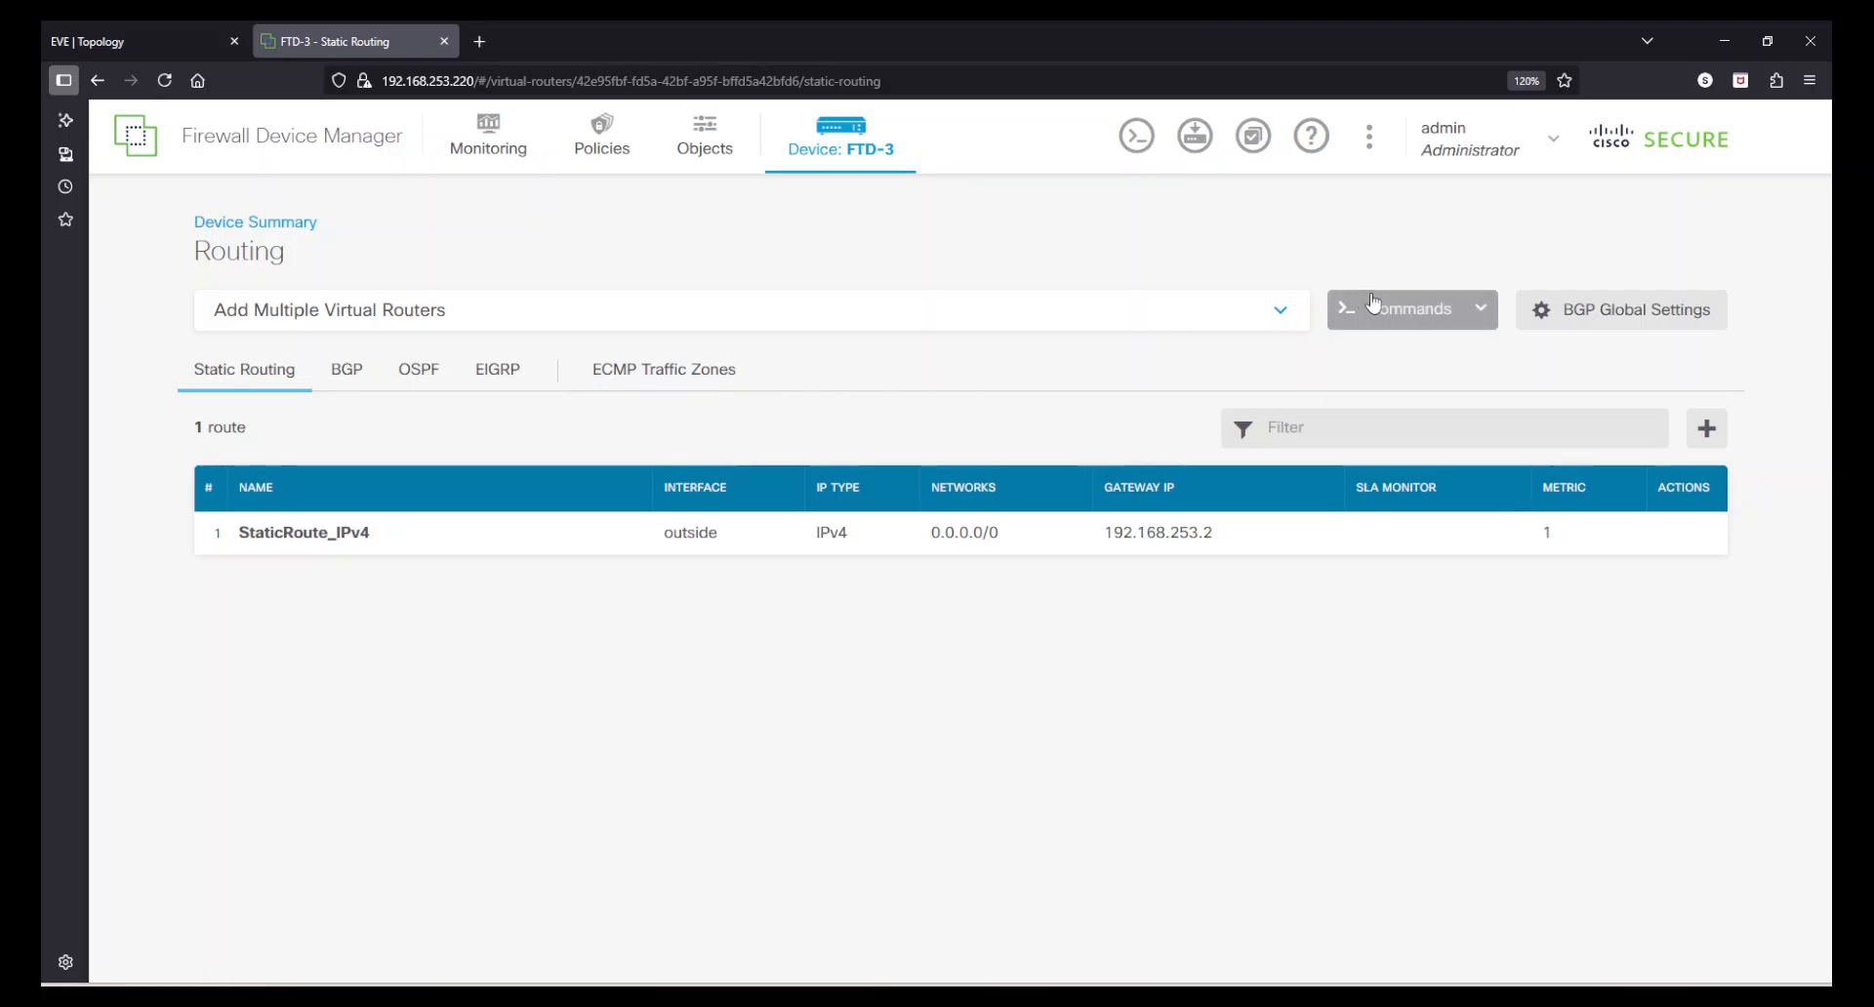
click(1420, 312)
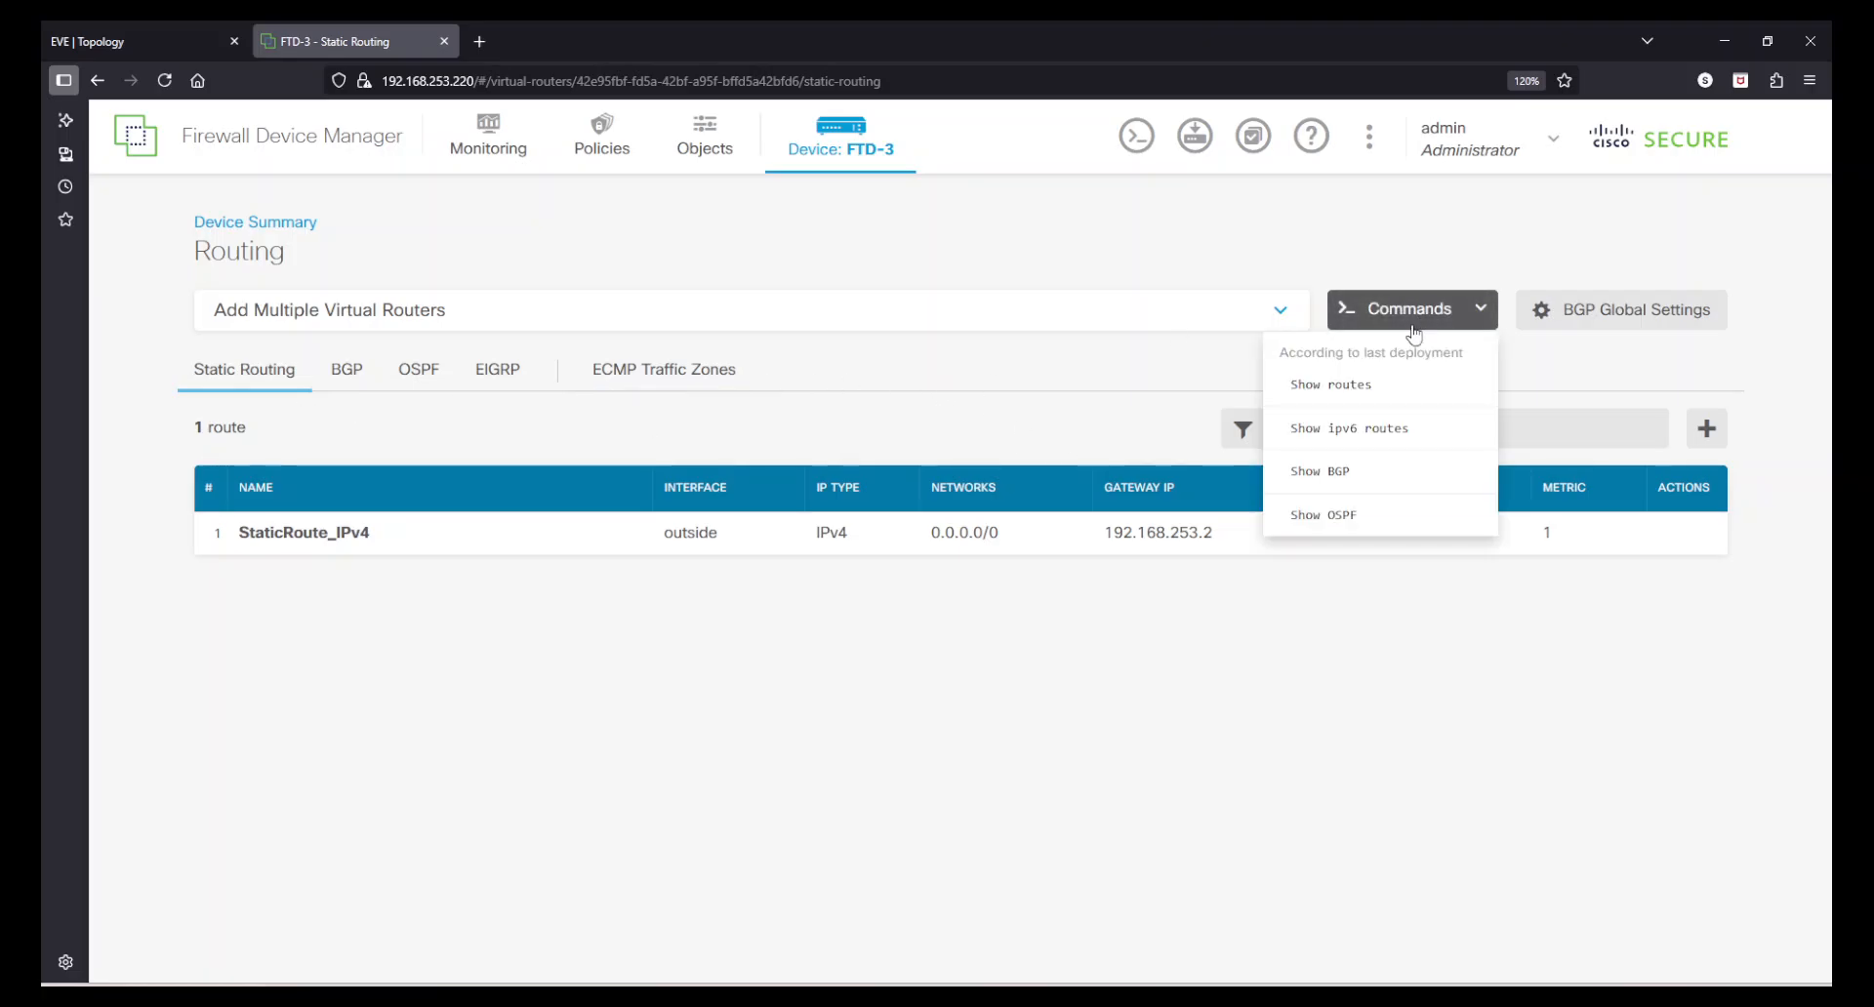
click(1378, 398)
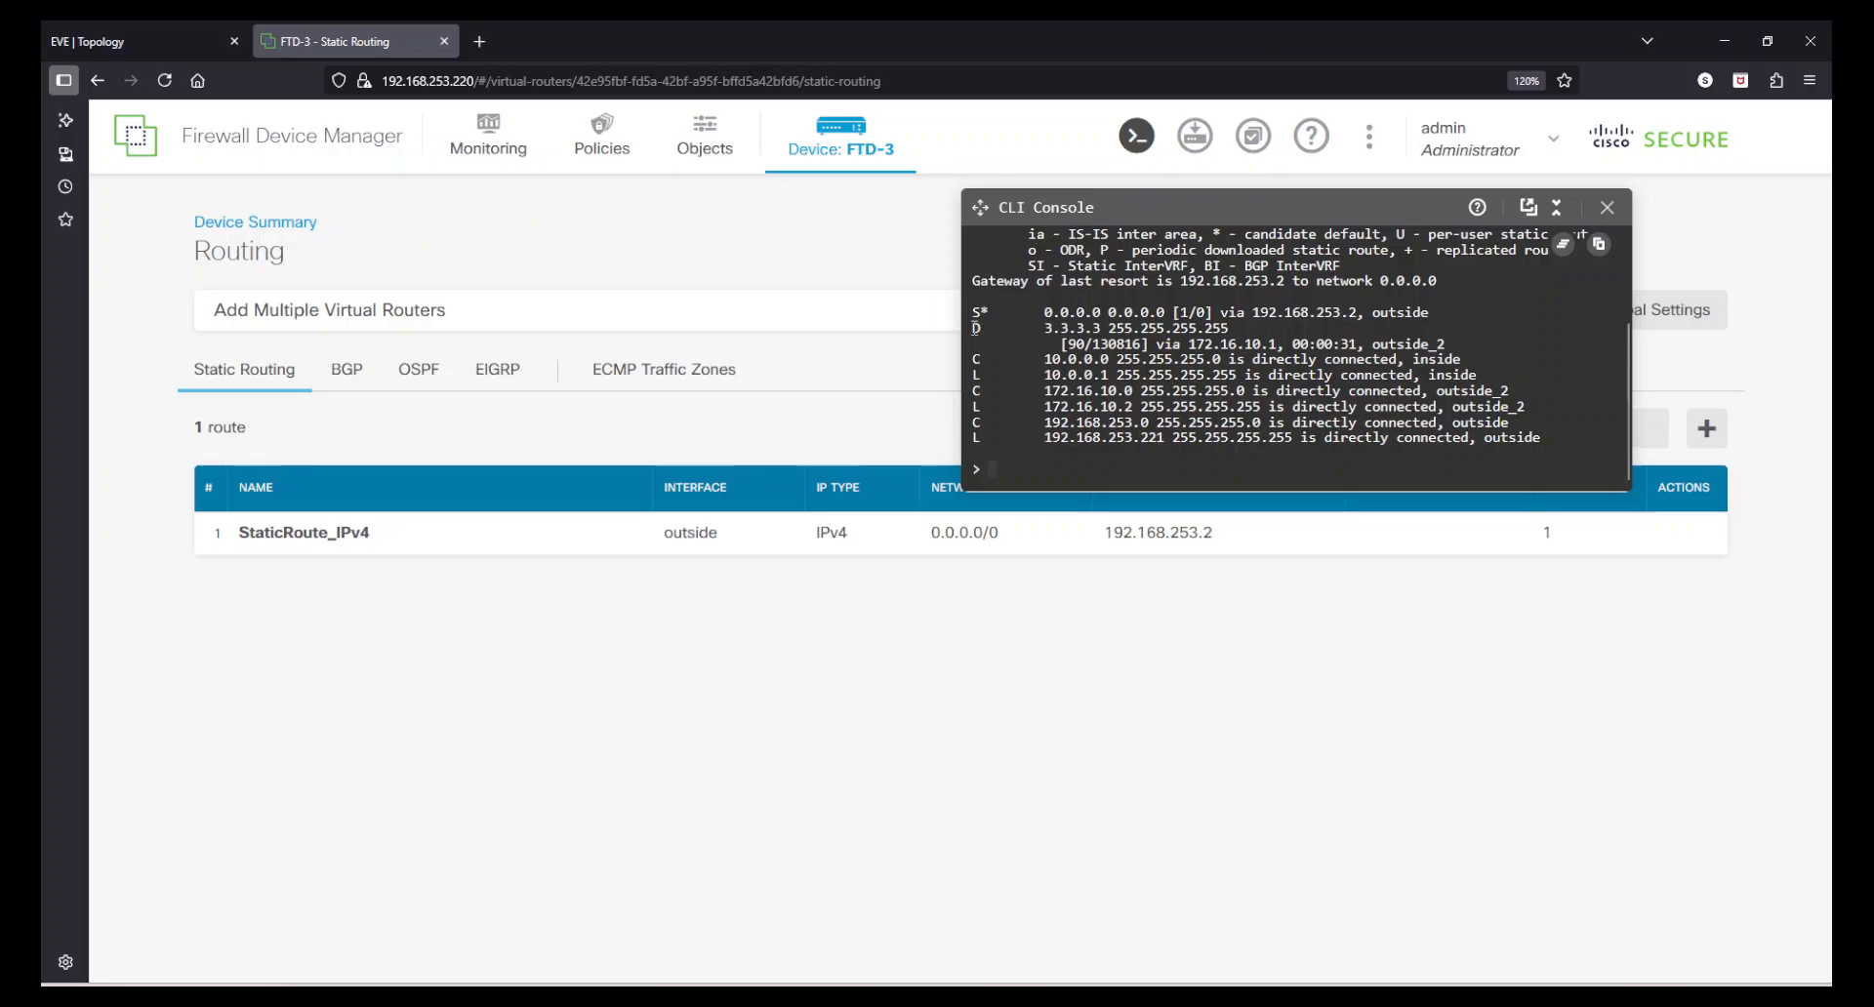
drag(973, 326, 1464, 346)
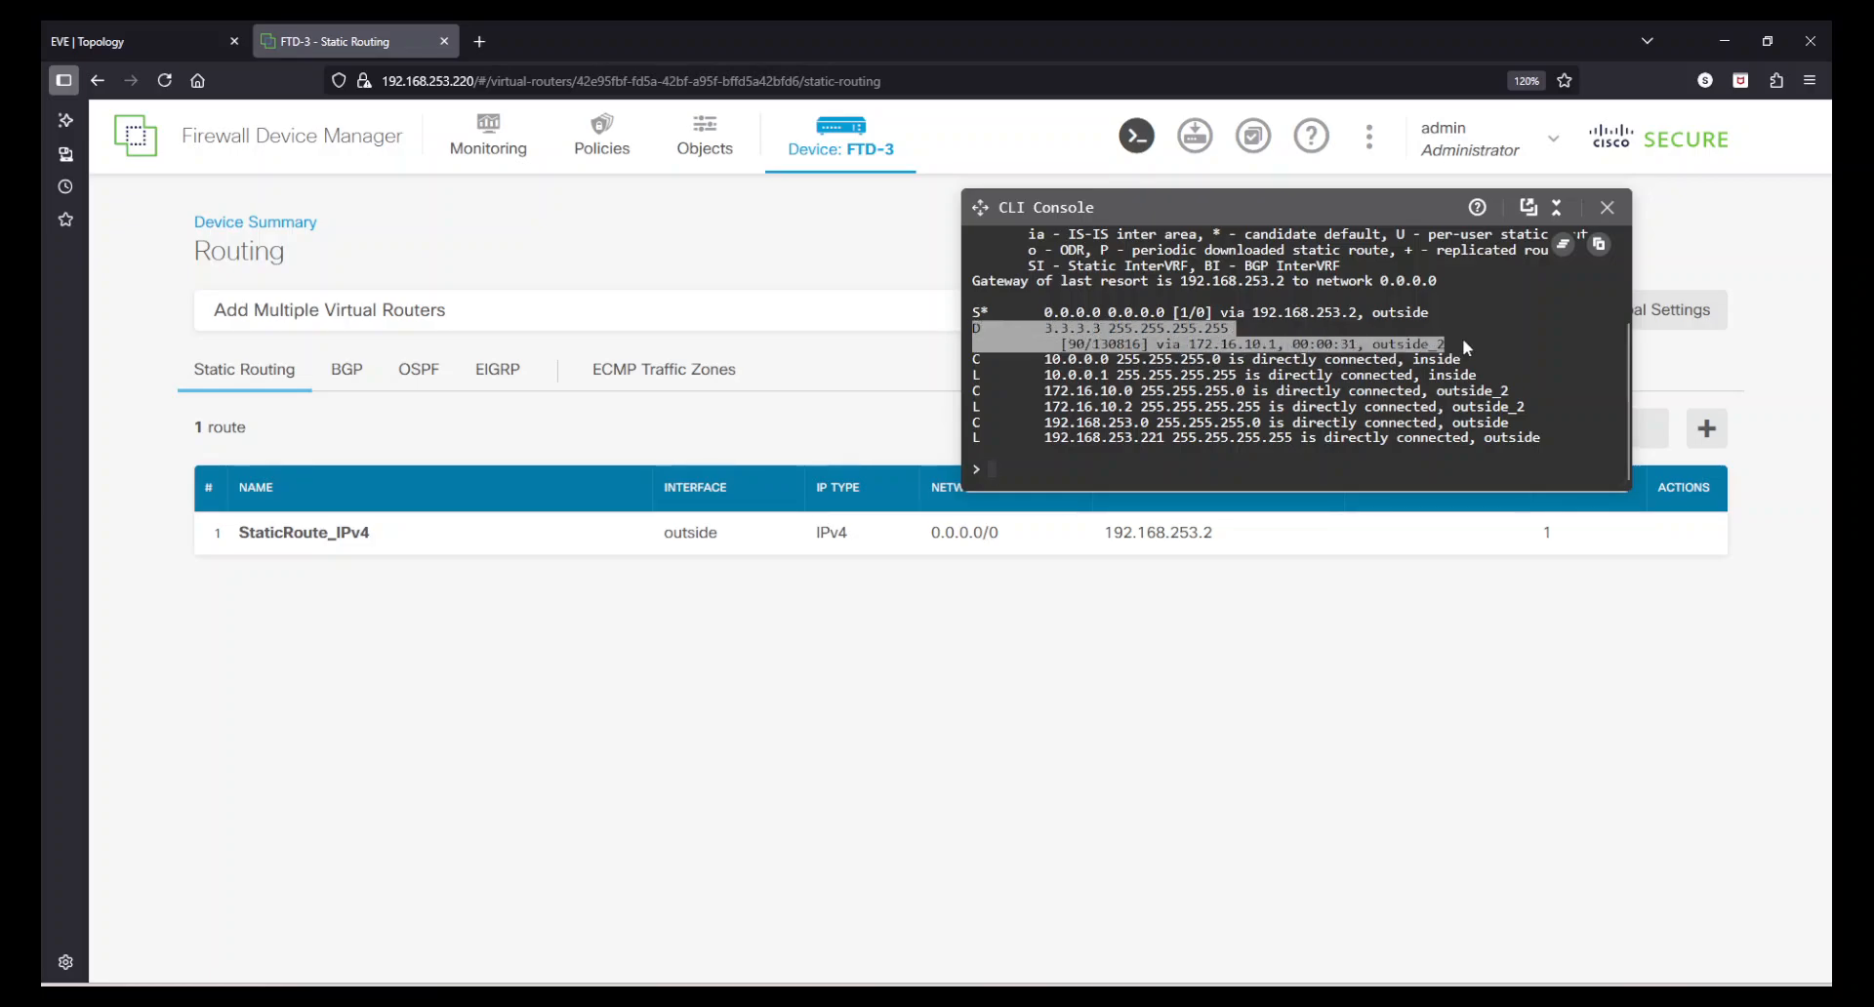
click(1462, 337)
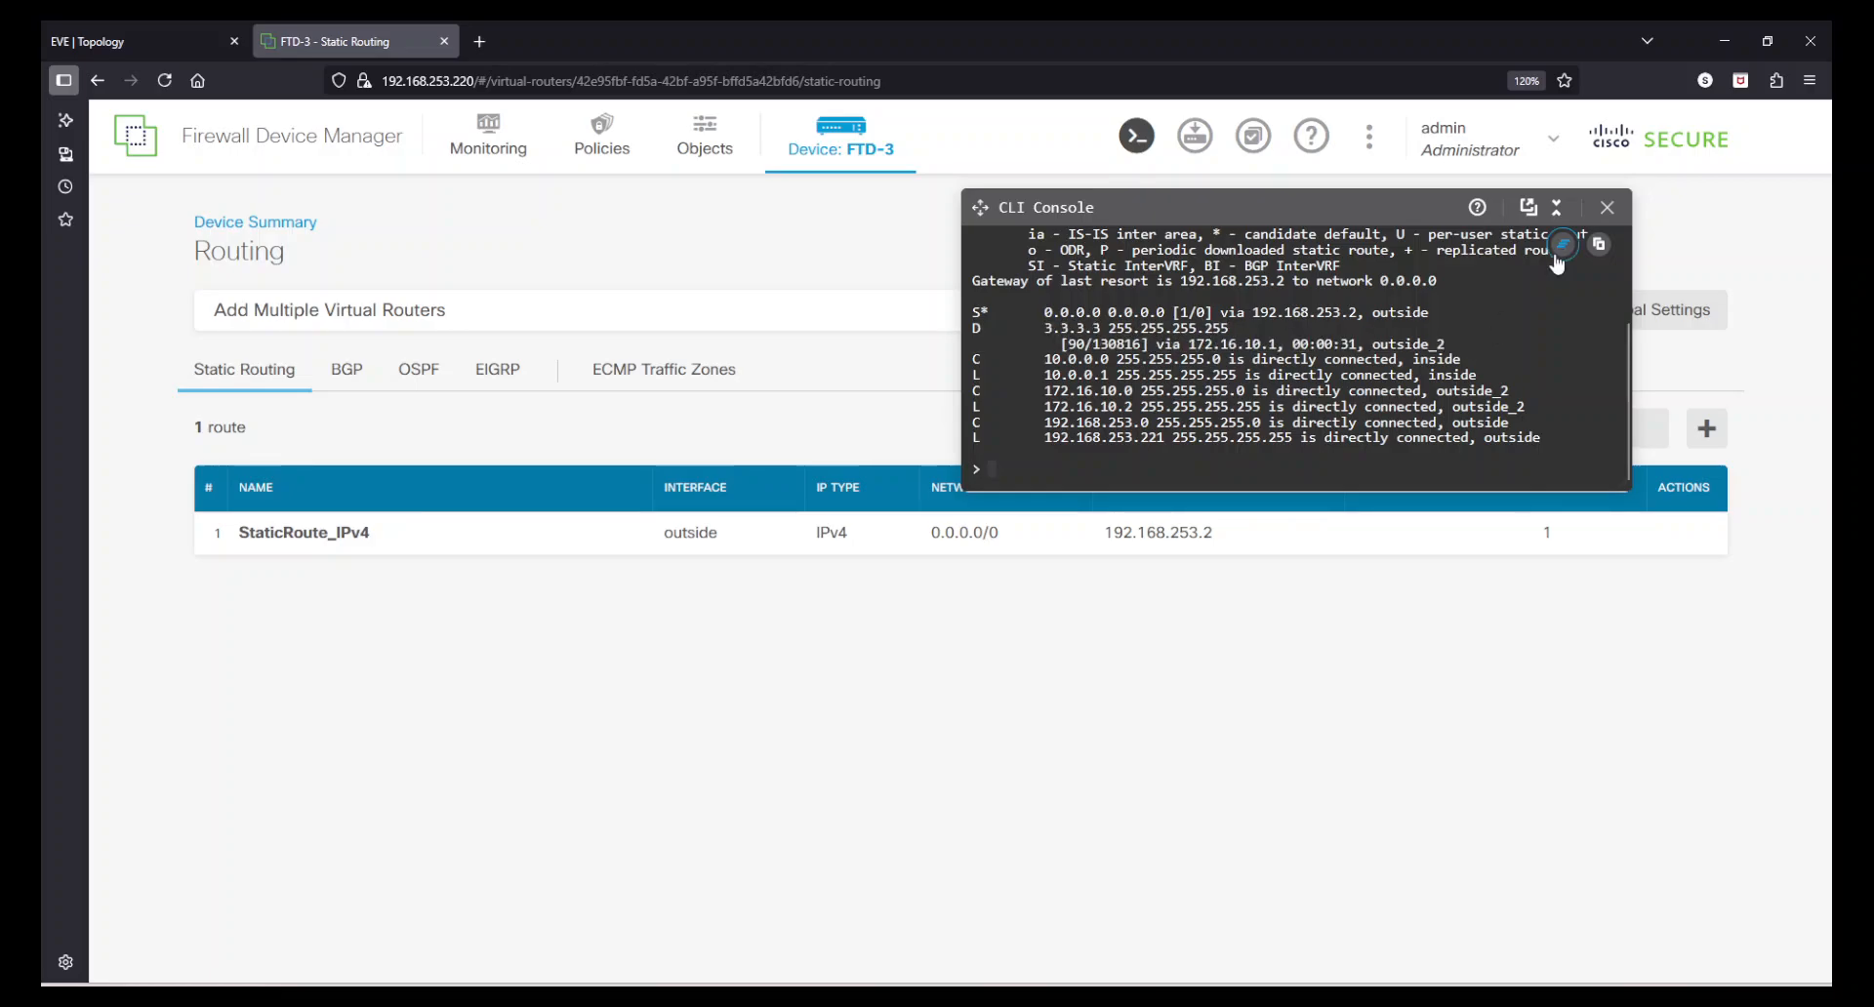
click(1607, 207)
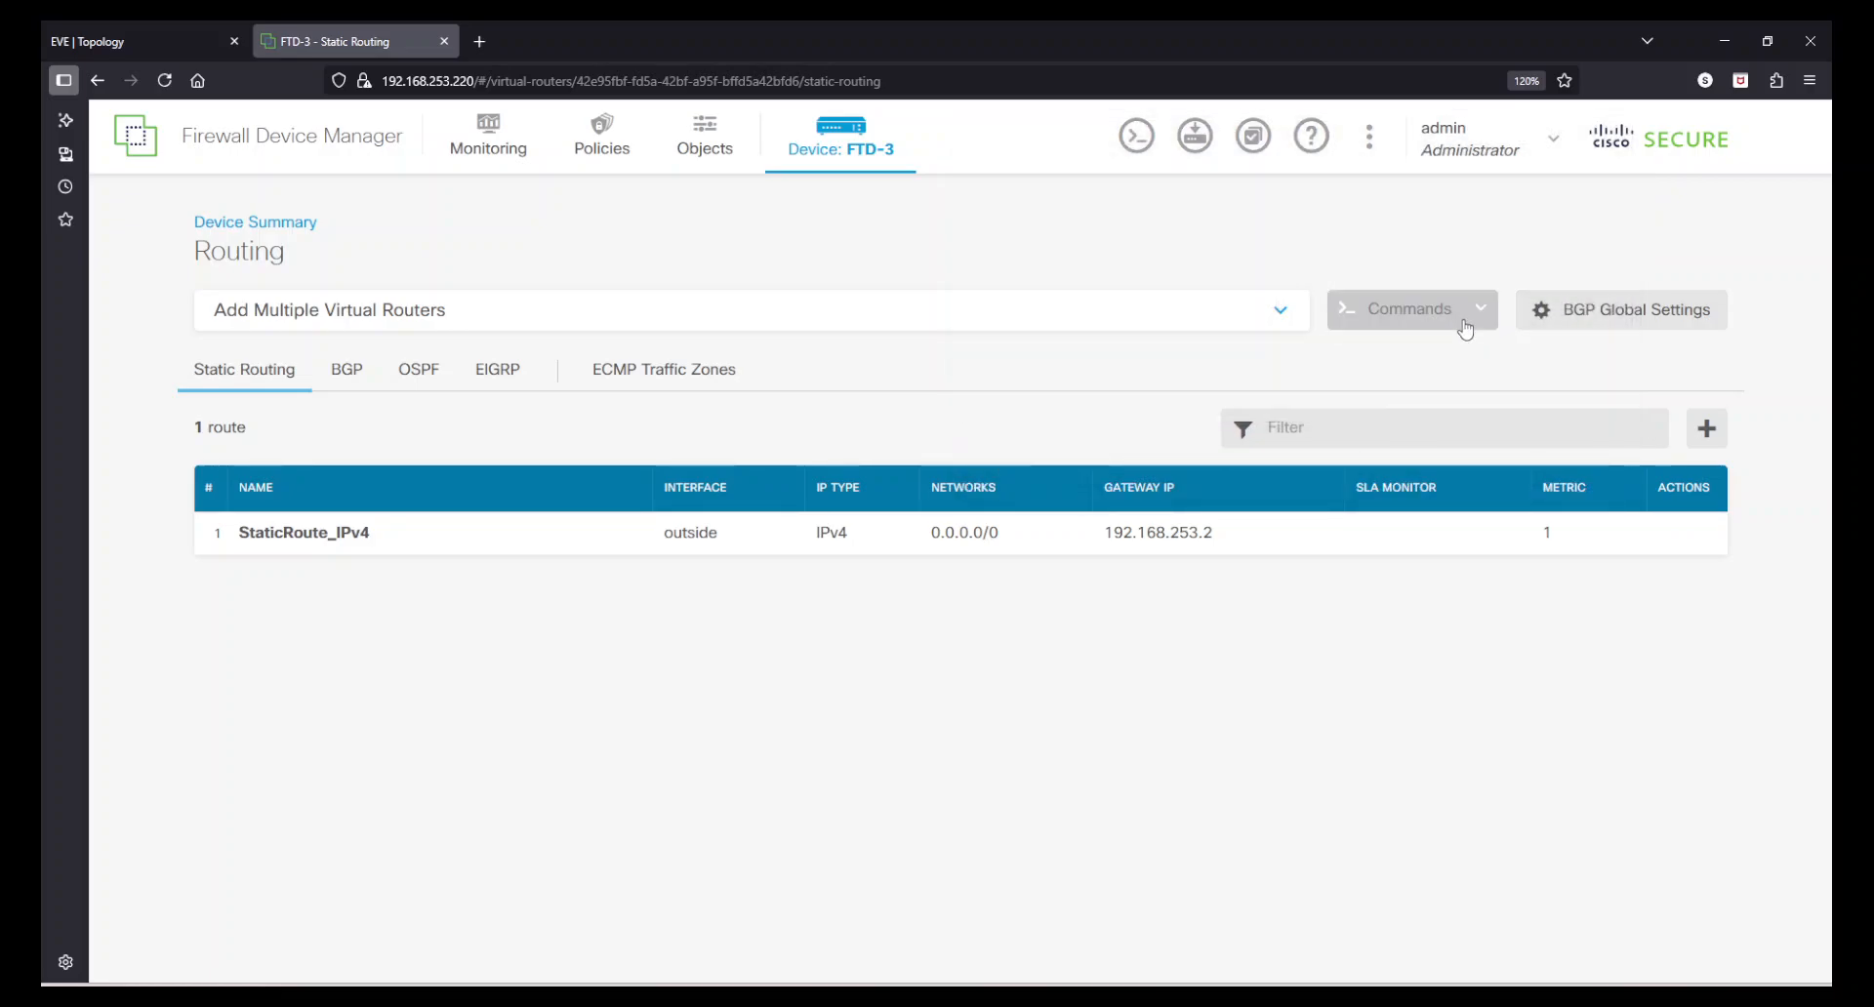
Check the available routing show commands and the EIGRP object list in FTD-3's routing settings
click(1381, 327)
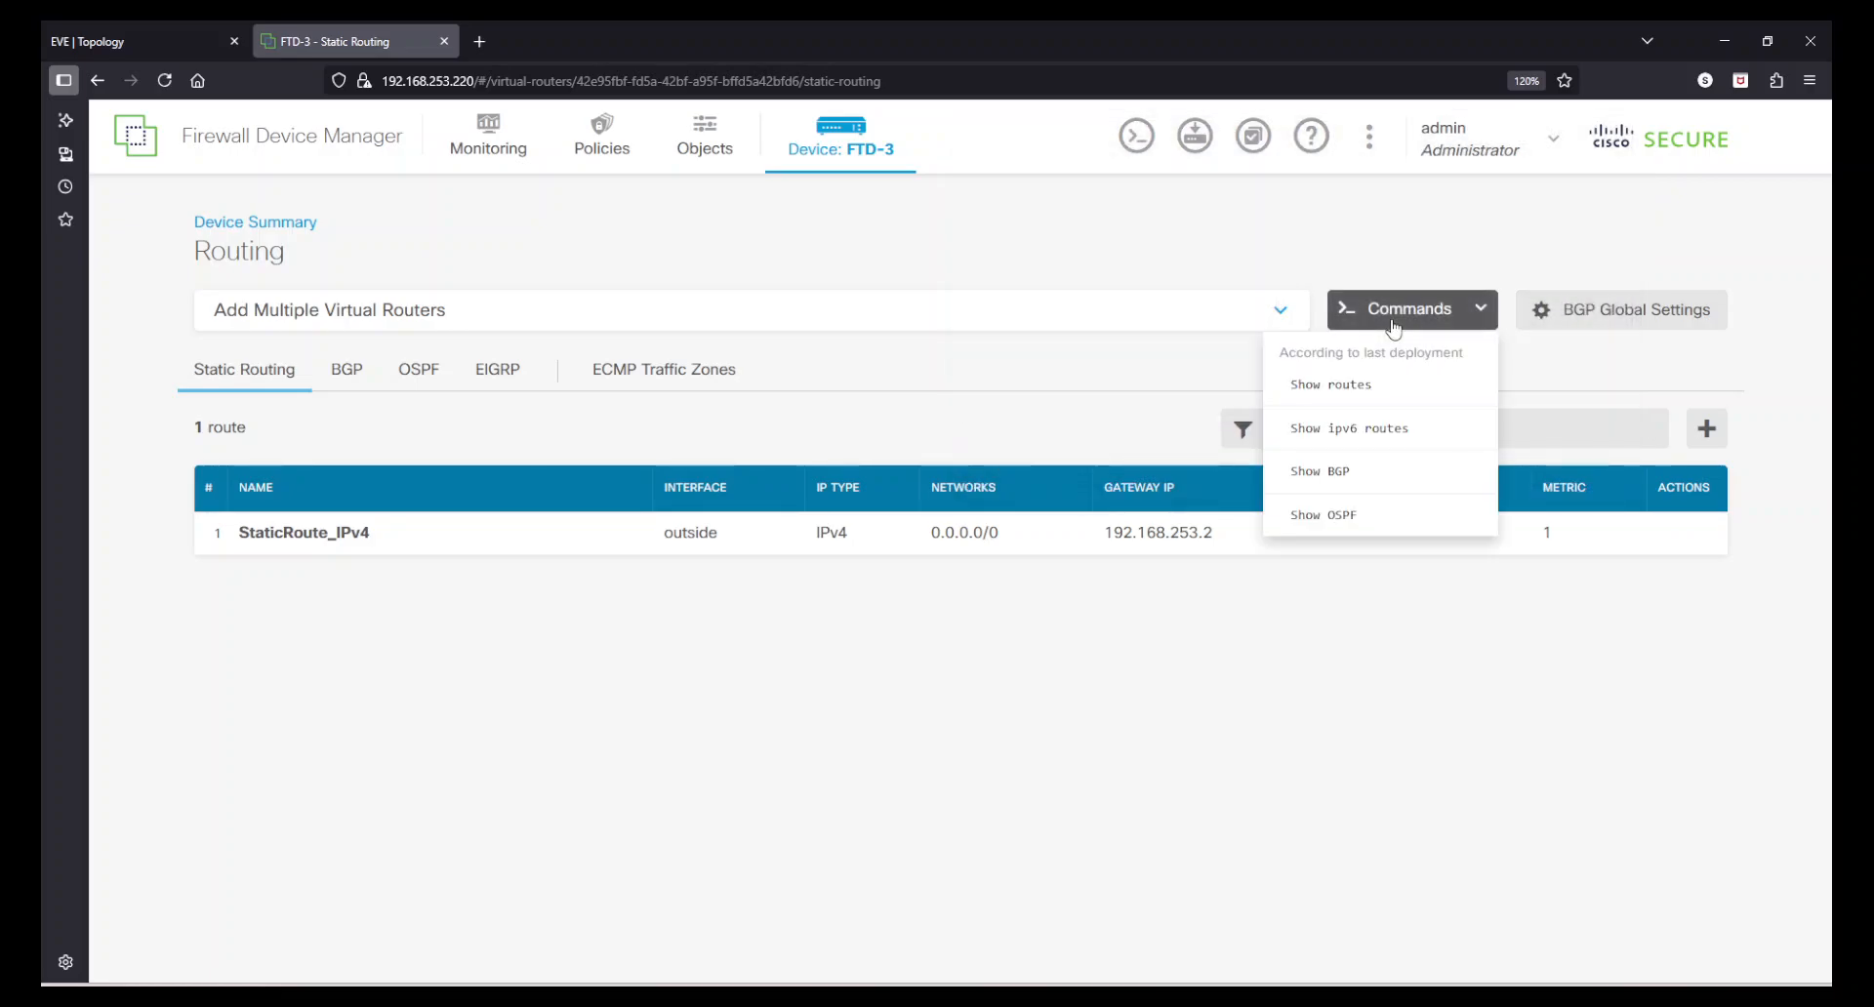
click(1346, 673)
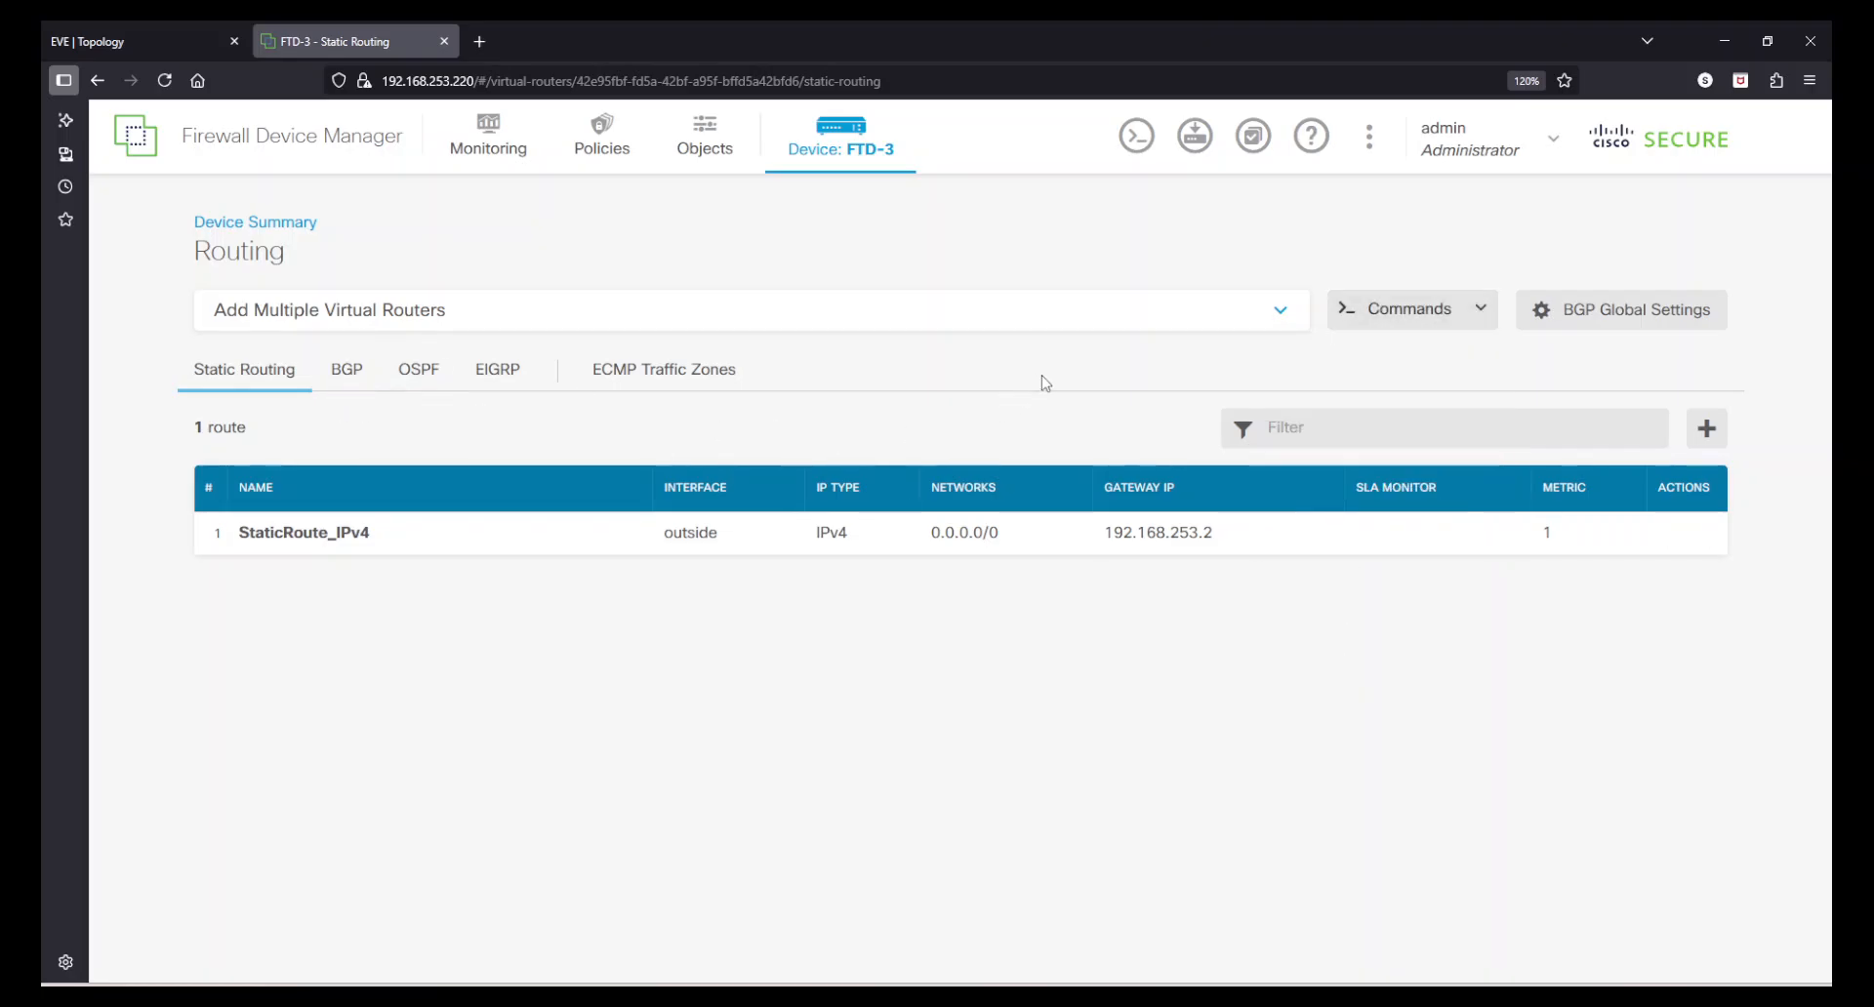
click(506, 379)
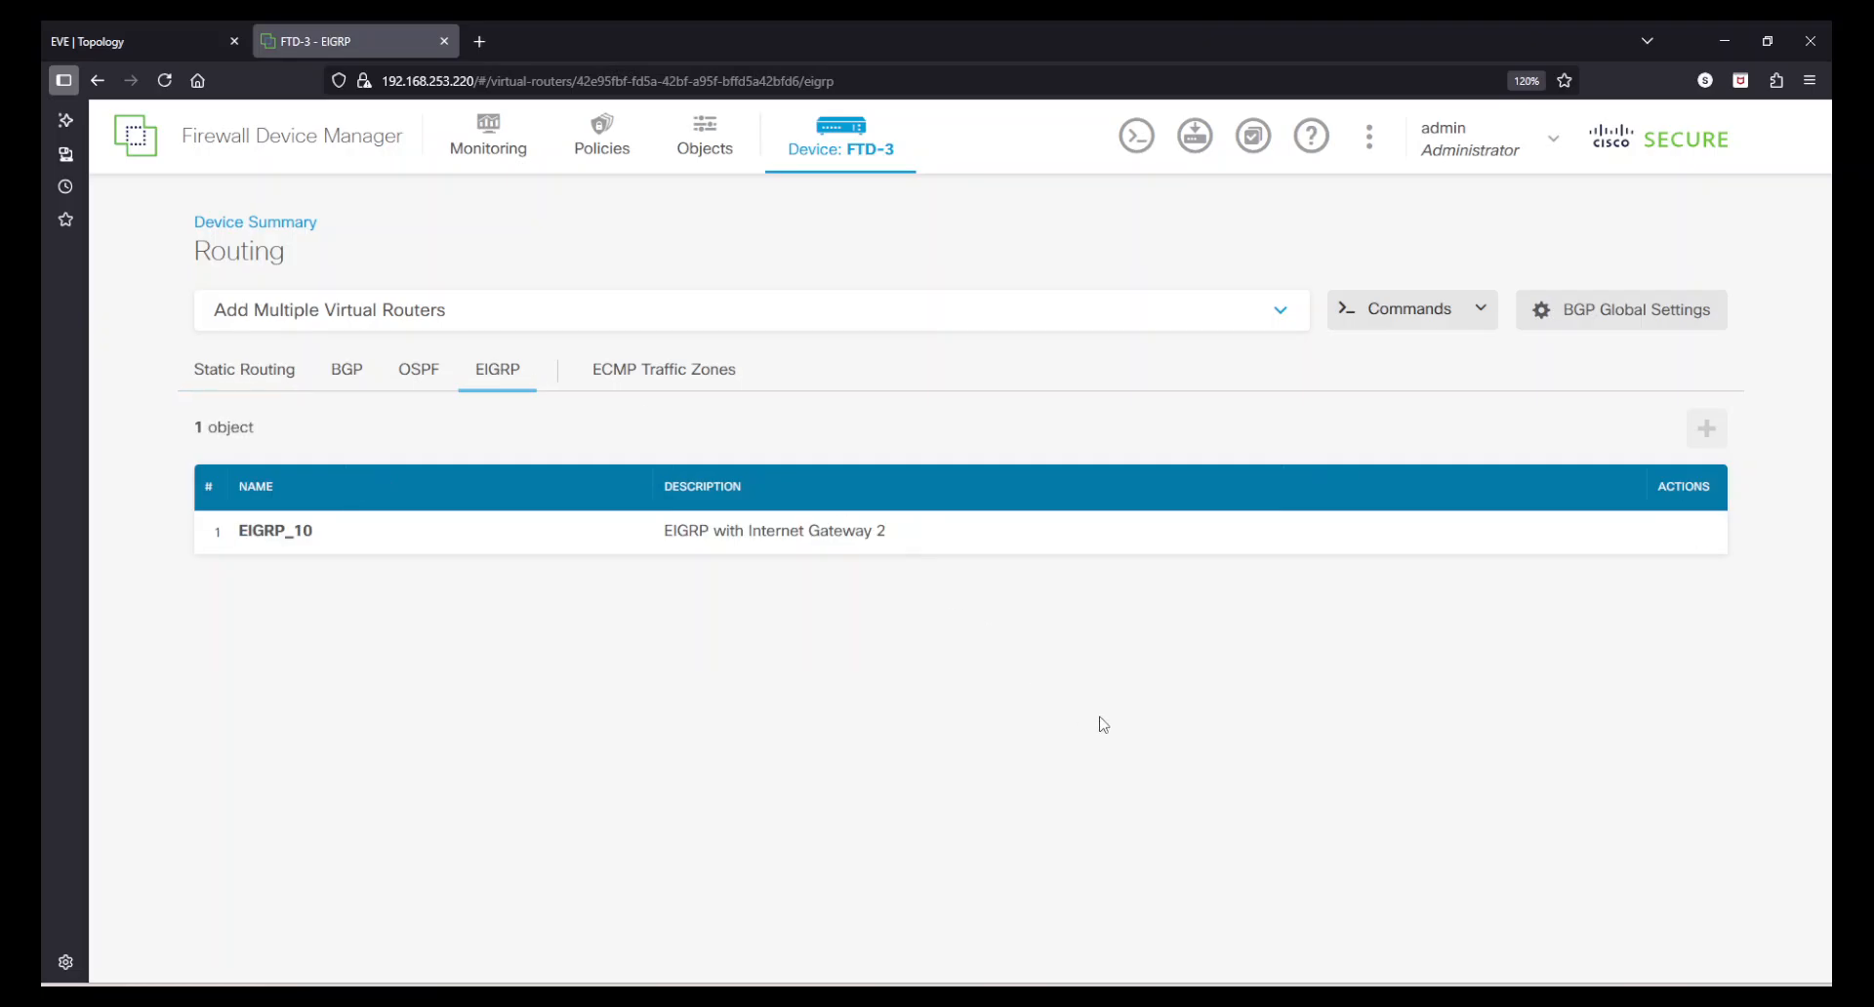
click(263, 379)
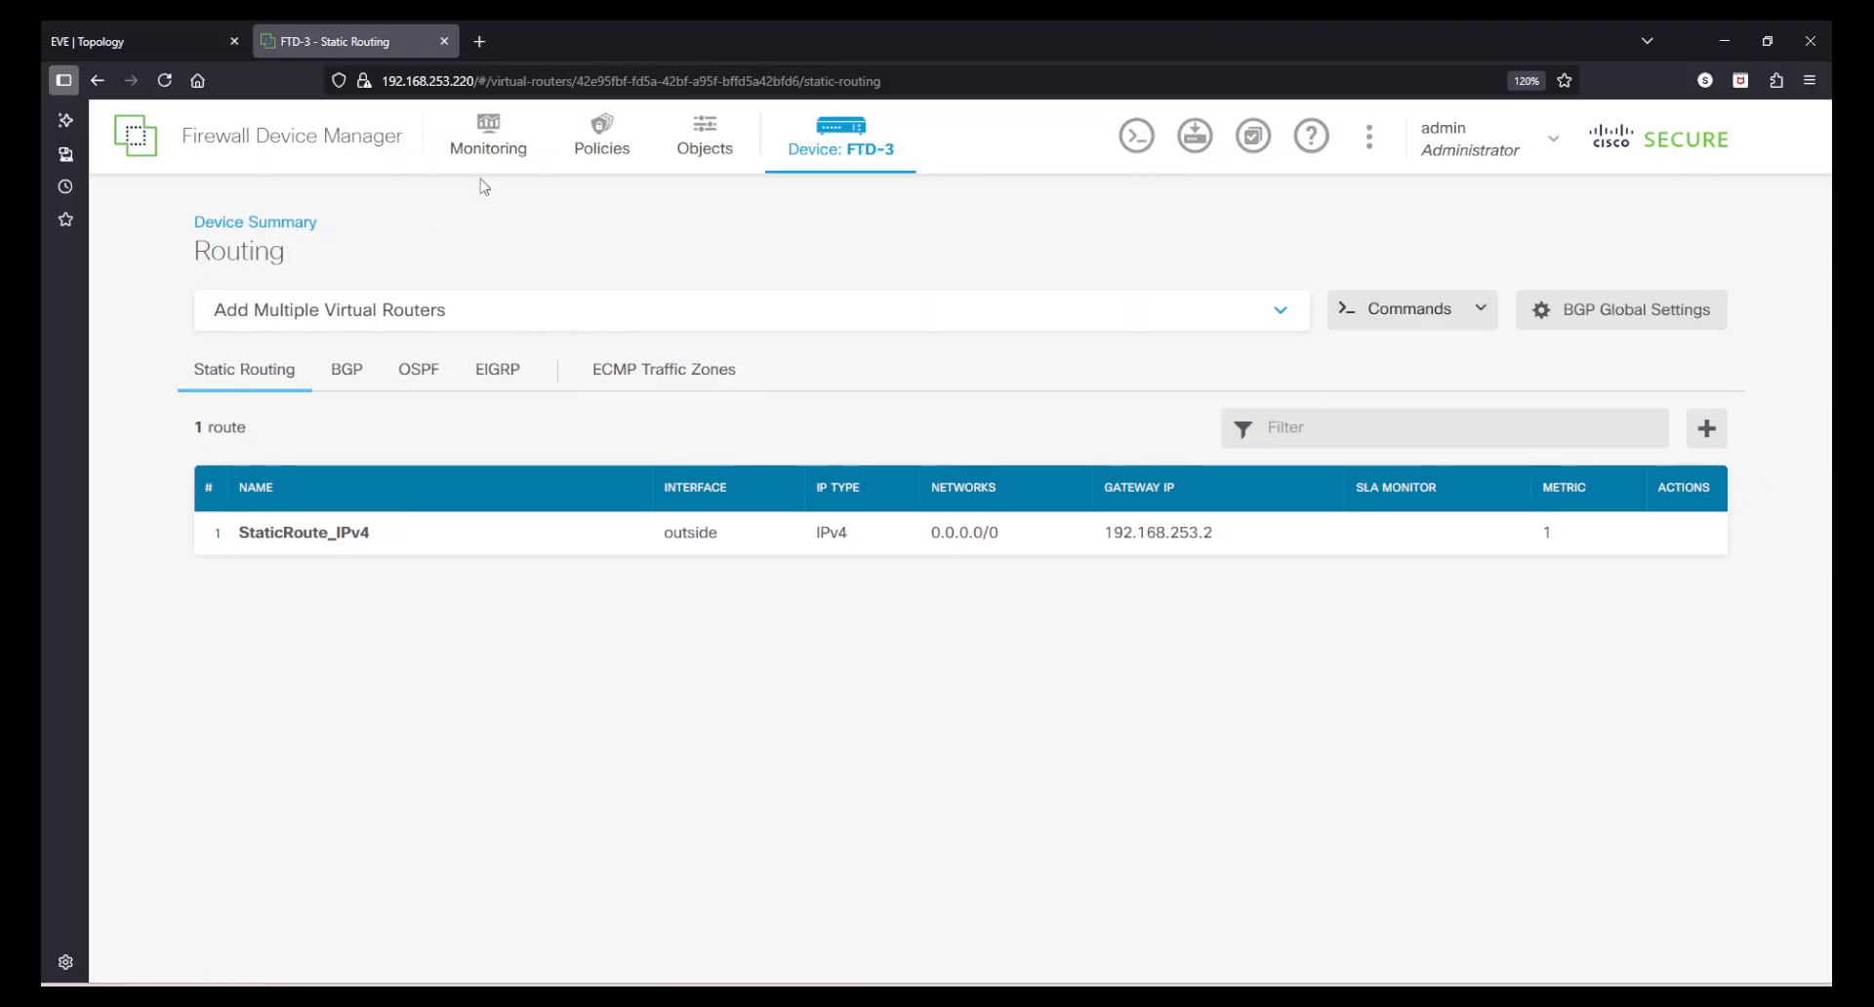
Open the Event Viewer in the firewall's monitoring section
click(488, 146)
scroll(244, 854, down, 2)
click(201, 902)
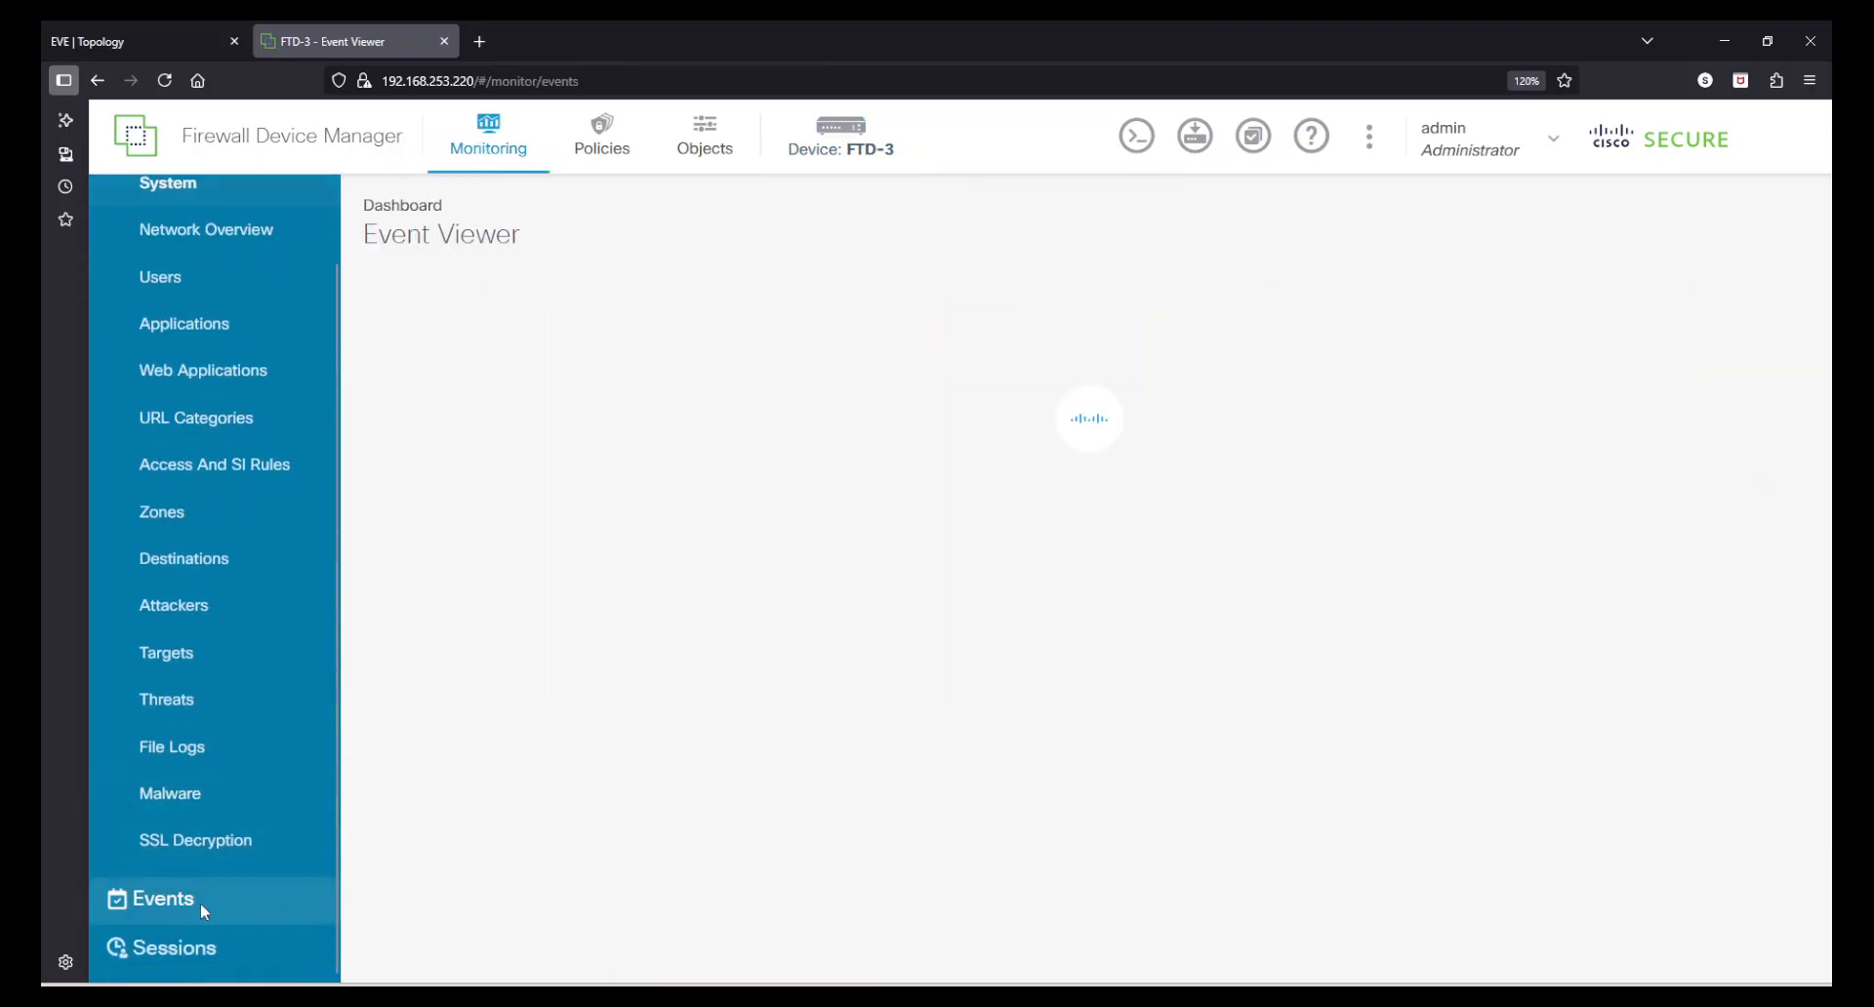
Switch to the Internet_Gateway_2 terminal and enable ICMP packet debugging with debug ip icmp
click(1247, 999)
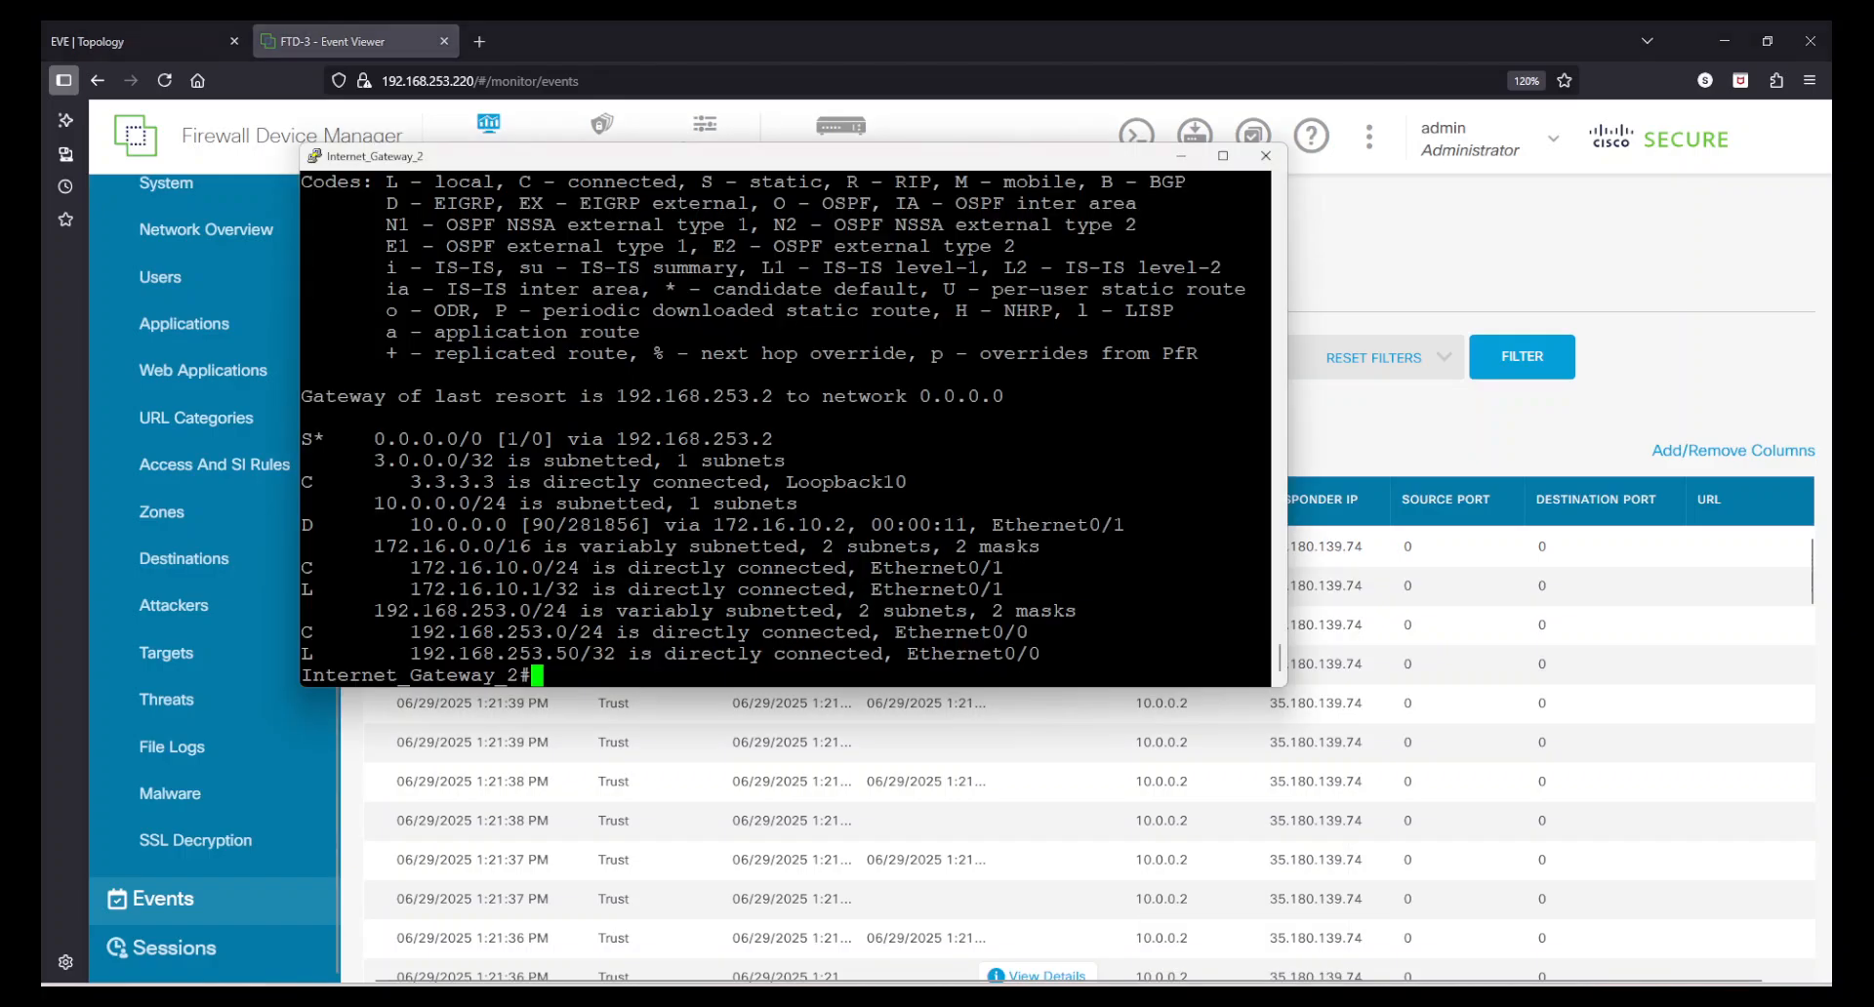
text(debu)
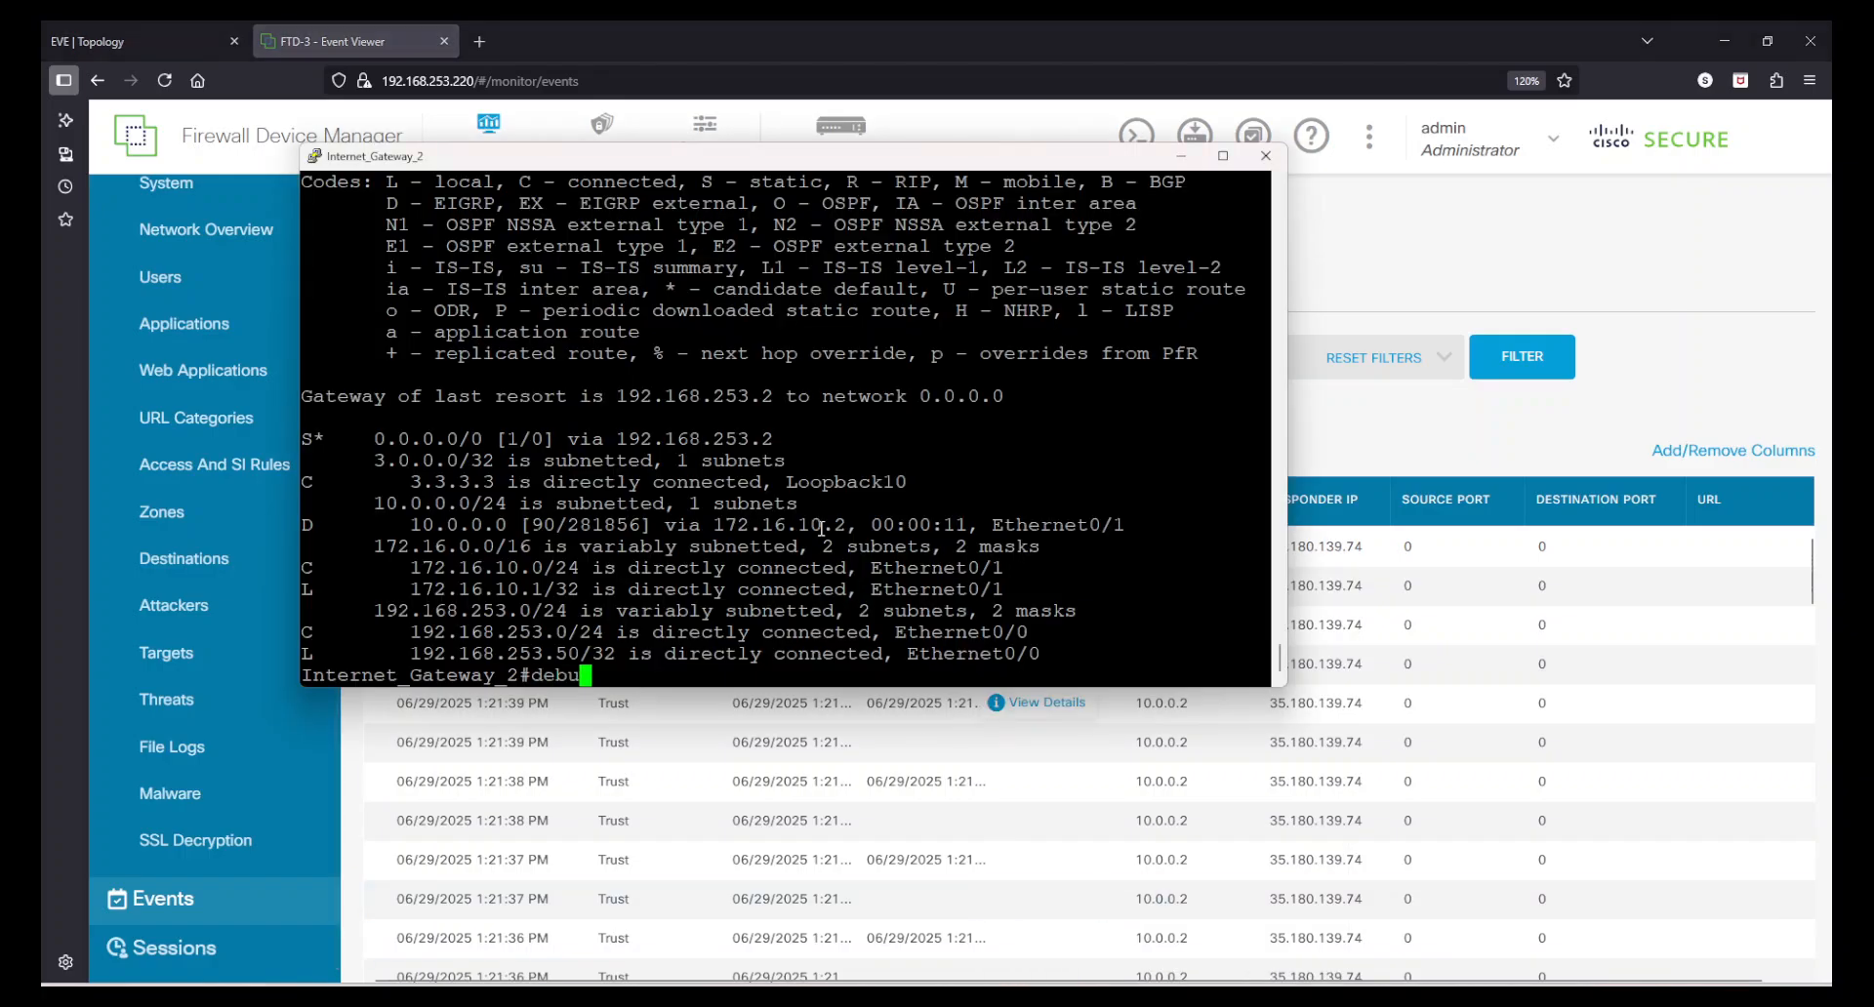
key(Tab)
text(ip icmp)
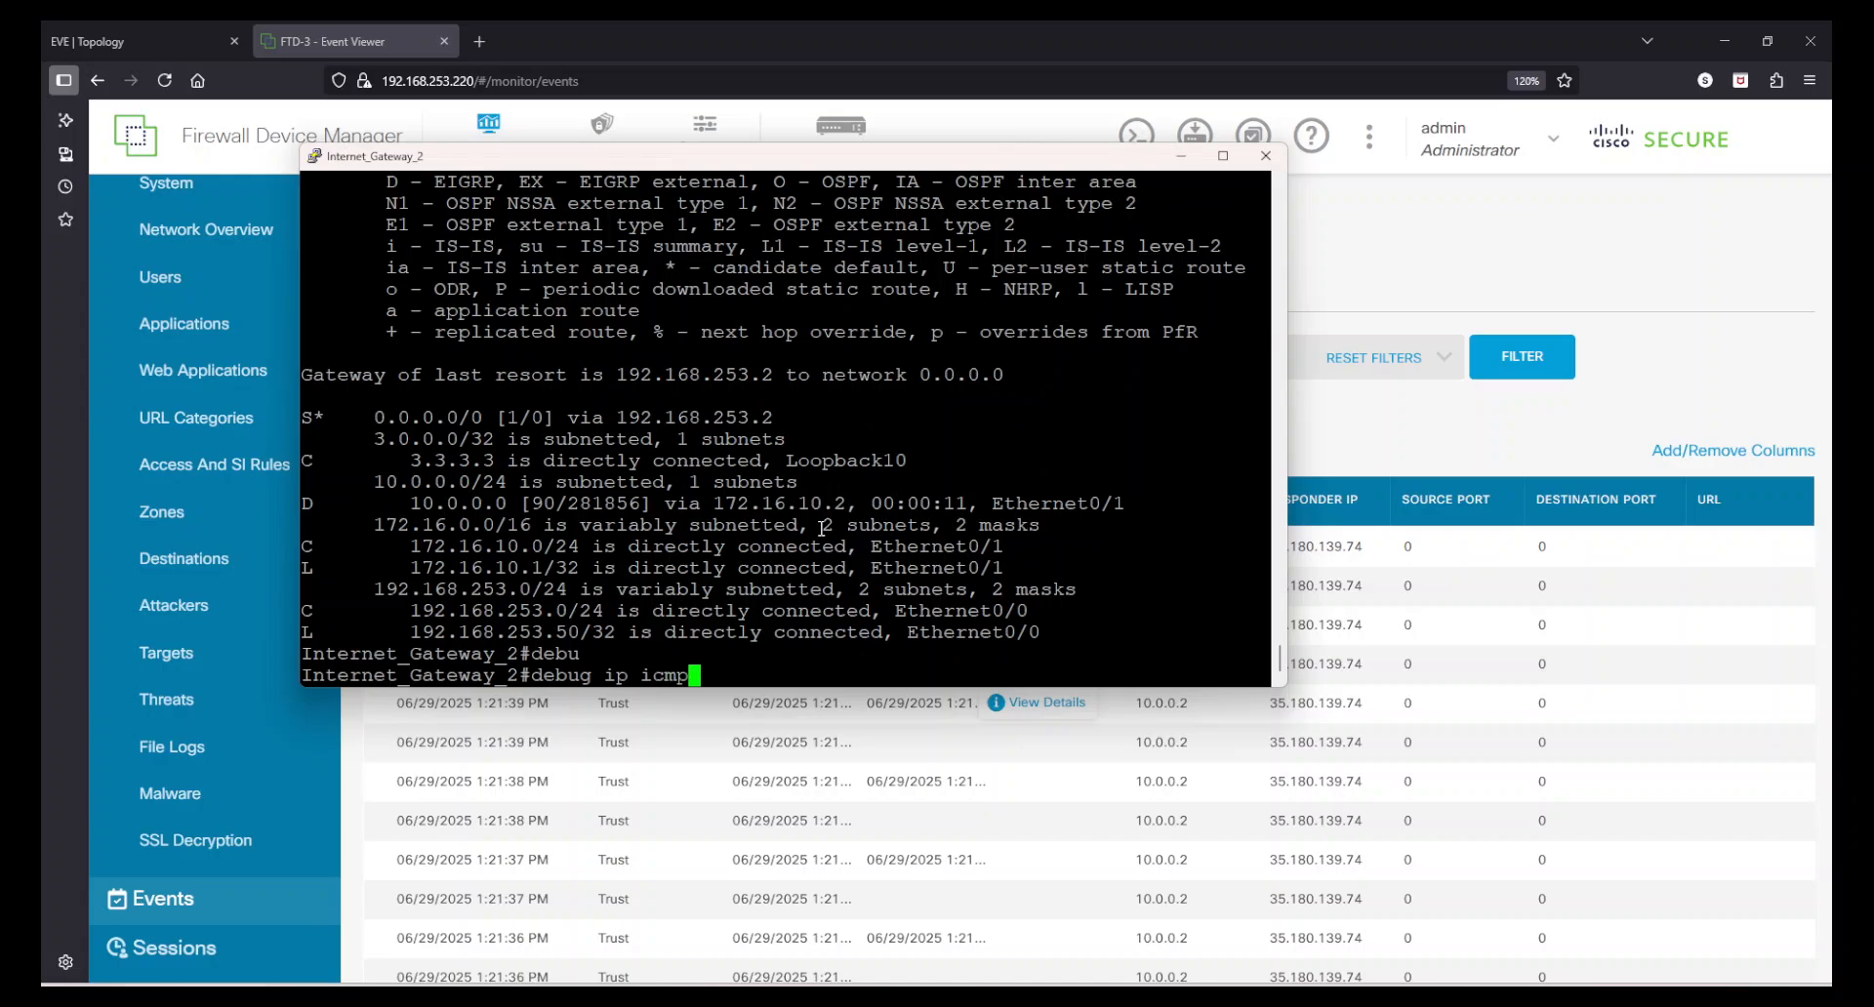
key(Return)
key(Return)
key(Return)
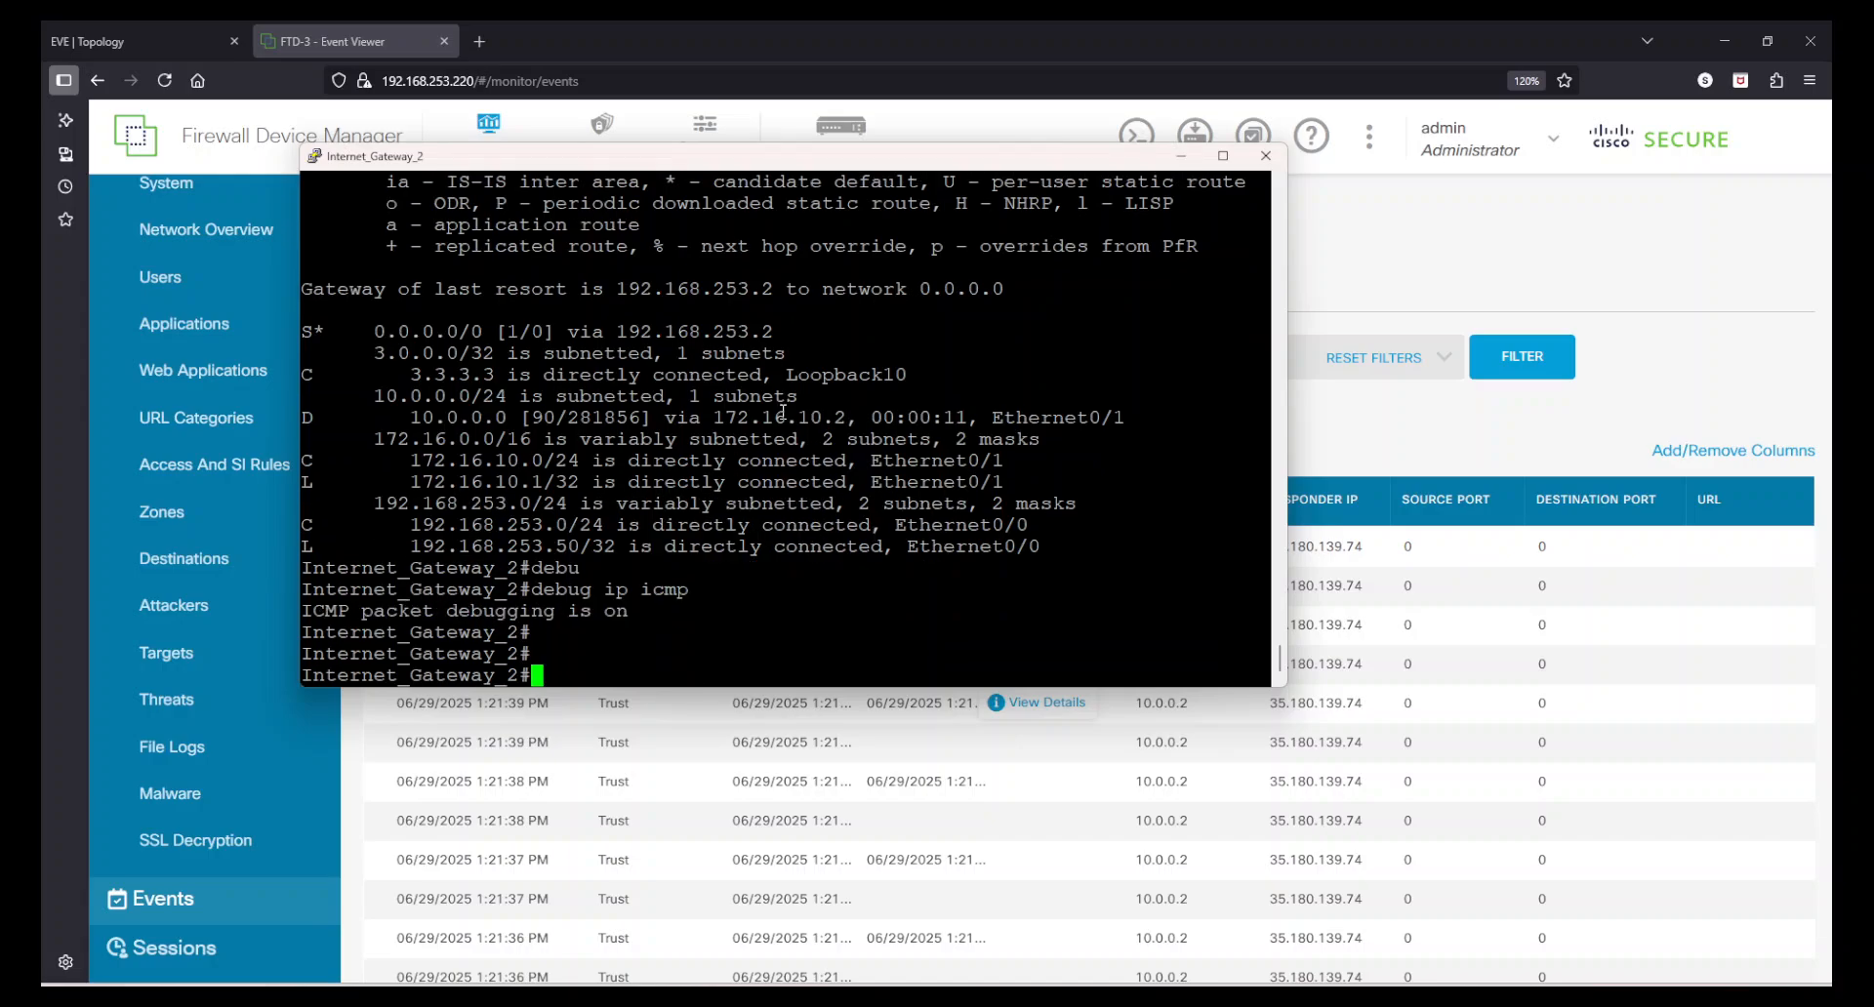
Switch to the EVE topology and open the console of the VPC behind FTD-RoutedModeFDMManaged with putty.exe
click(88, 41)
click(1674, 761)
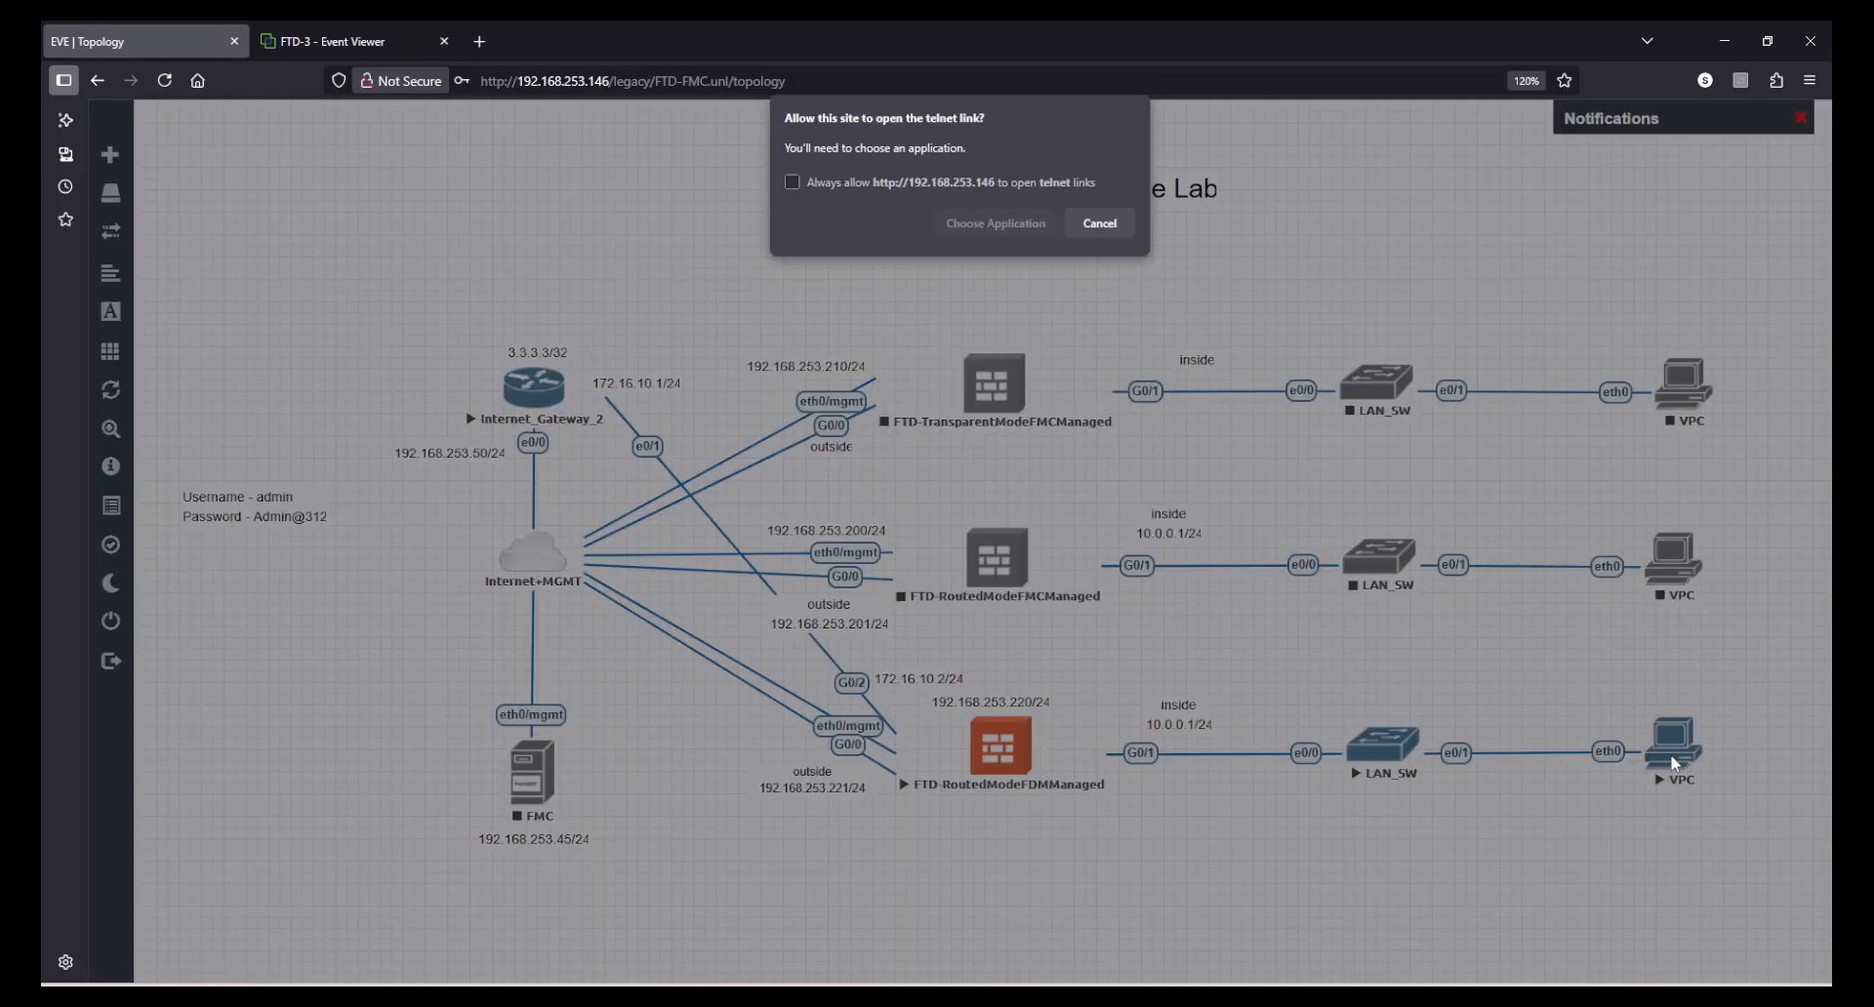
click(991, 225)
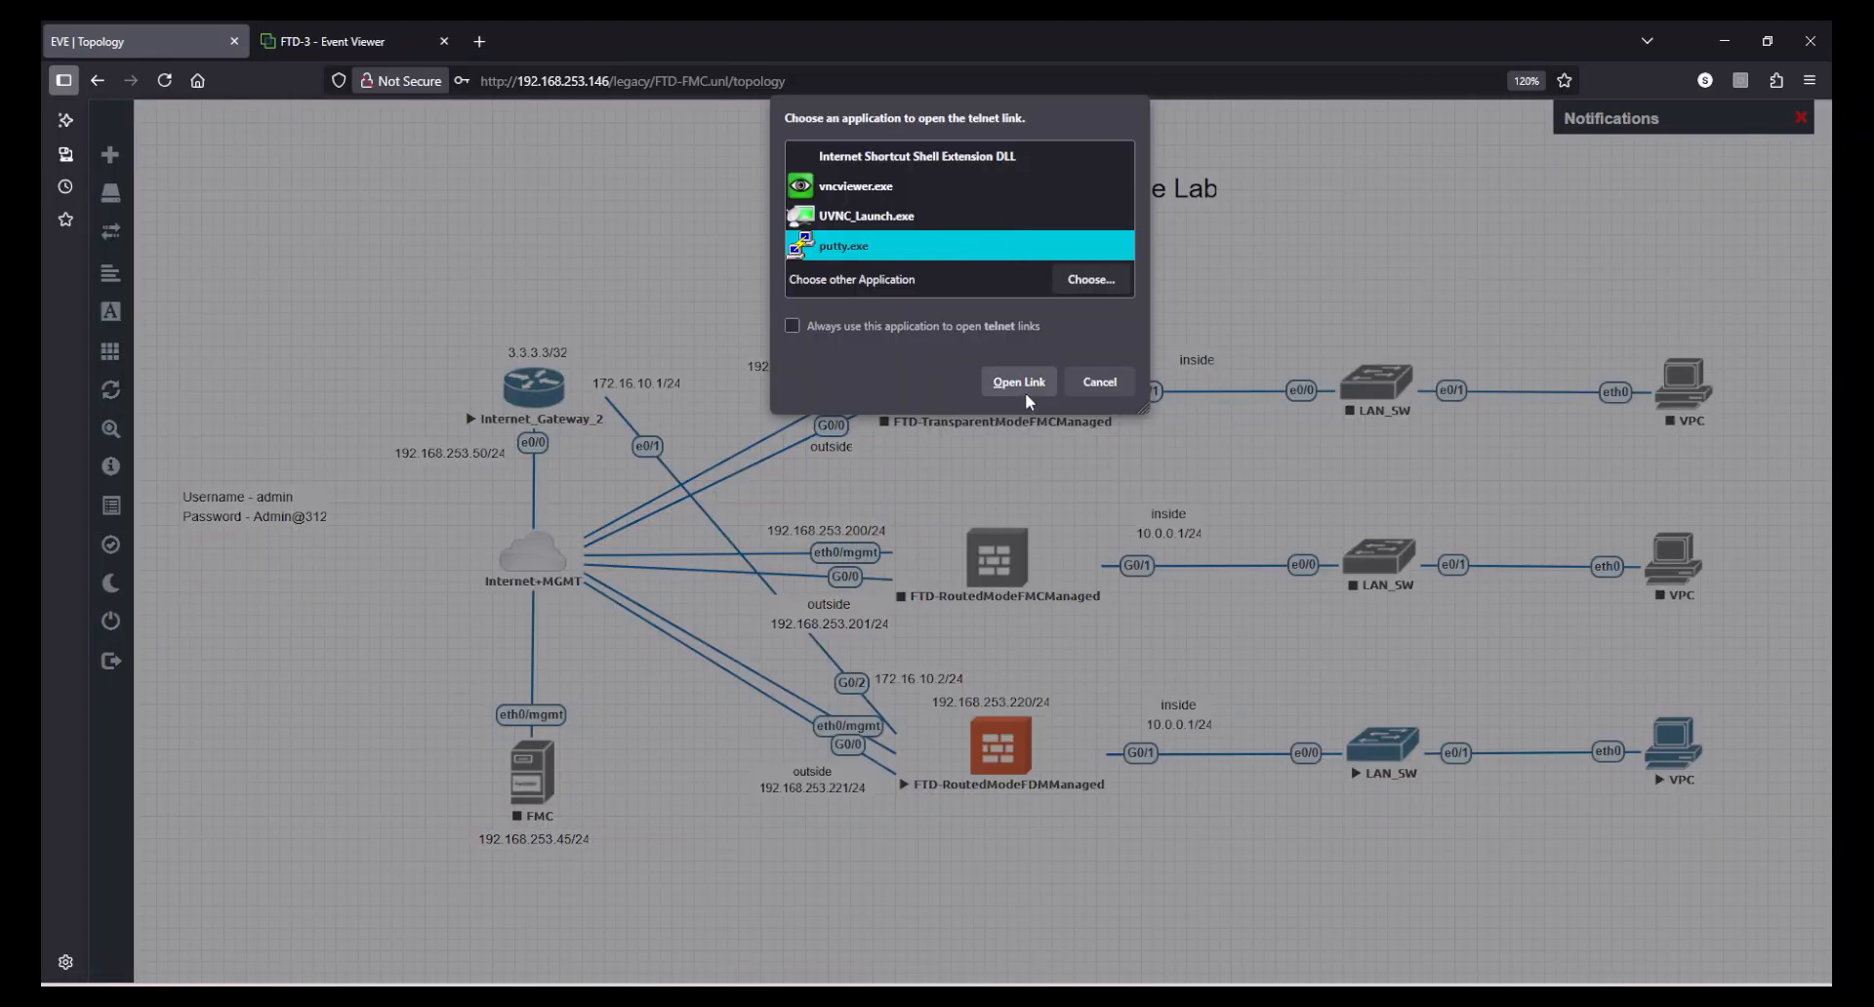
click(1018, 382)
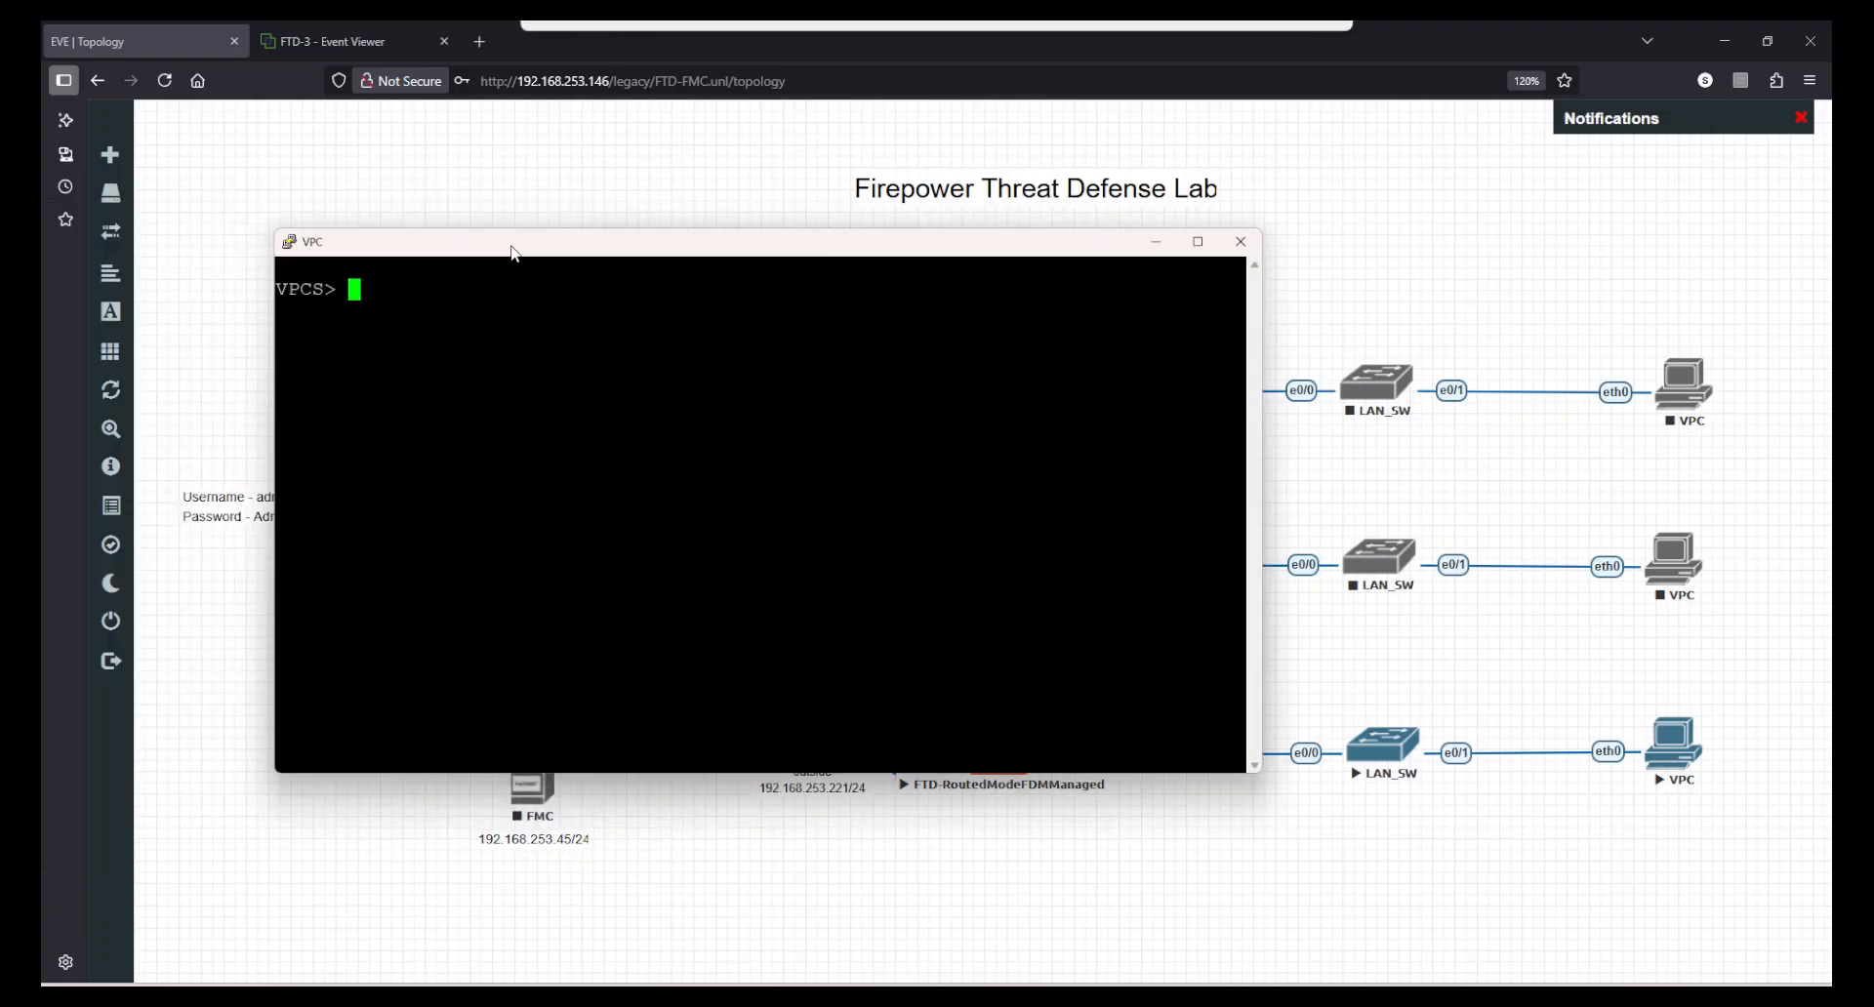
Display the VPC's IP settings with show ip and ping 3.3.3.3 from it
text(show ip)
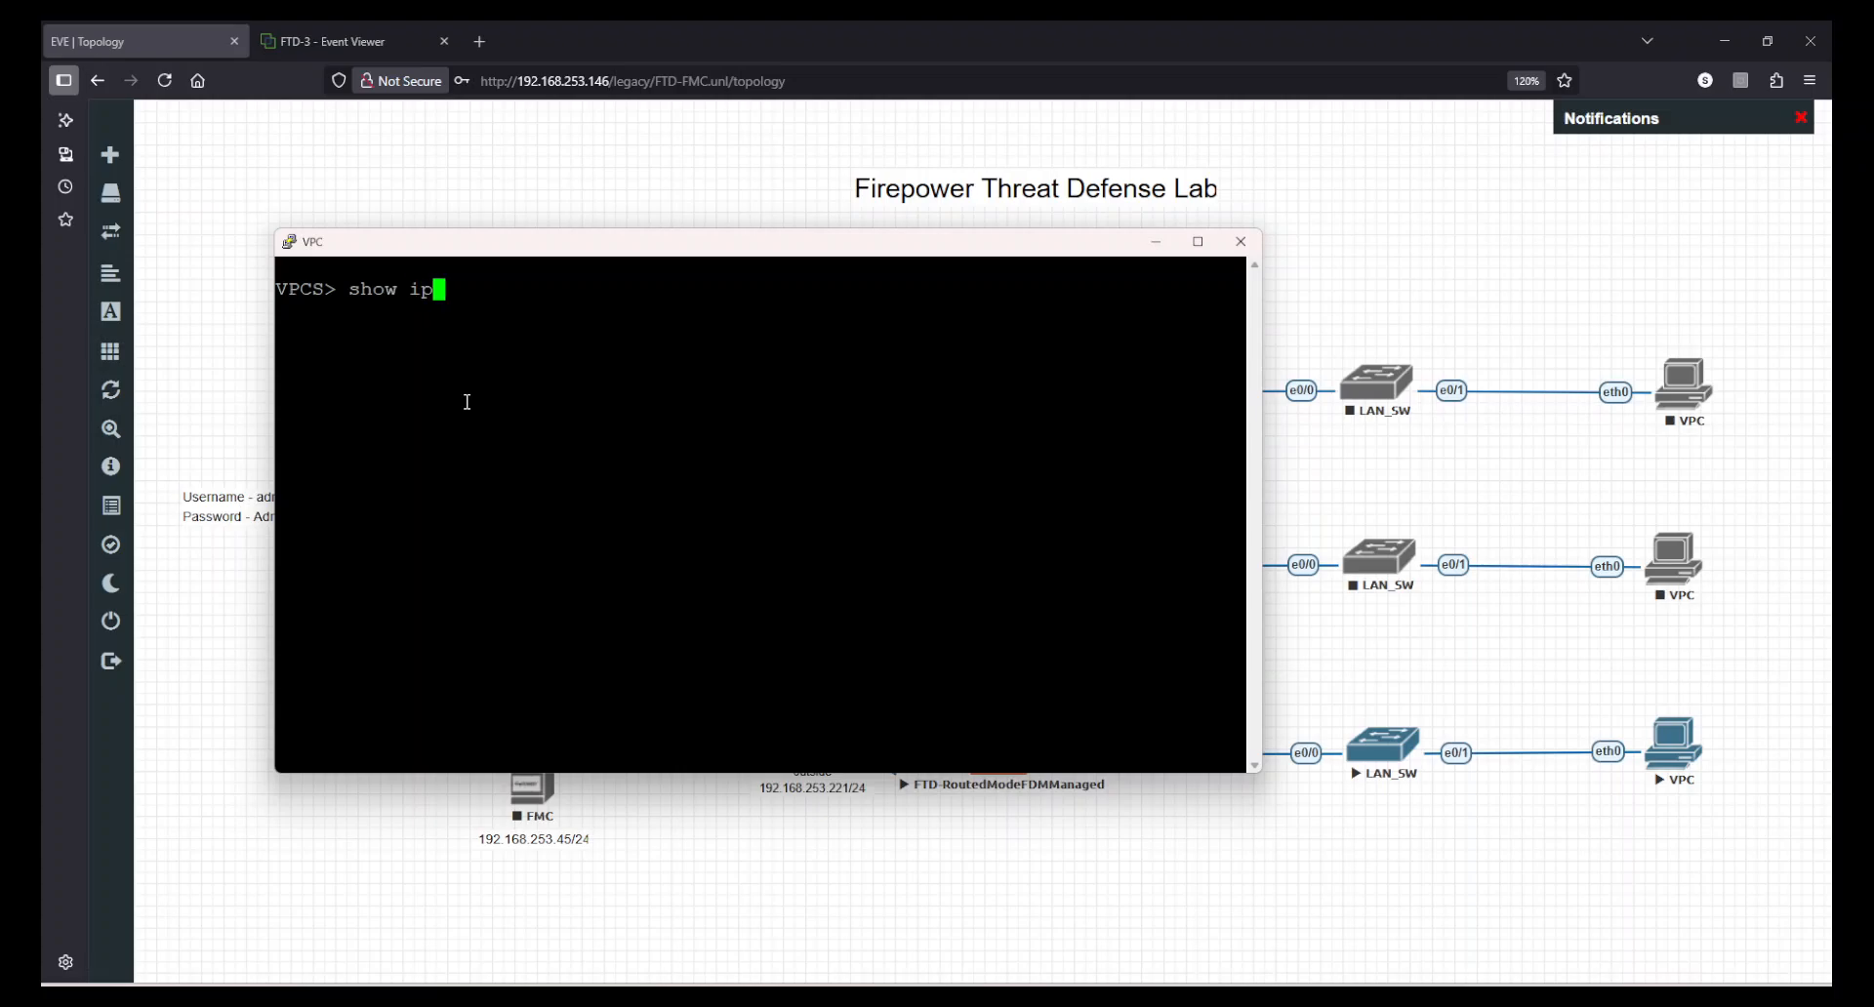
key(Return)
key(Return)
key(Return)
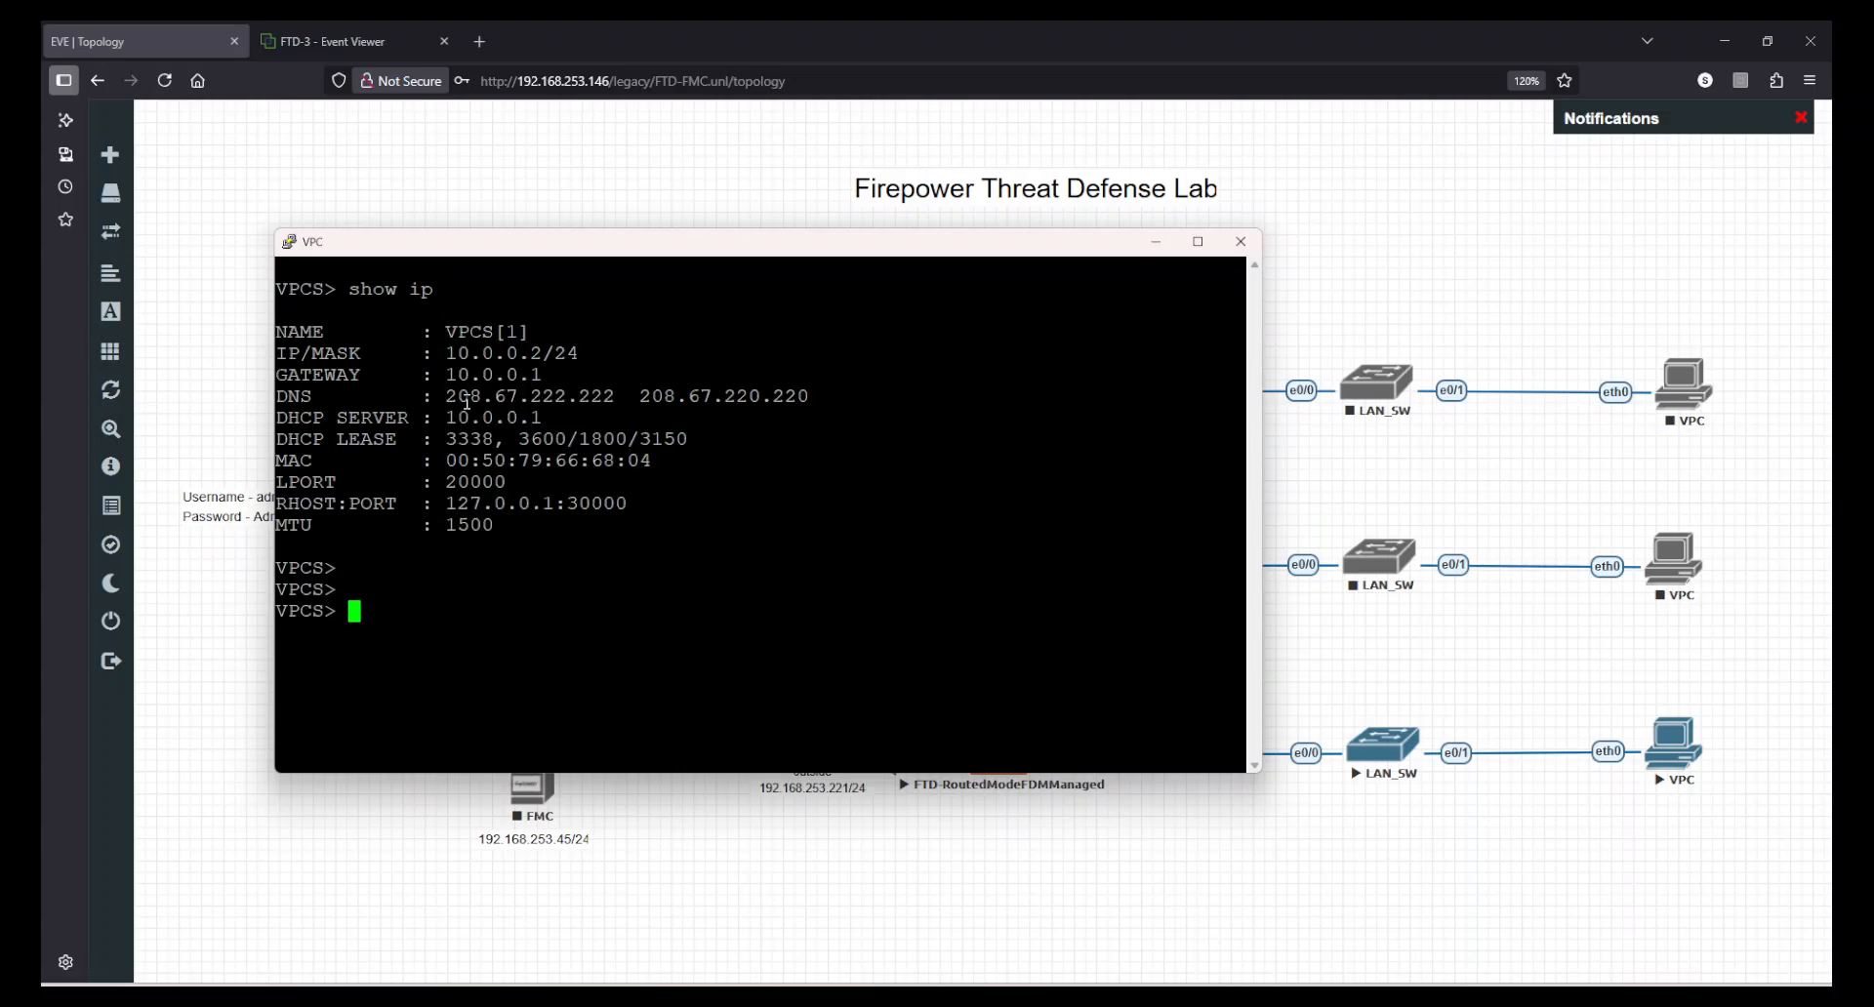
text(ping 3.3.3.3)
key(Return)
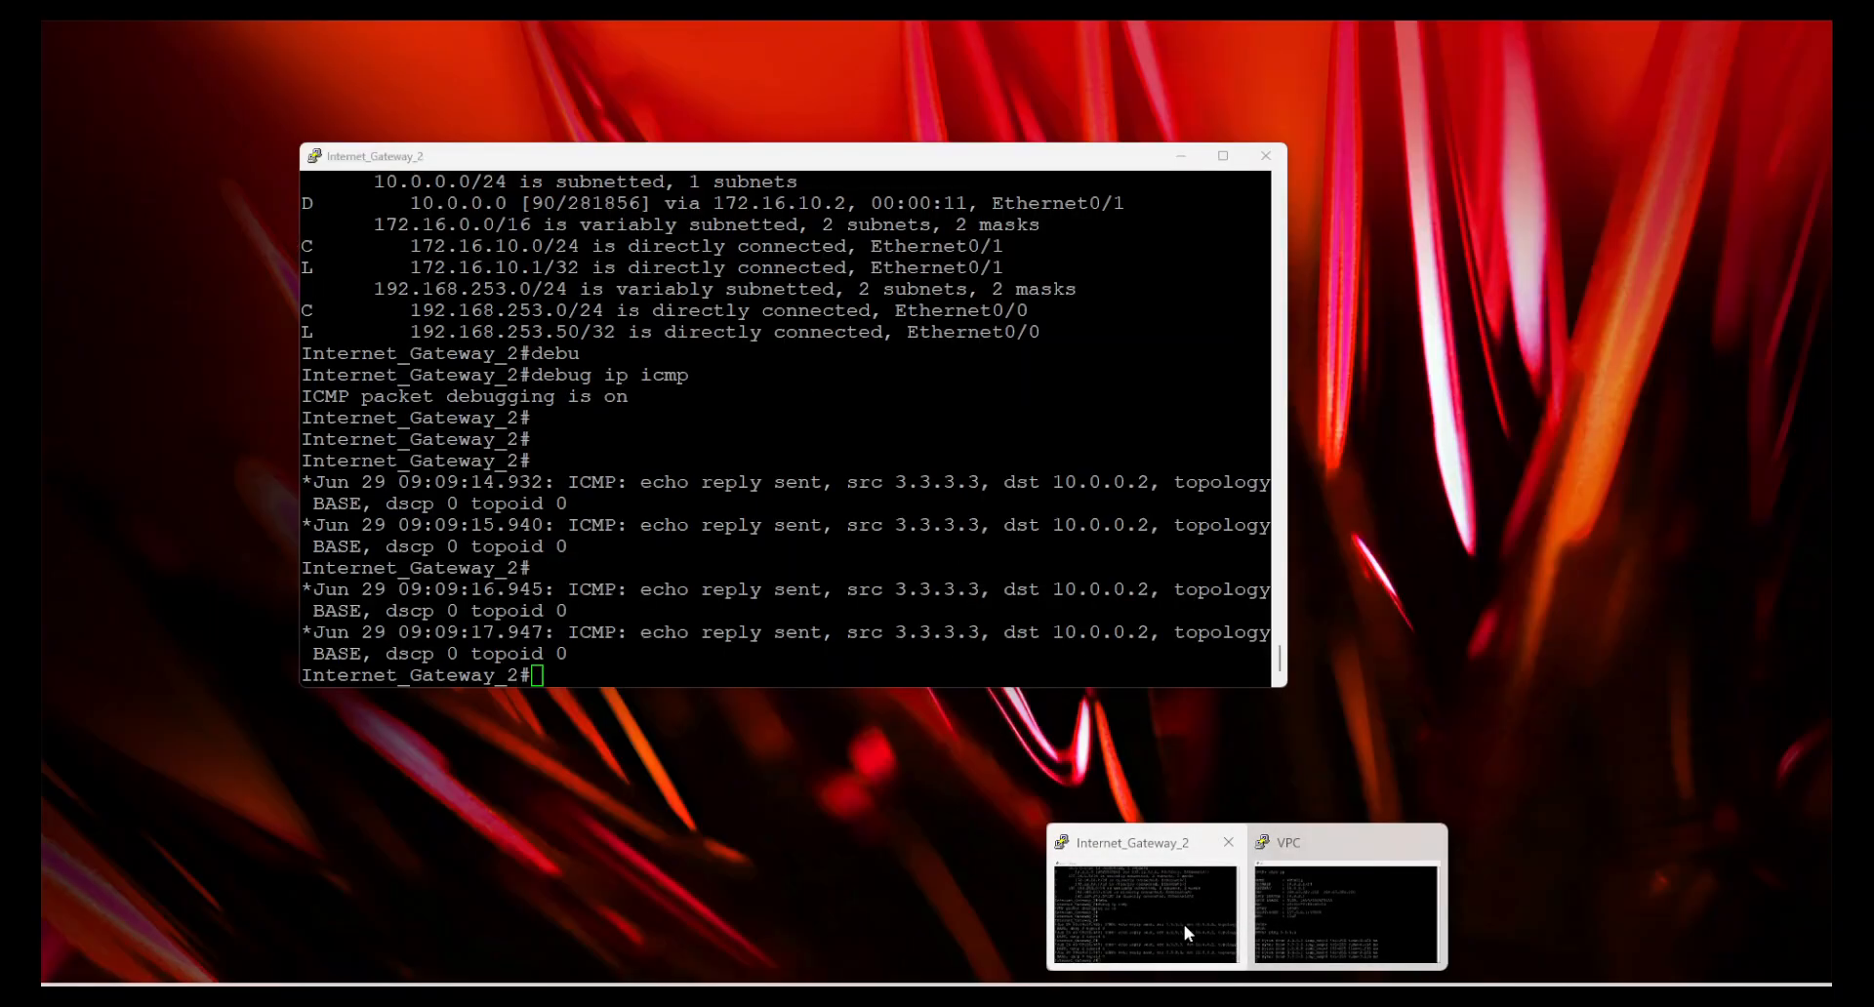
Switch to the Internet_Gateway_2 terminal and examine the source and destination addresses in the ICMP debug output
click(1185, 924)
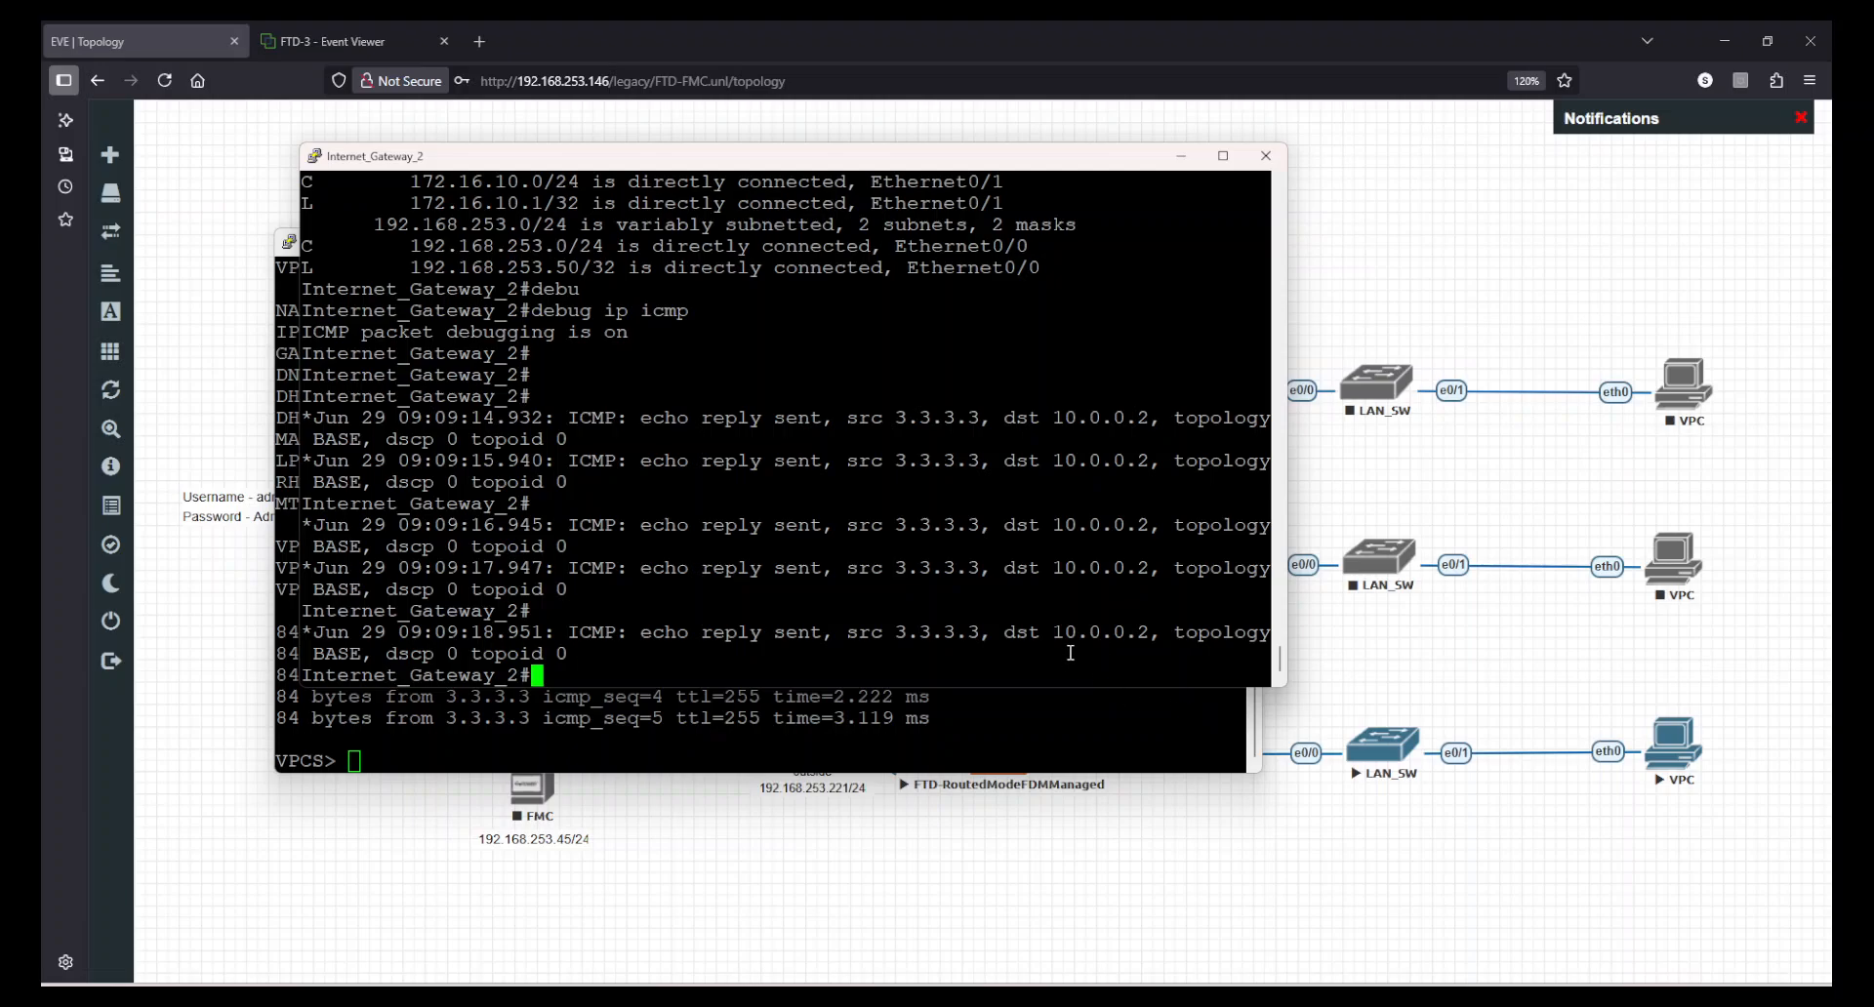
double_click(1101, 625)
double_click(1096, 568)
double_click(1095, 540)
double_click(1094, 527)
double_click(1089, 460)
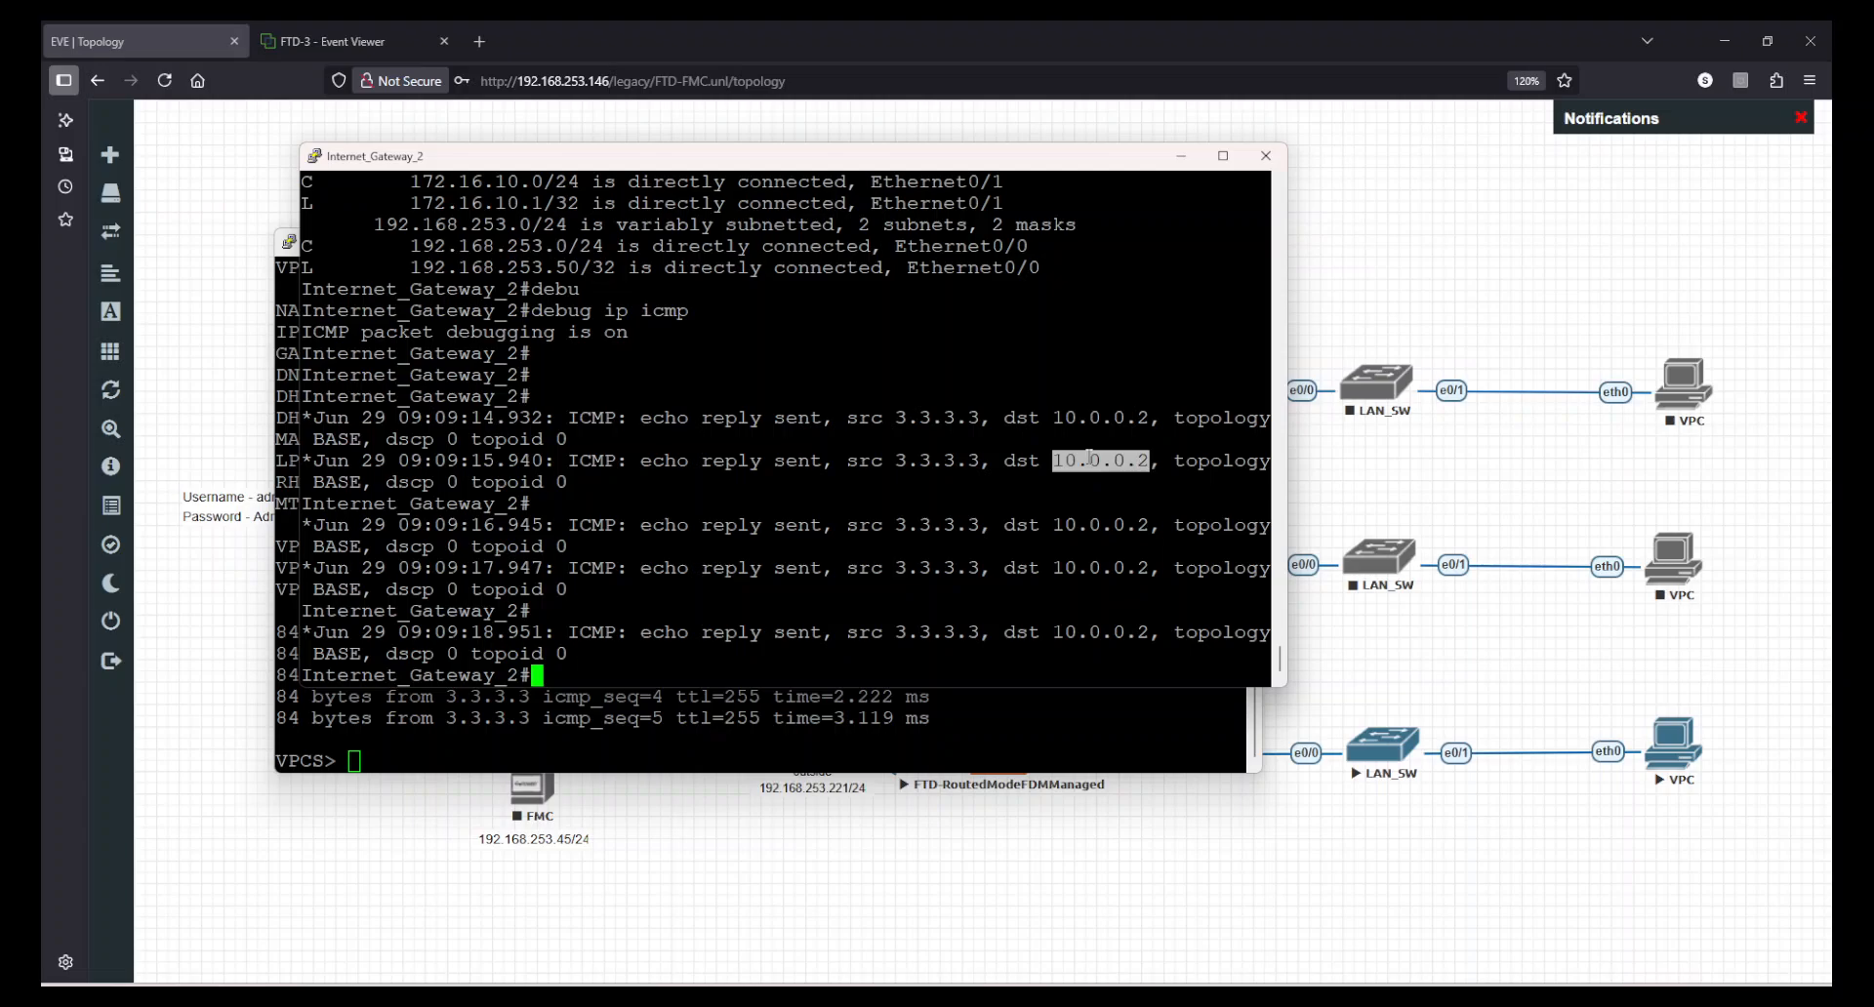
double_click(1098, 403)
click(531, 362)
drag(534, 380, 879, 679)
click(878, 671)
Switch to the FTD-3 Event Viewer and filter the connection events by Responder IP=3.3.3.3
click(397, 36)
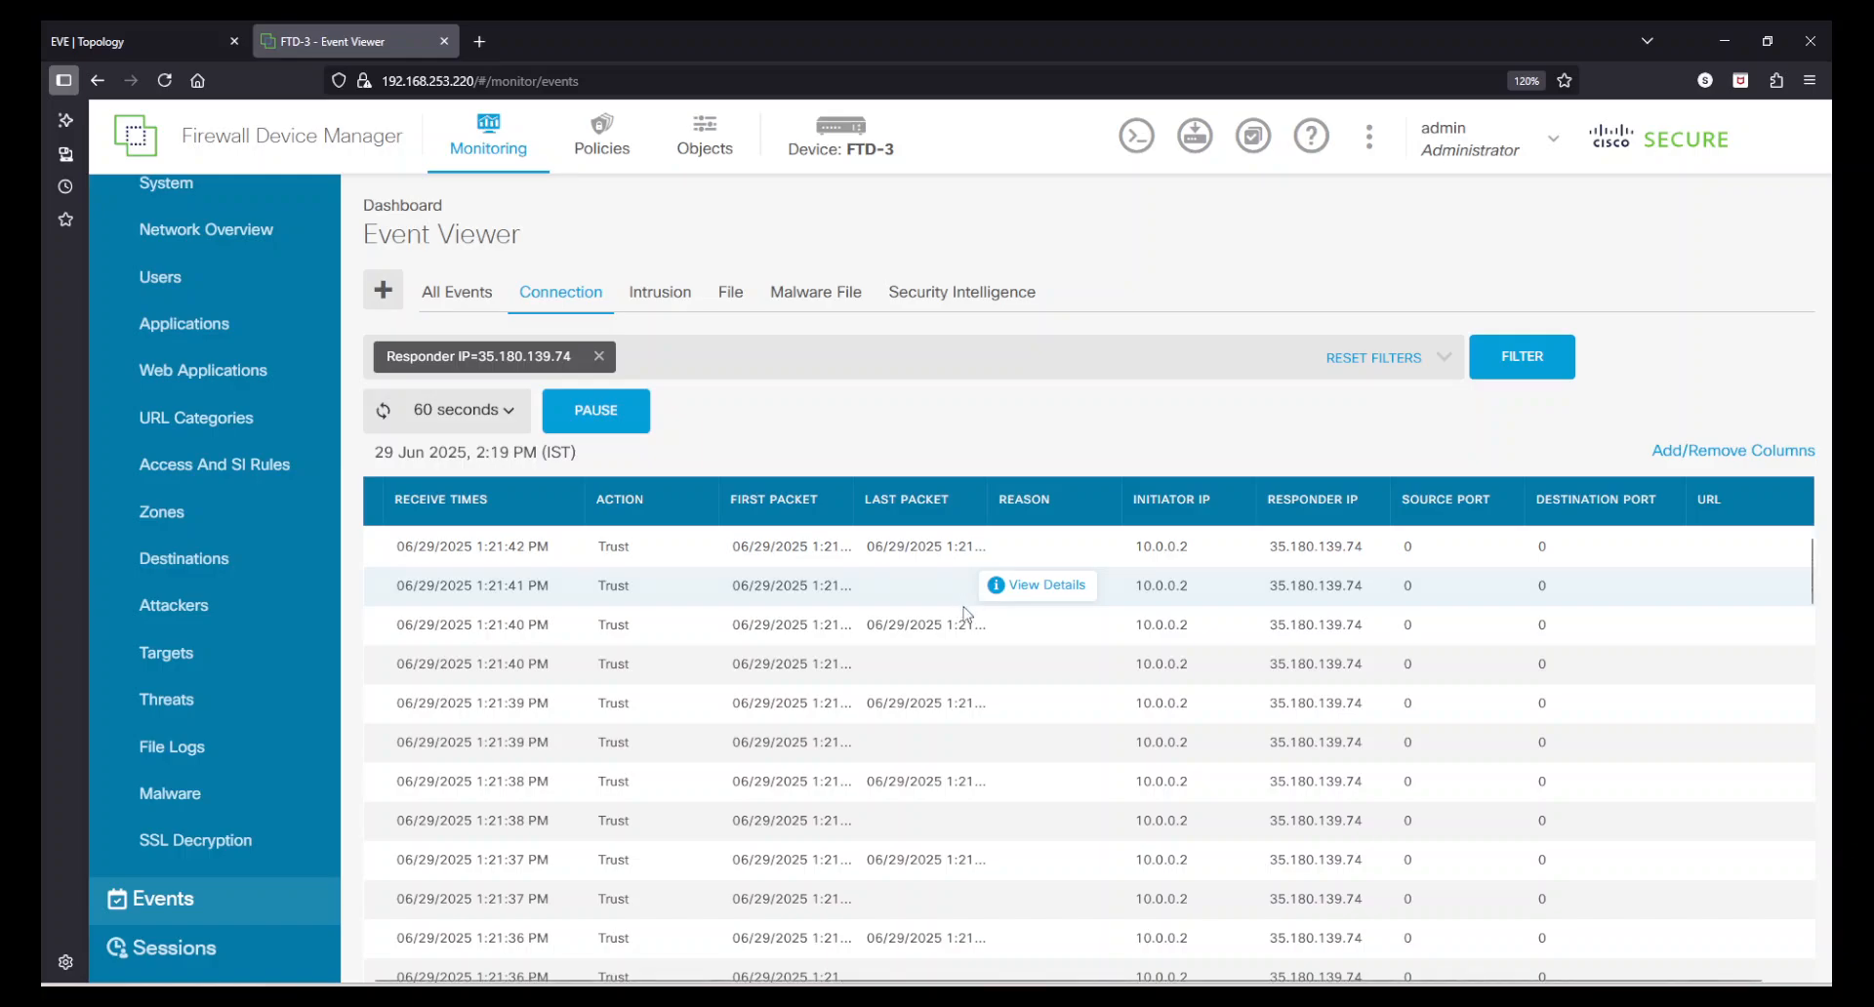
click(1553, 355)
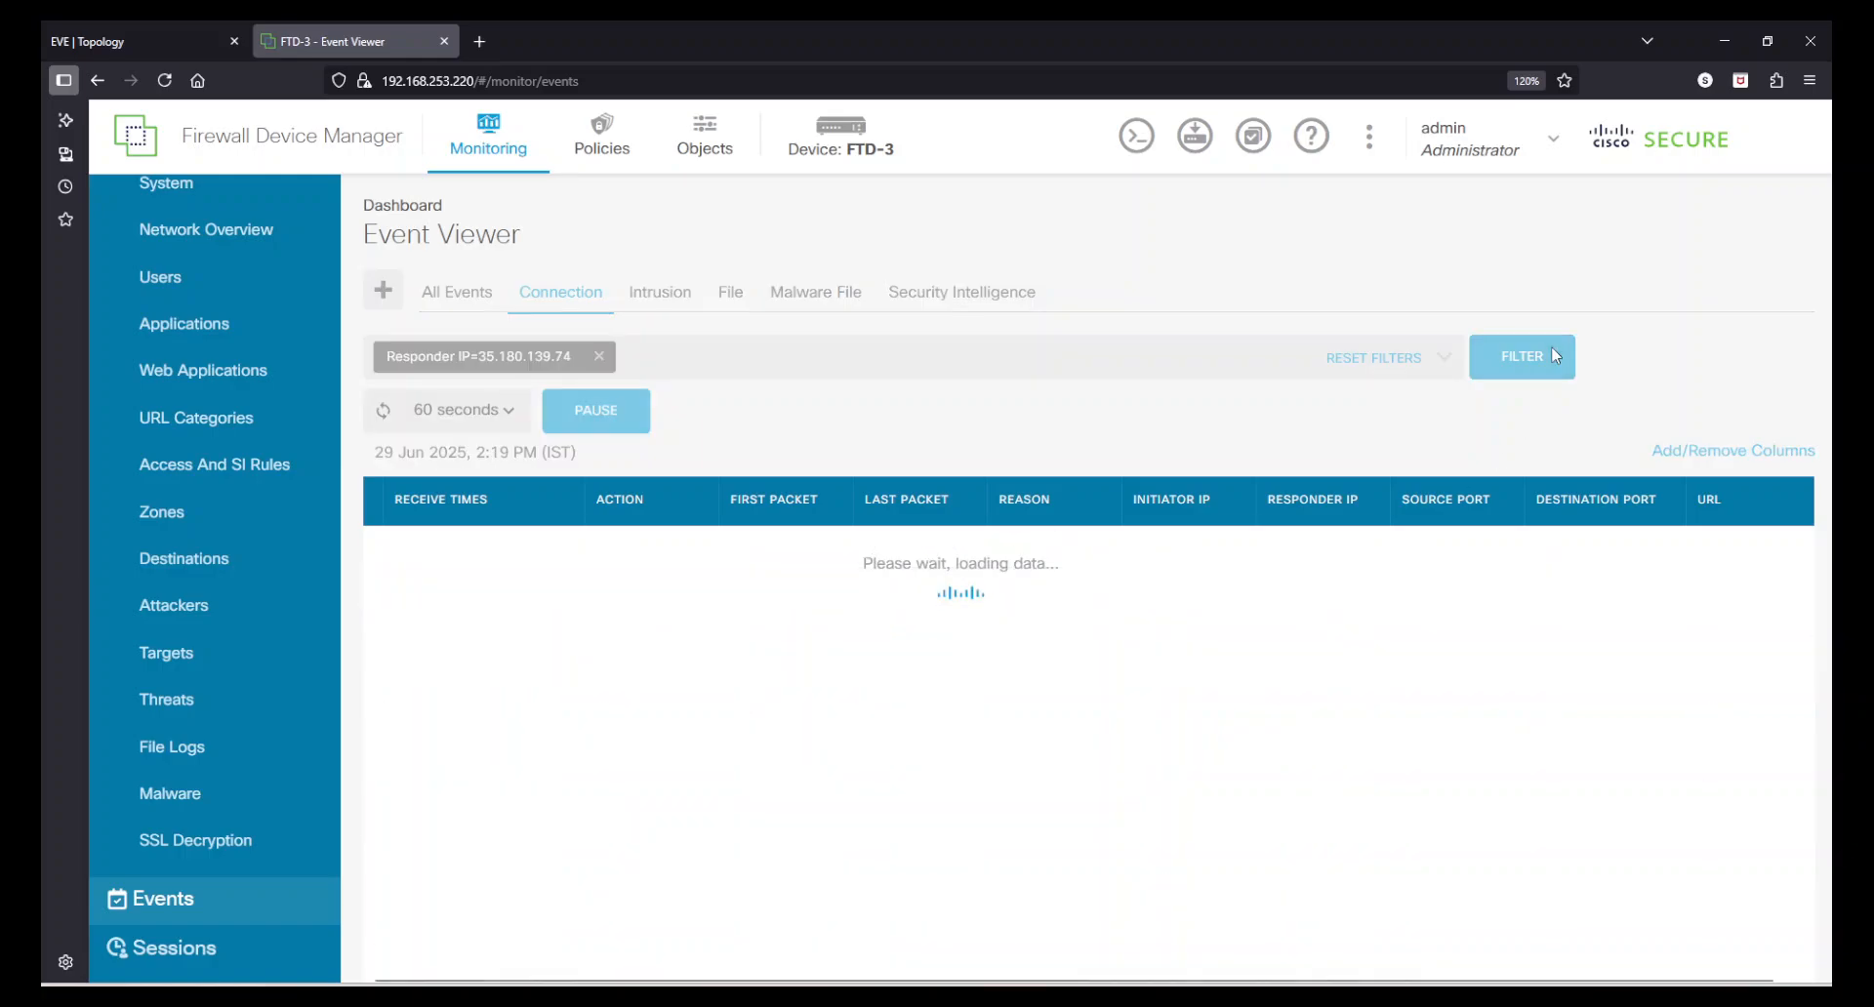
click(549, 349)
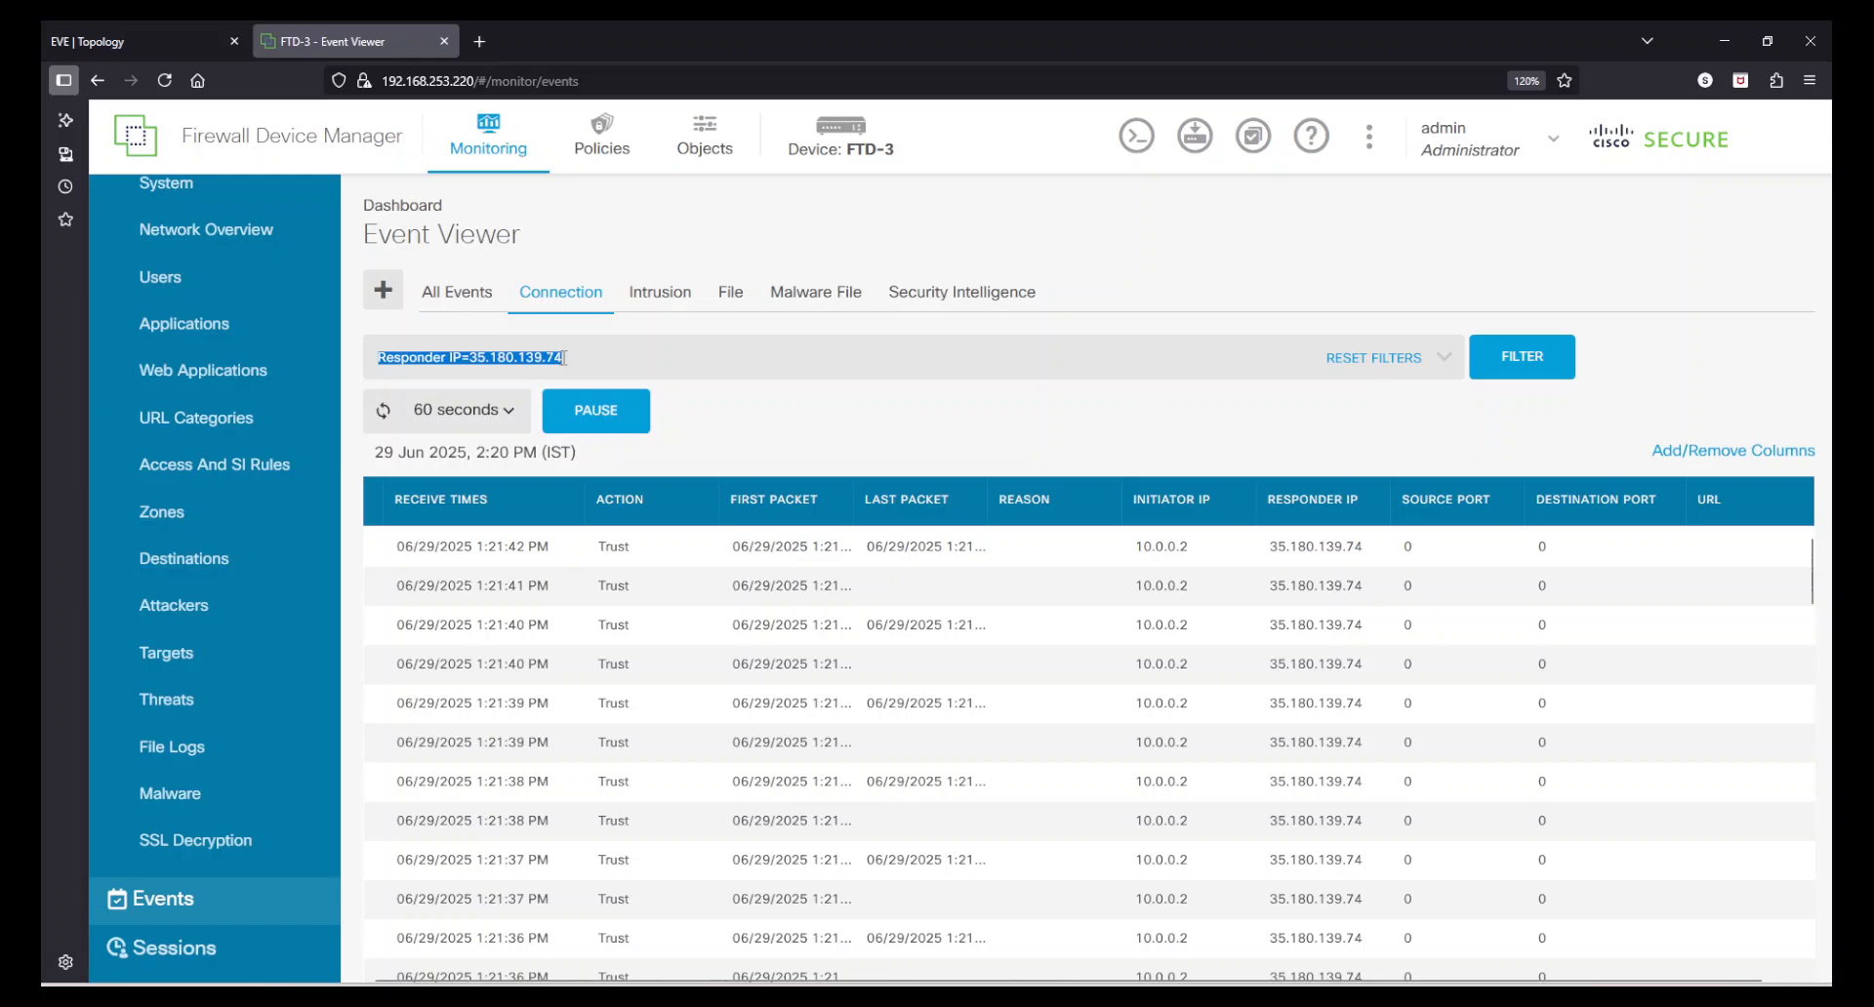
drag(564, 357, 488, 357)
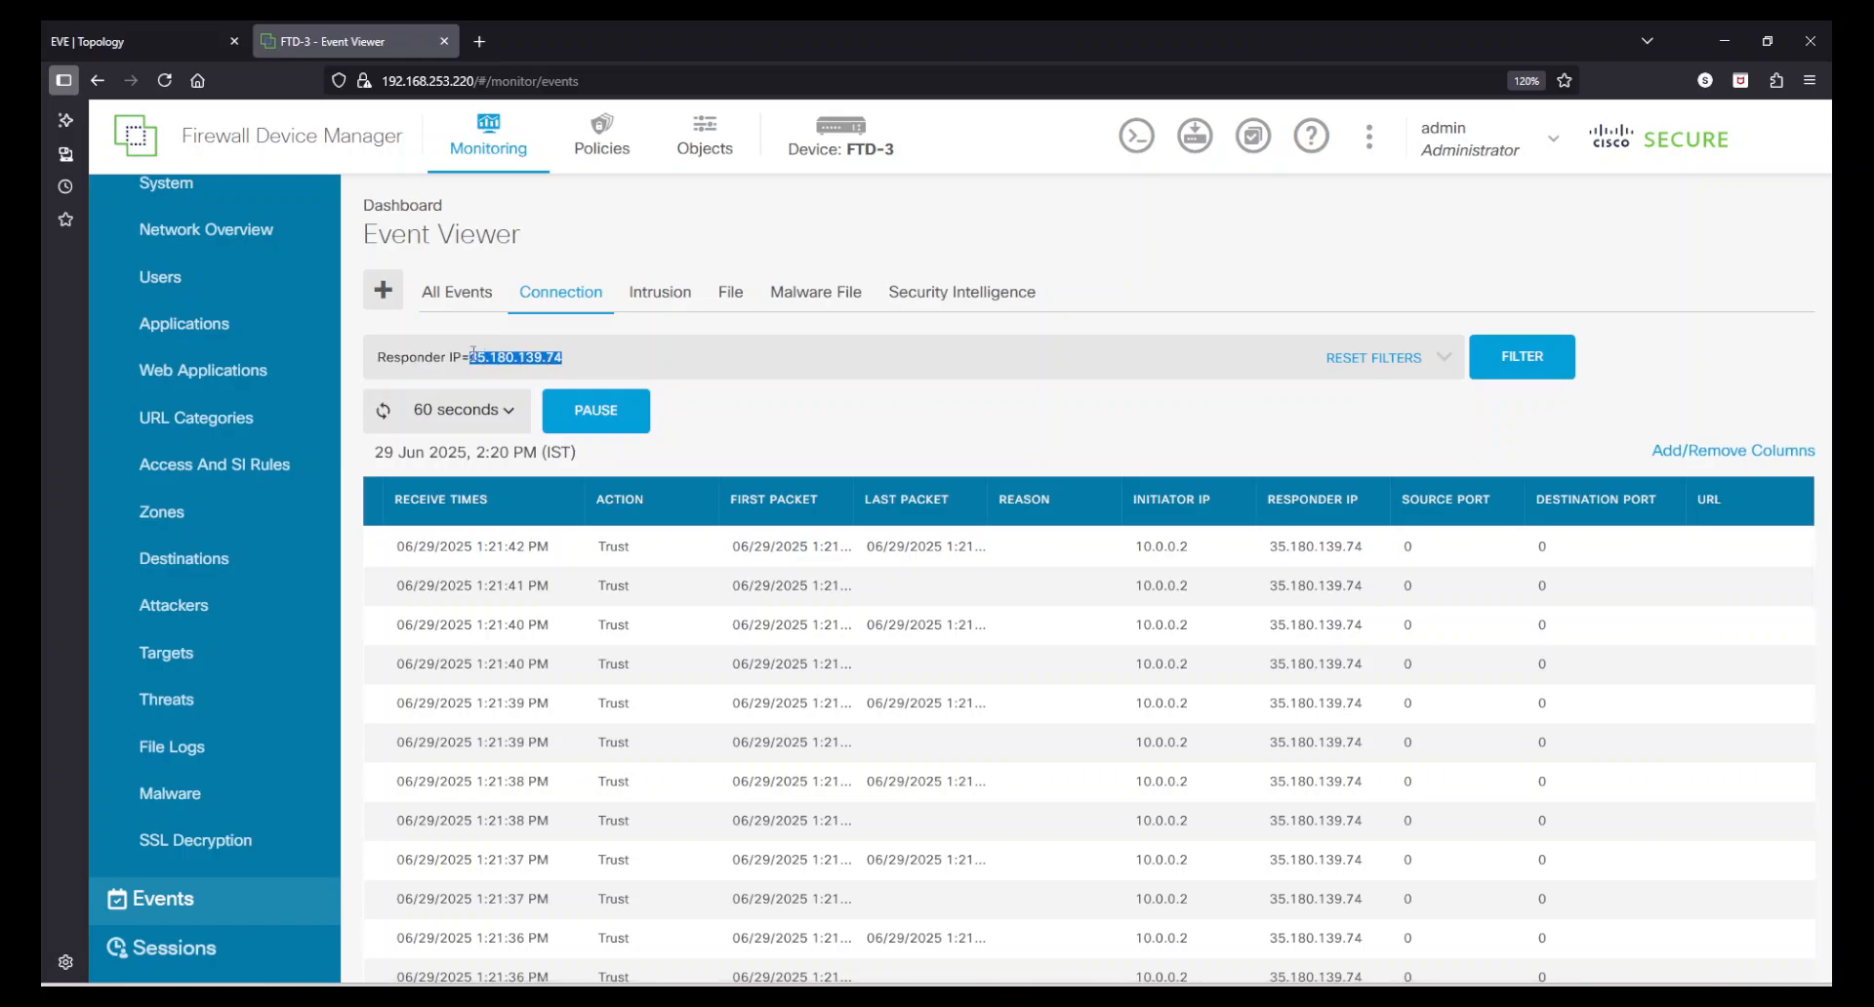
text(3.)
click(1518, 363)
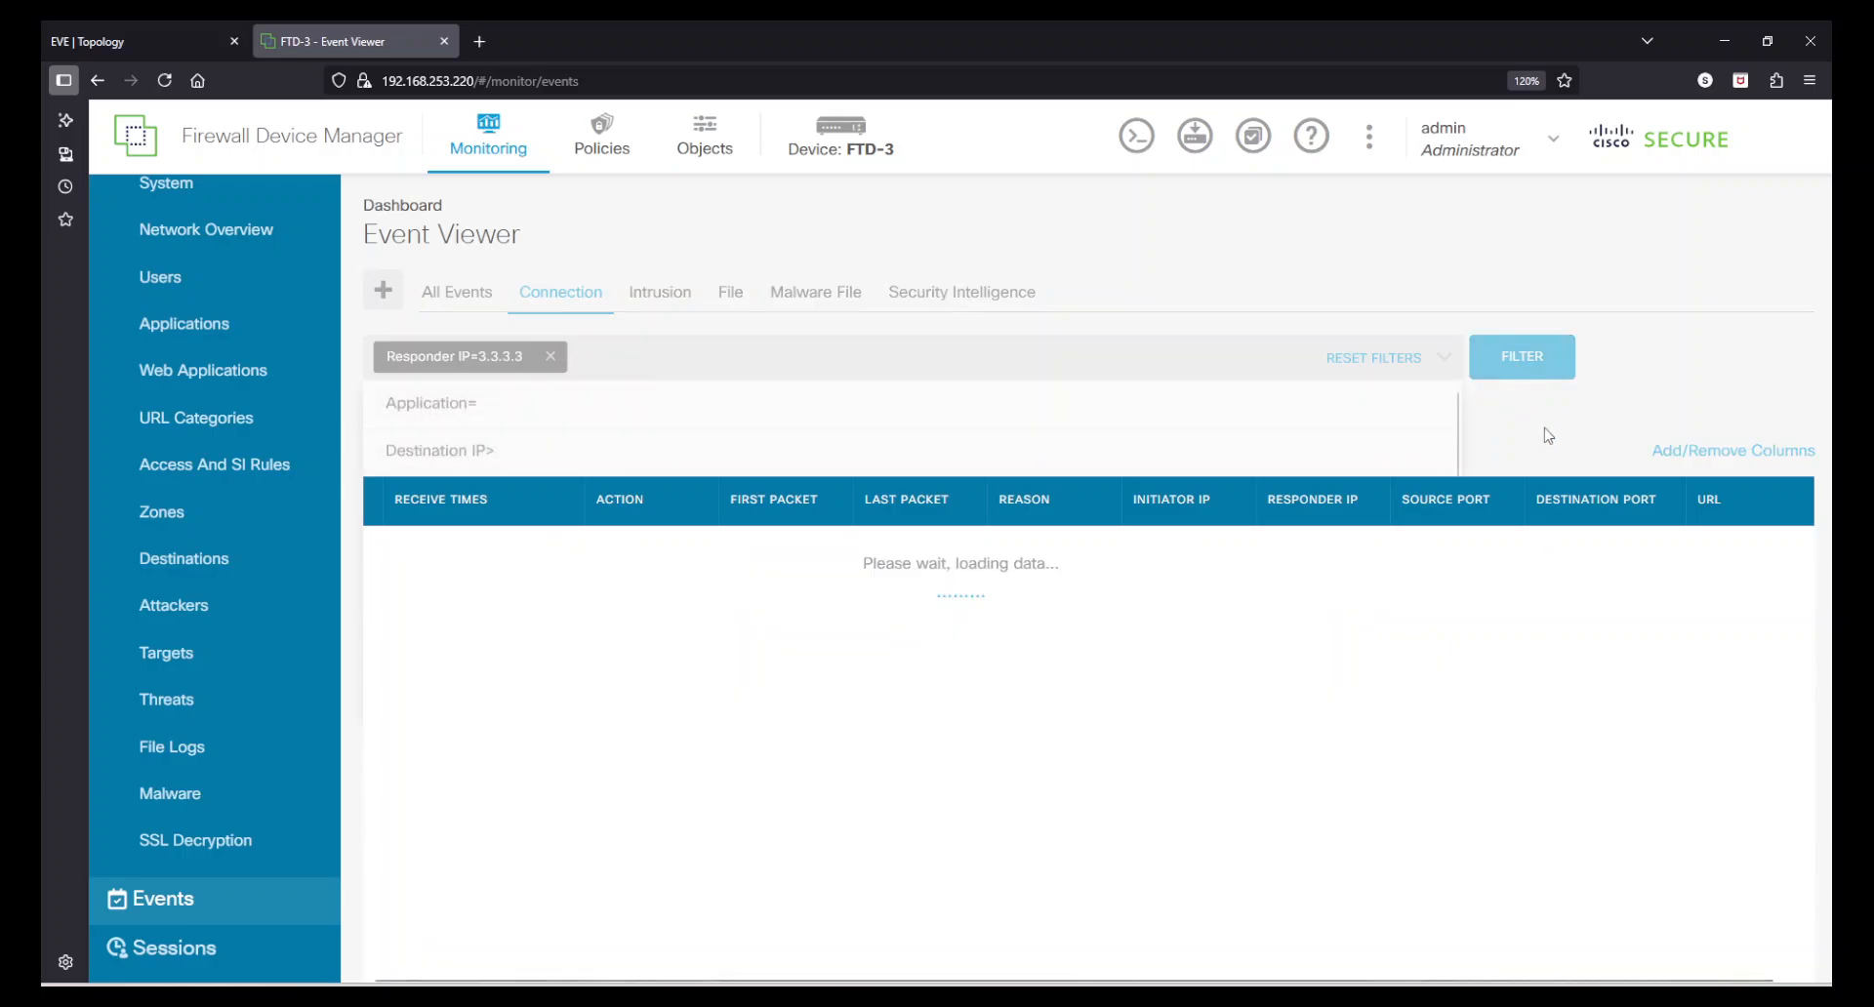
click(1531, 953)
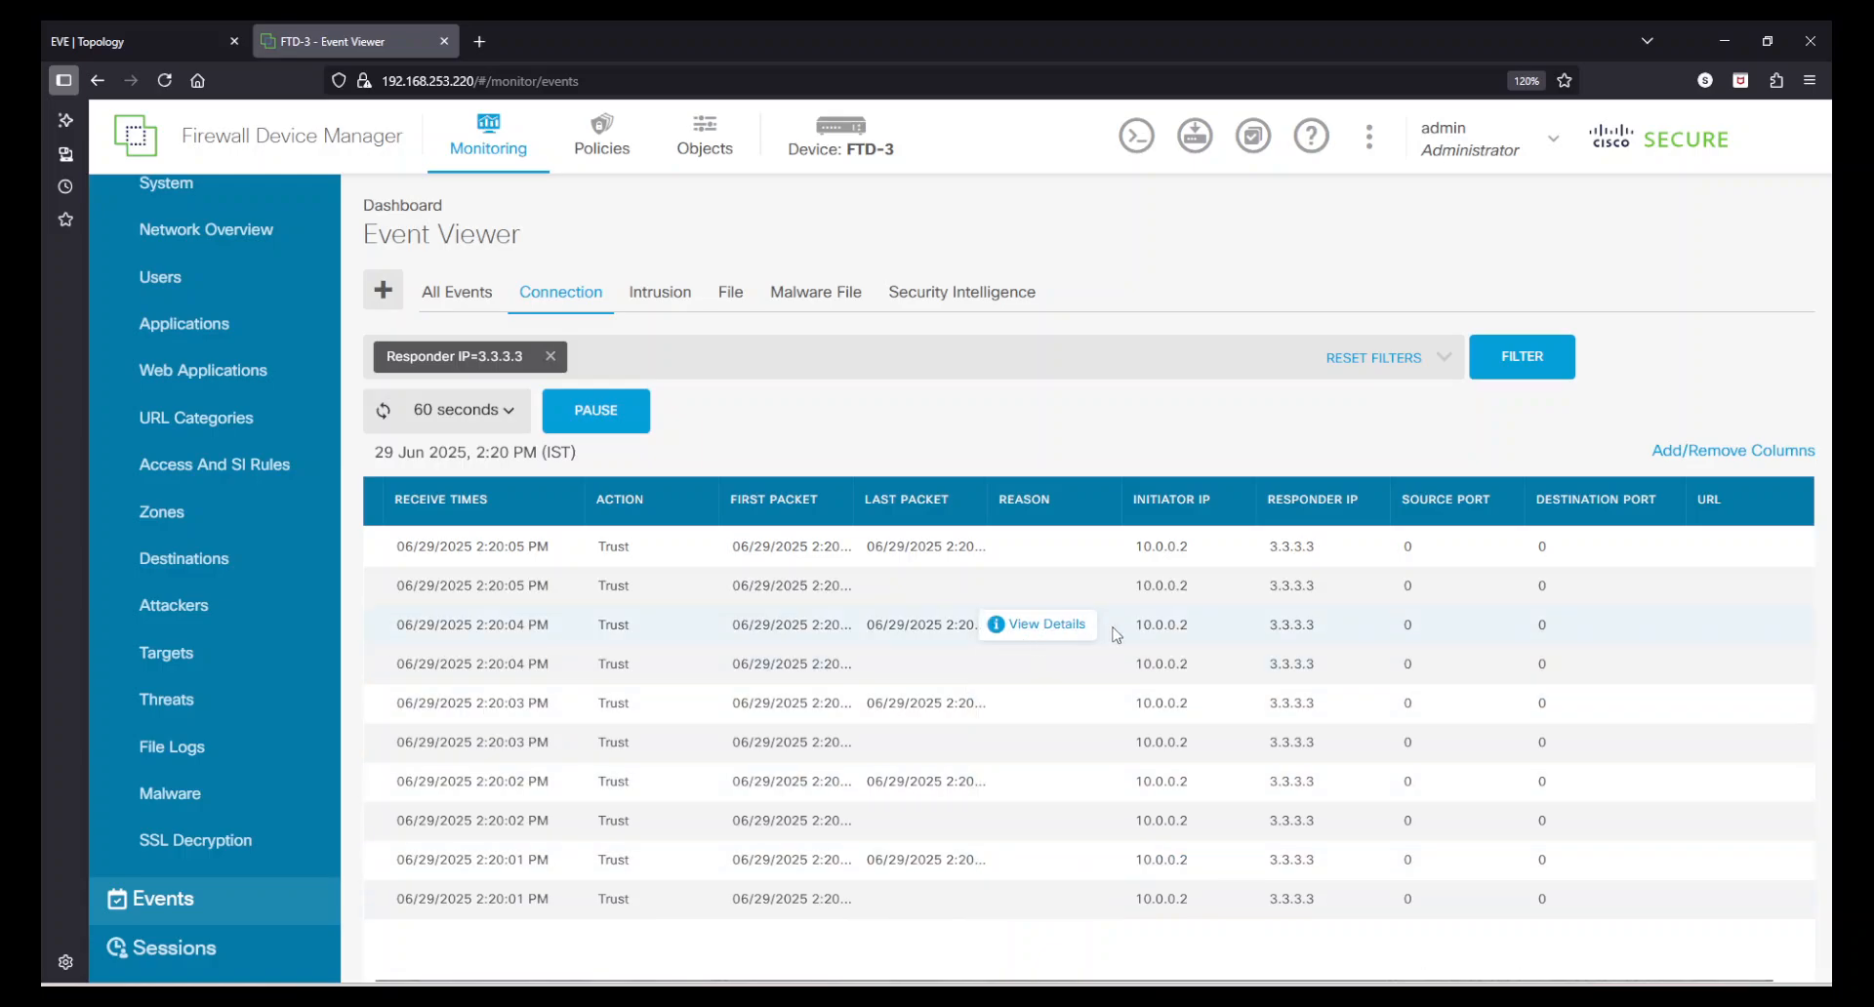
Examine the responder and traffic details of the most recent connection event to 3.3.3.3, then close them
click(1045, 546)
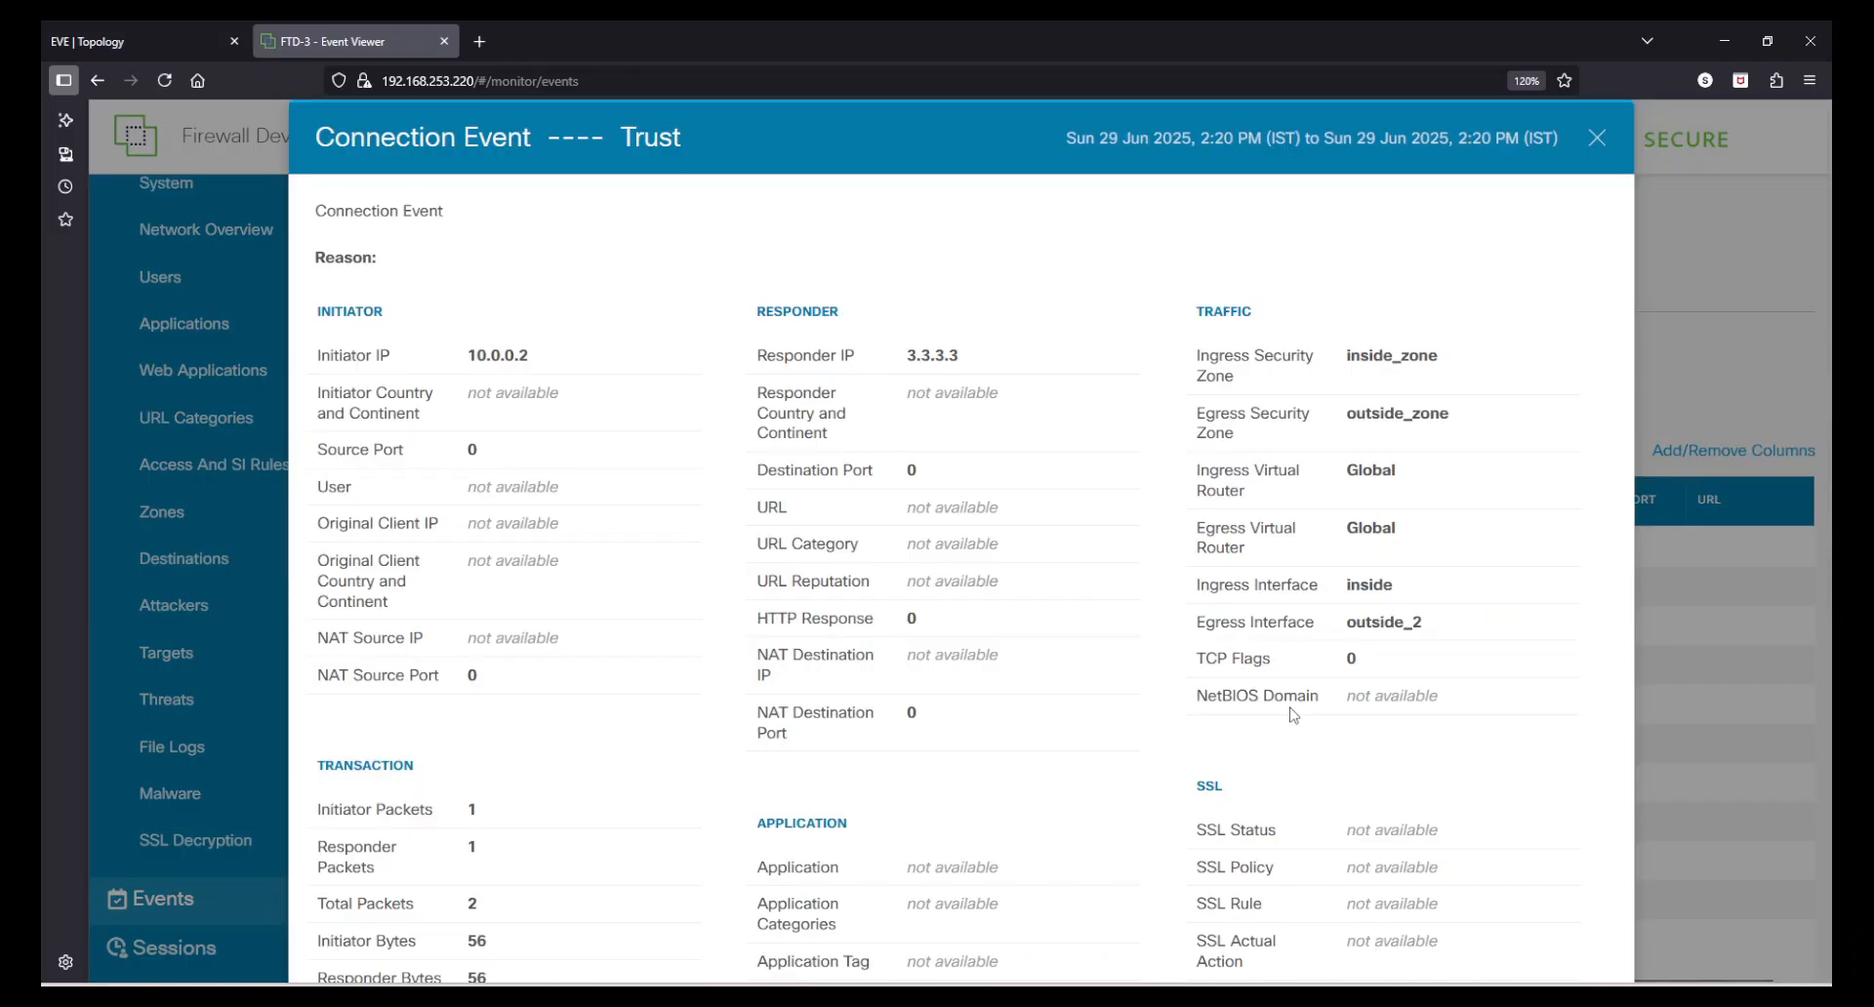
drag(908, 354, 1564, 752)
click(1435, 612)
click(1596, 138)
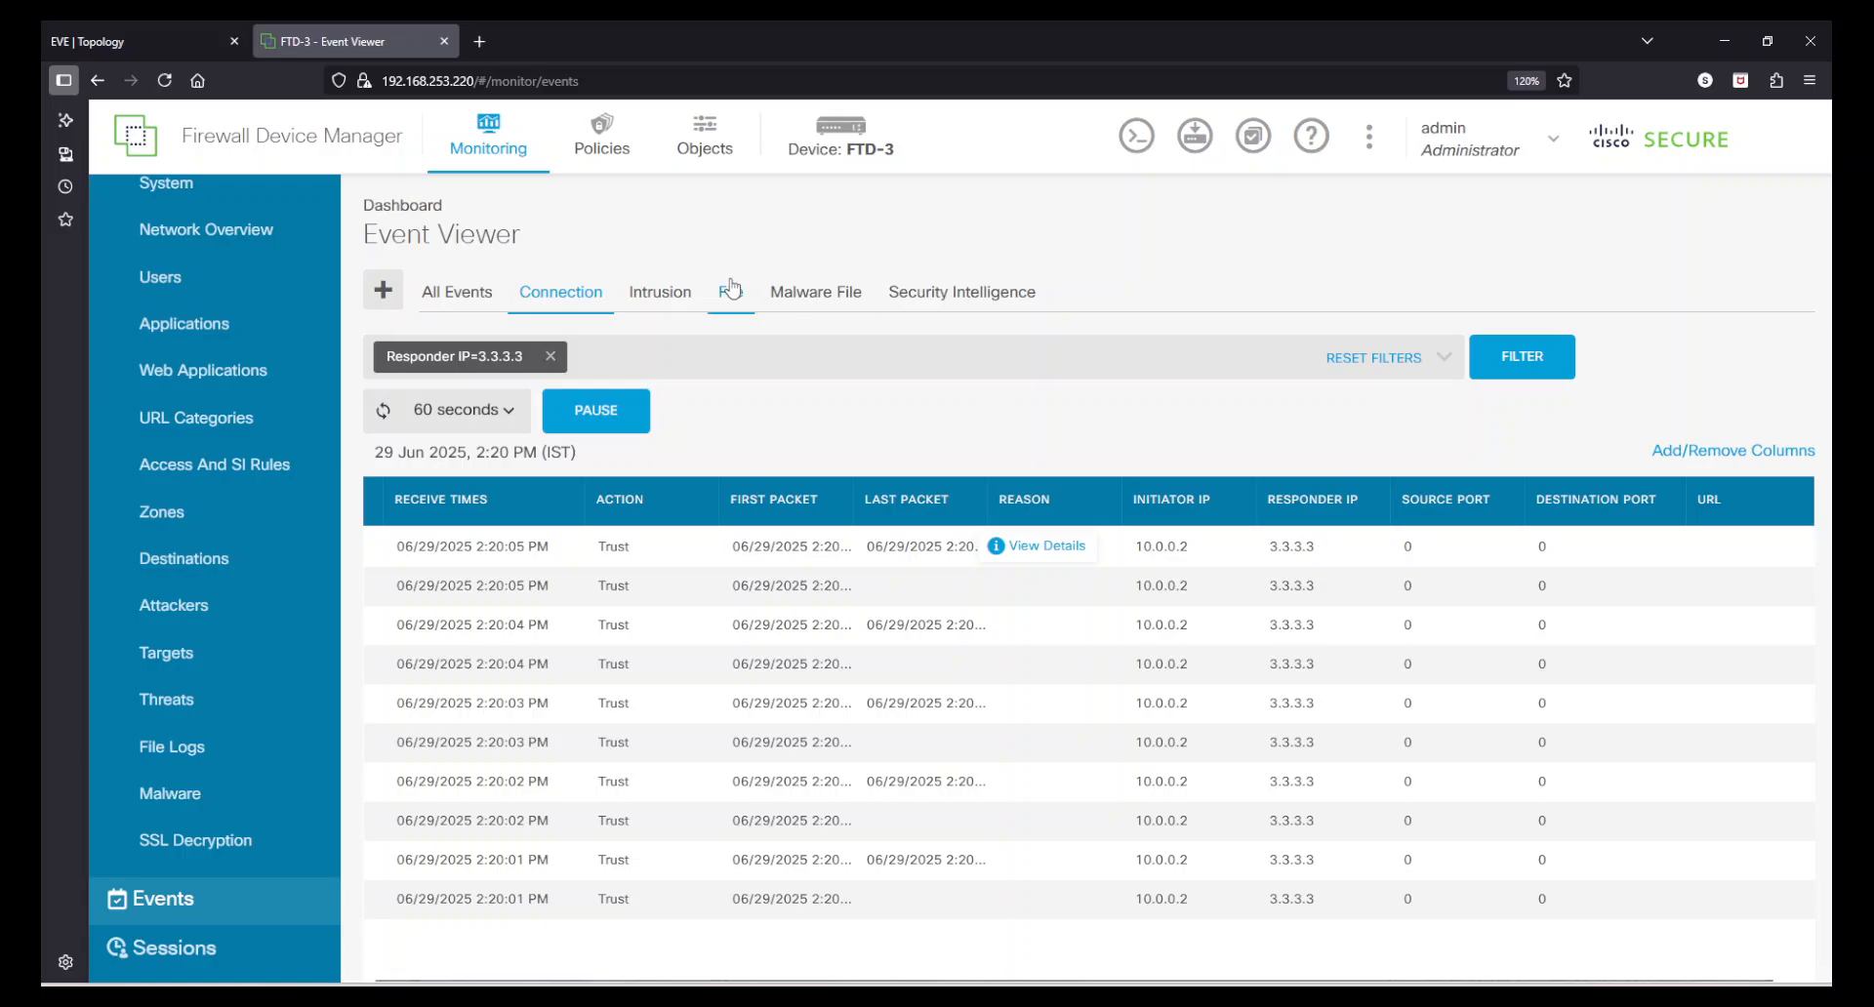
click(560, 355)
click(896, 399)
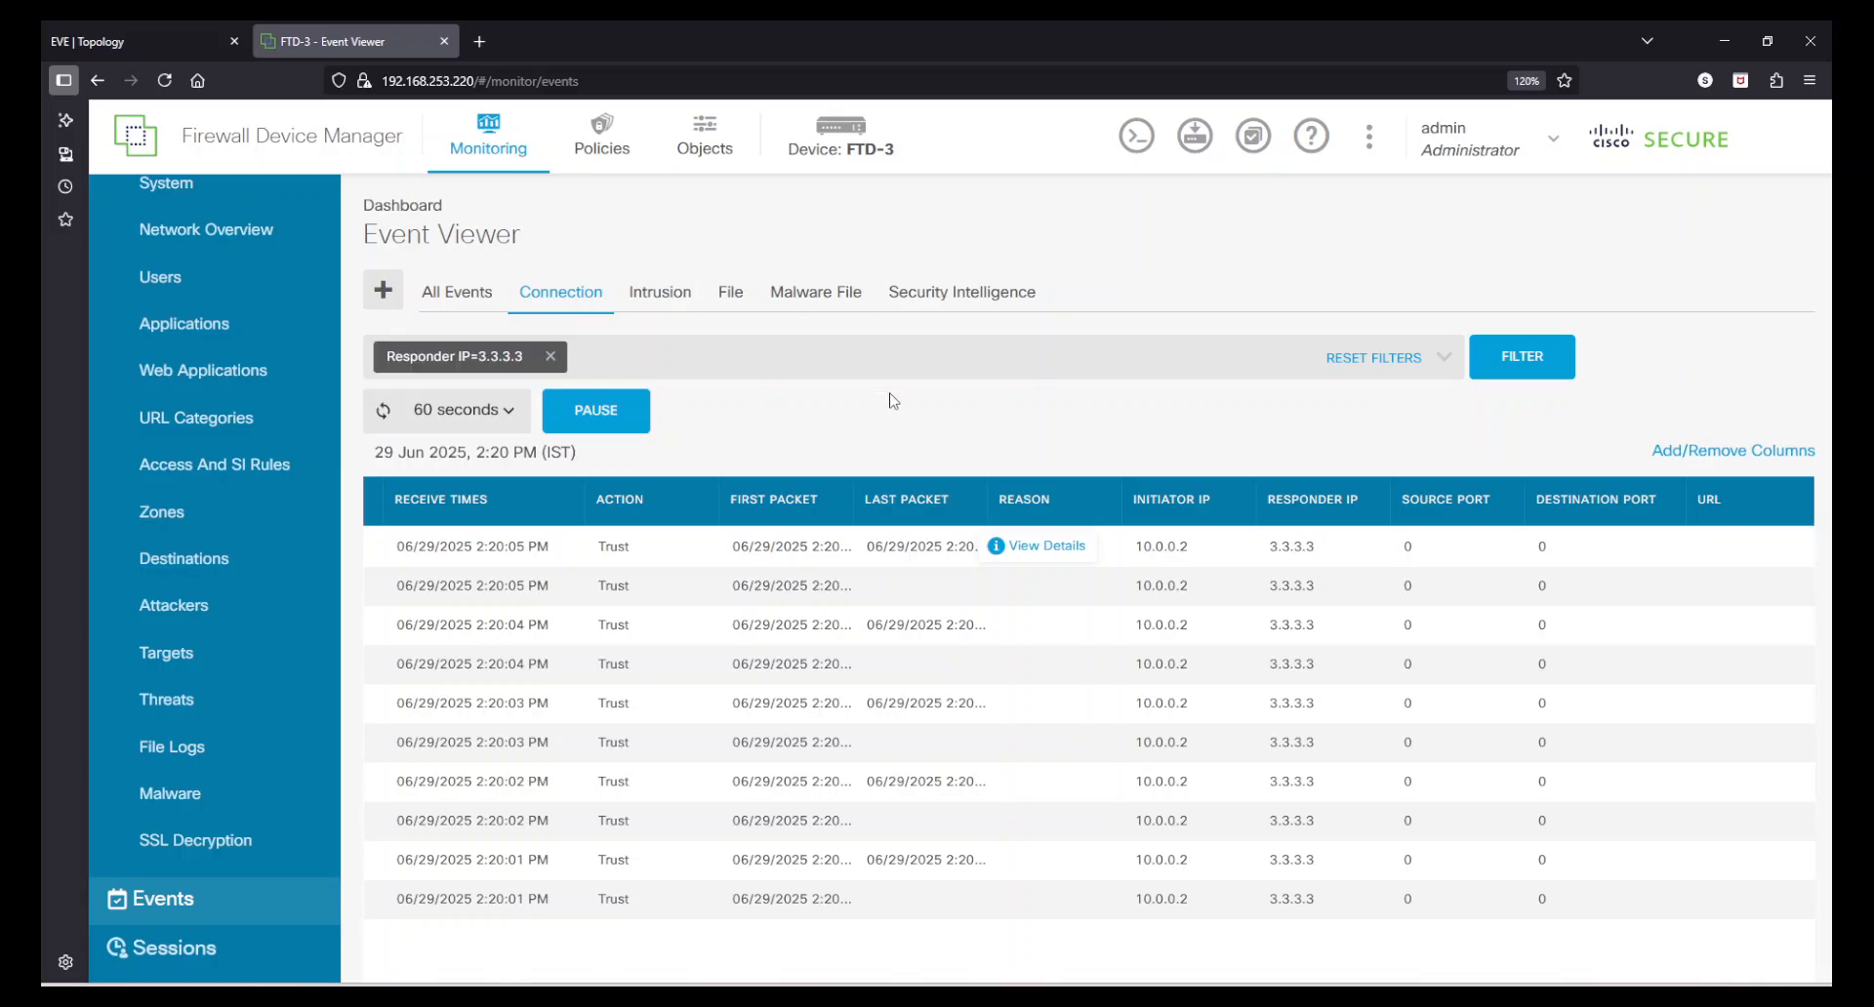